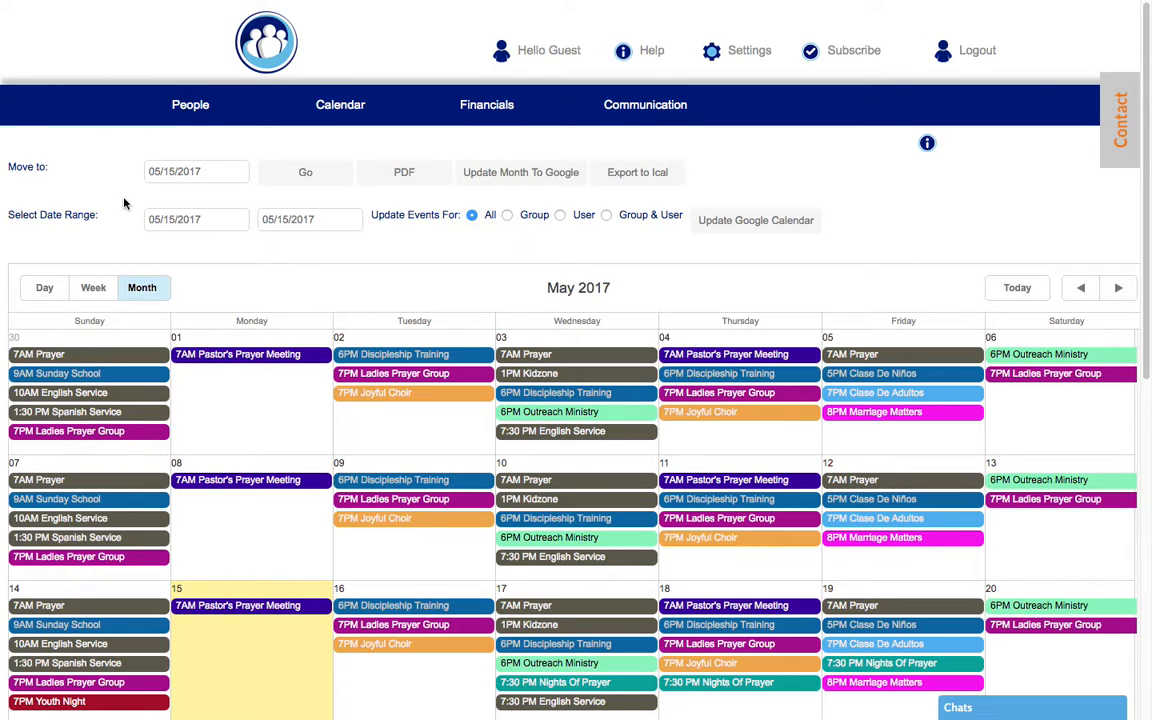
# - Jump the month calendar to 05/01/2025 and return it to today's date
pyautogui.click(188, 173)
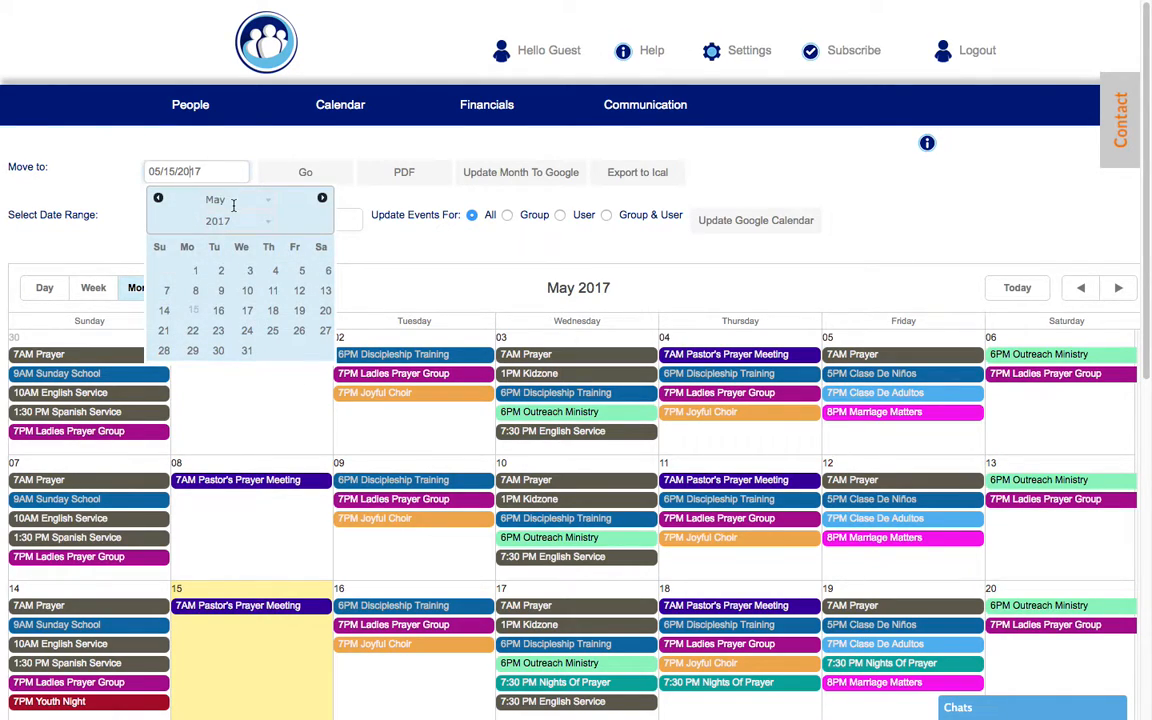
pyautogui.click(229, 221)
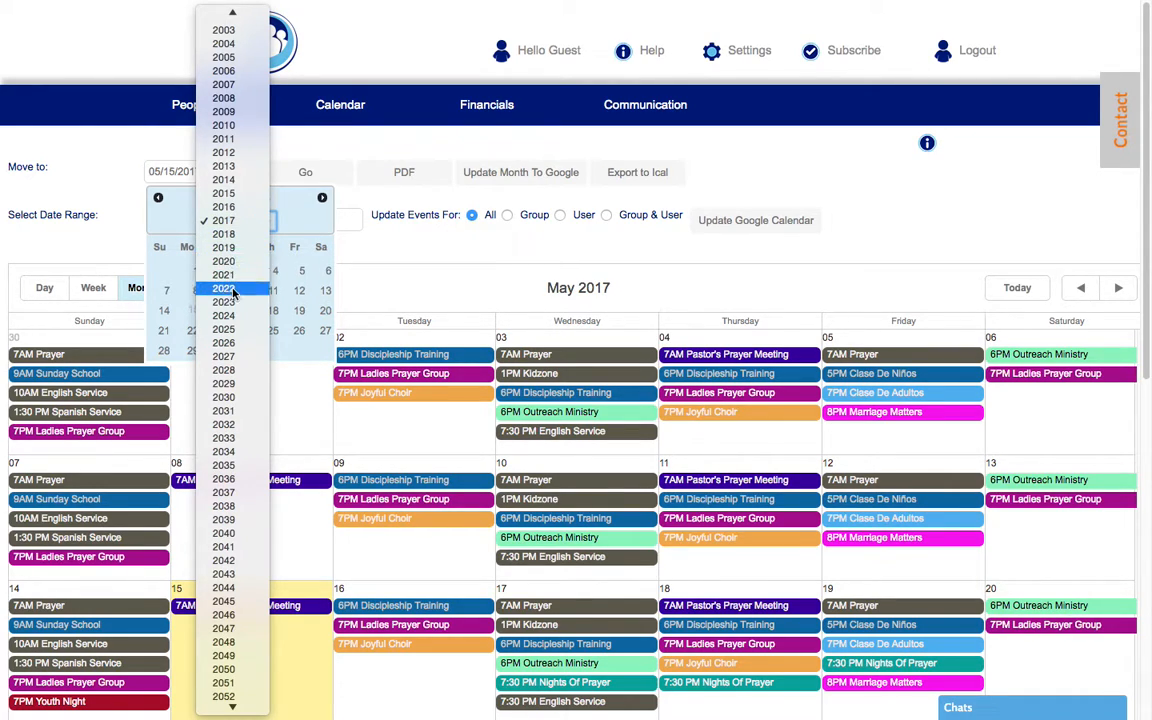
pyautogui.click(237, 329)
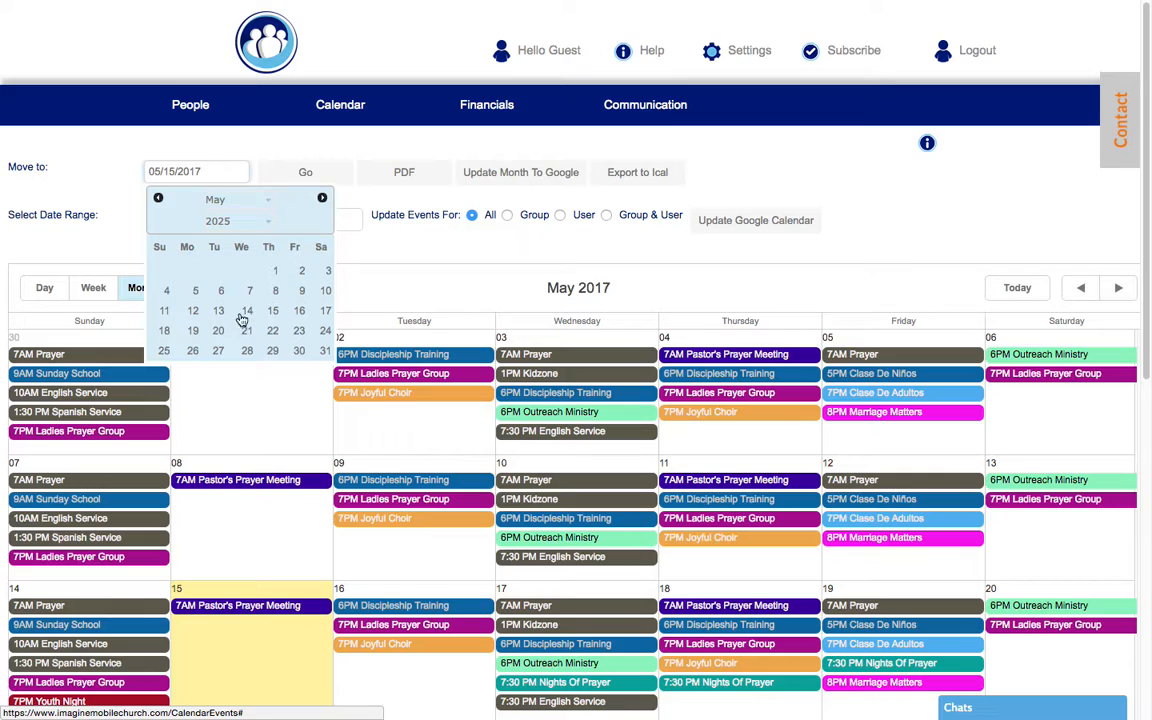
pyautogui.click(279, 273)
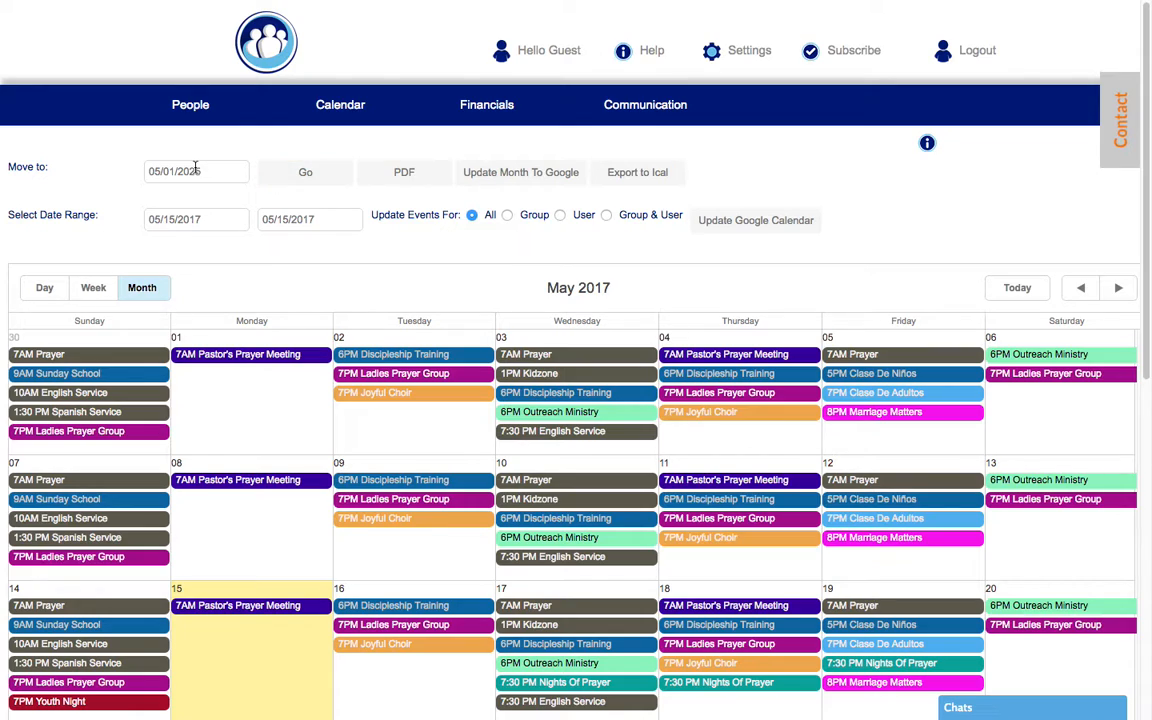
pyautogui.click(298, 176)
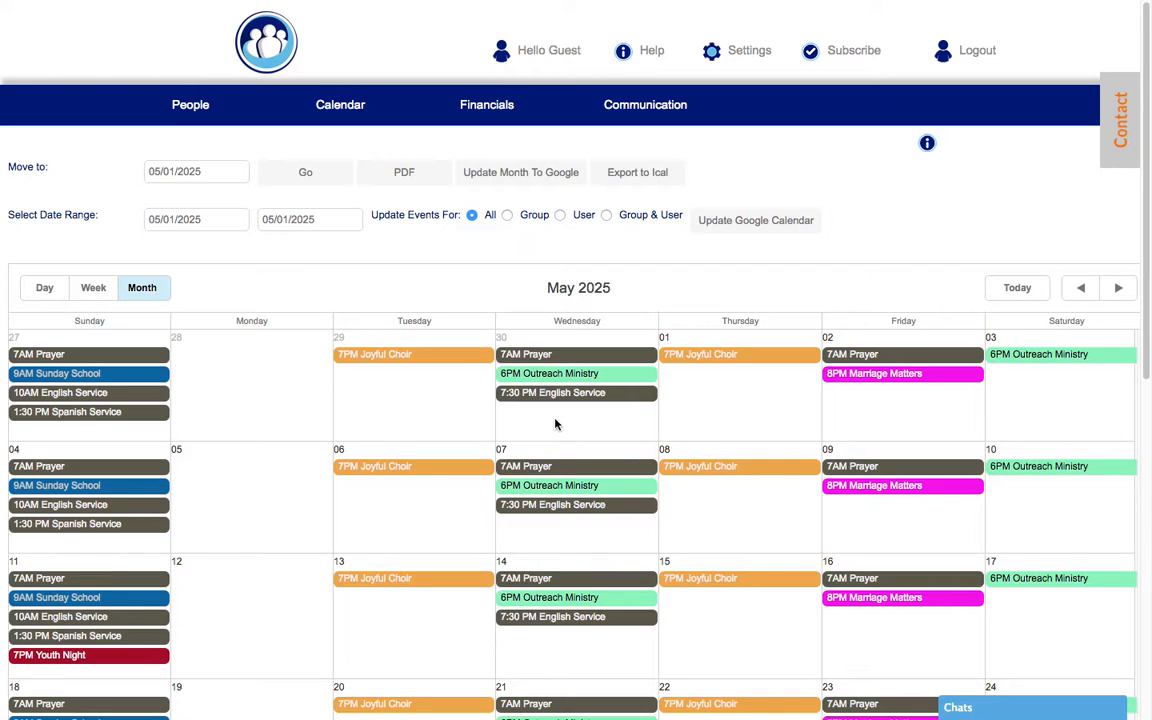
pyautogui.click(1017, 289)
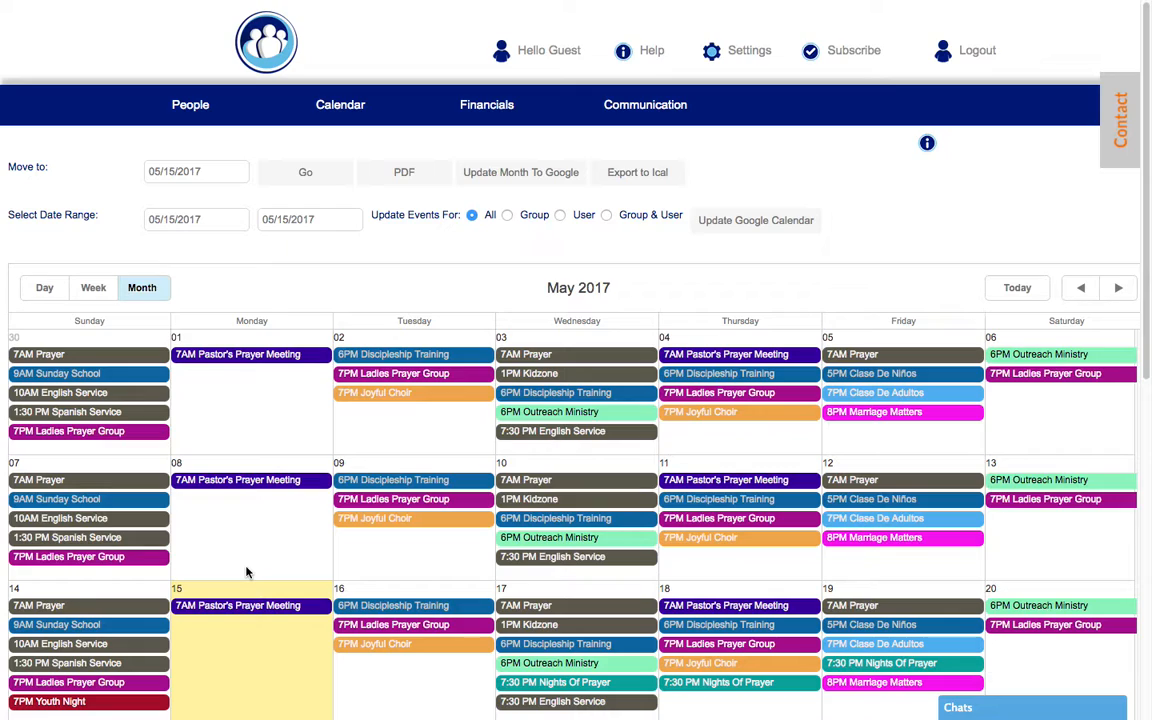
# - Save the May 2017 calendar as scheduler (1).pdf, and view the saved file before closing it
pyautogui.click(402, 175)
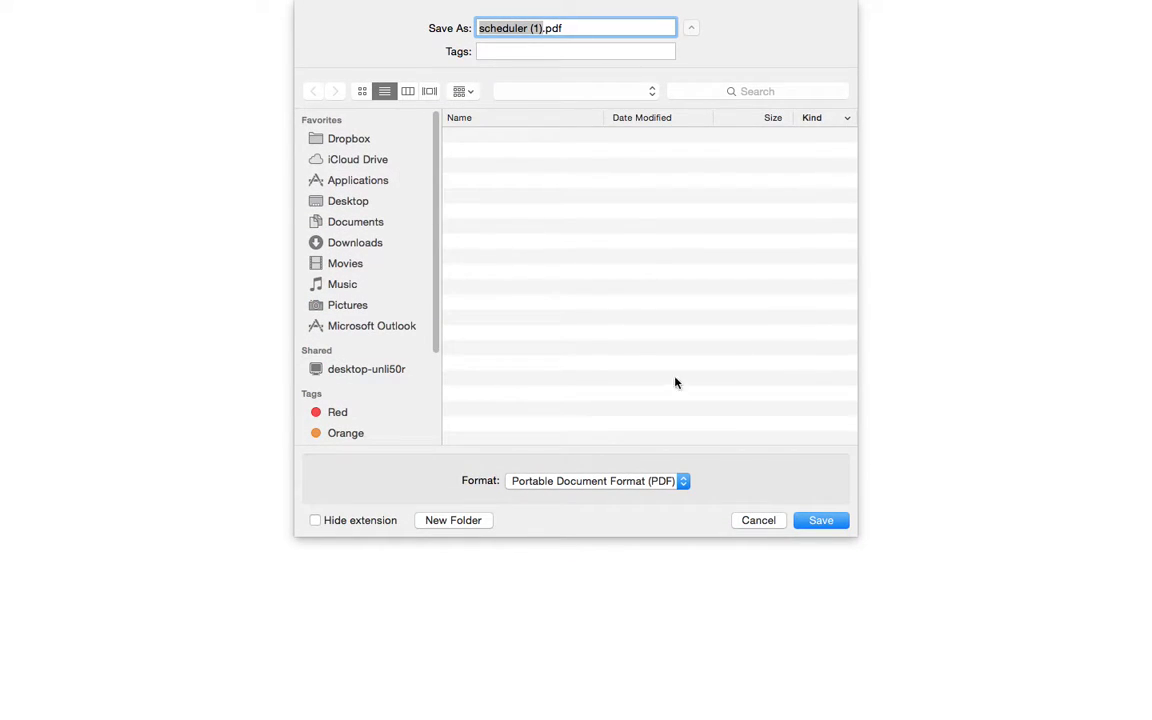
pyautogui.click(819, 521)
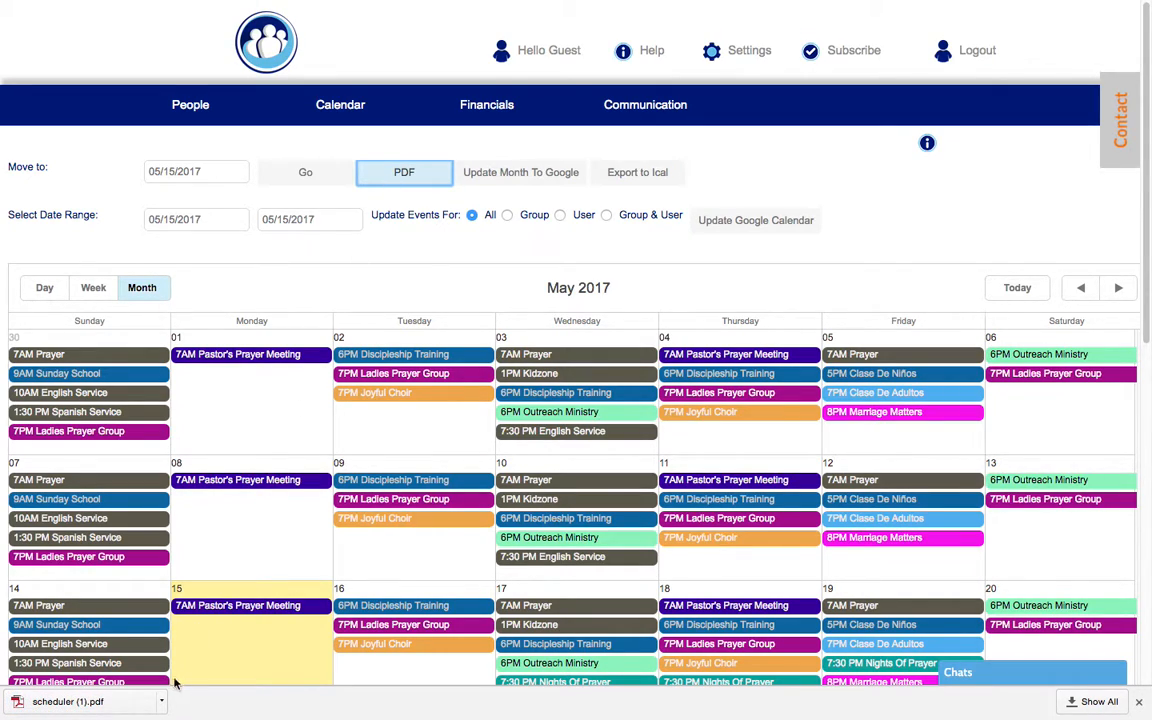
pyautogui.click(160, 706)
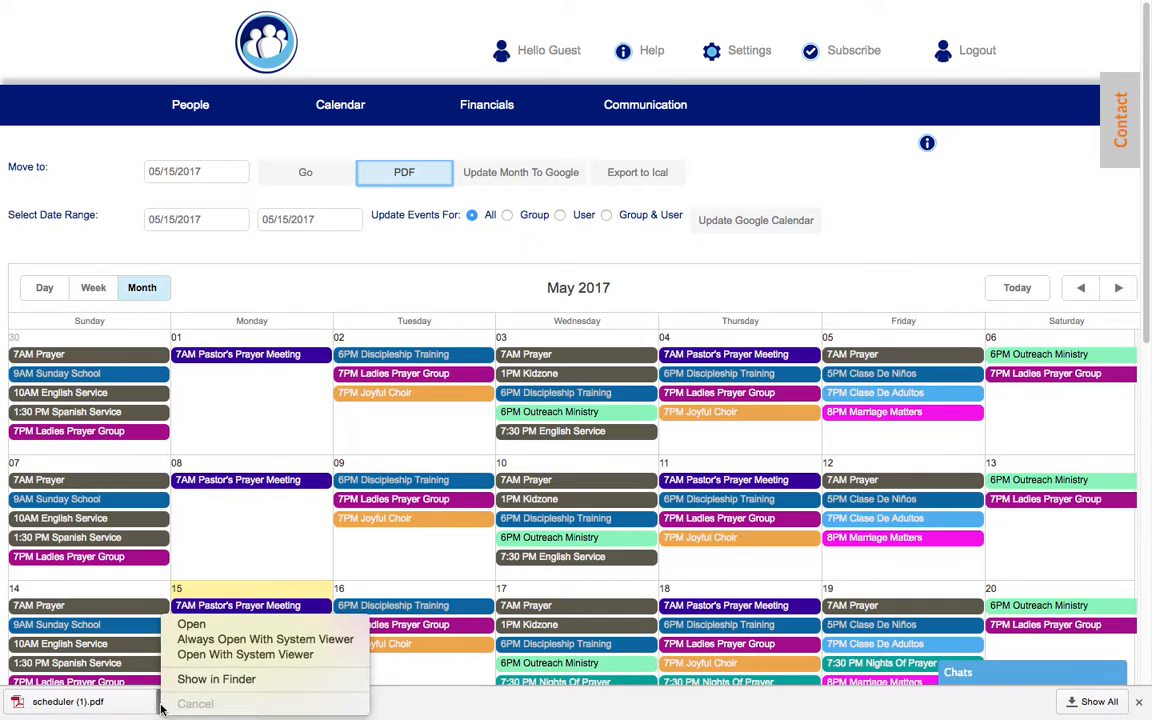
pyautogui.click(168, 621)
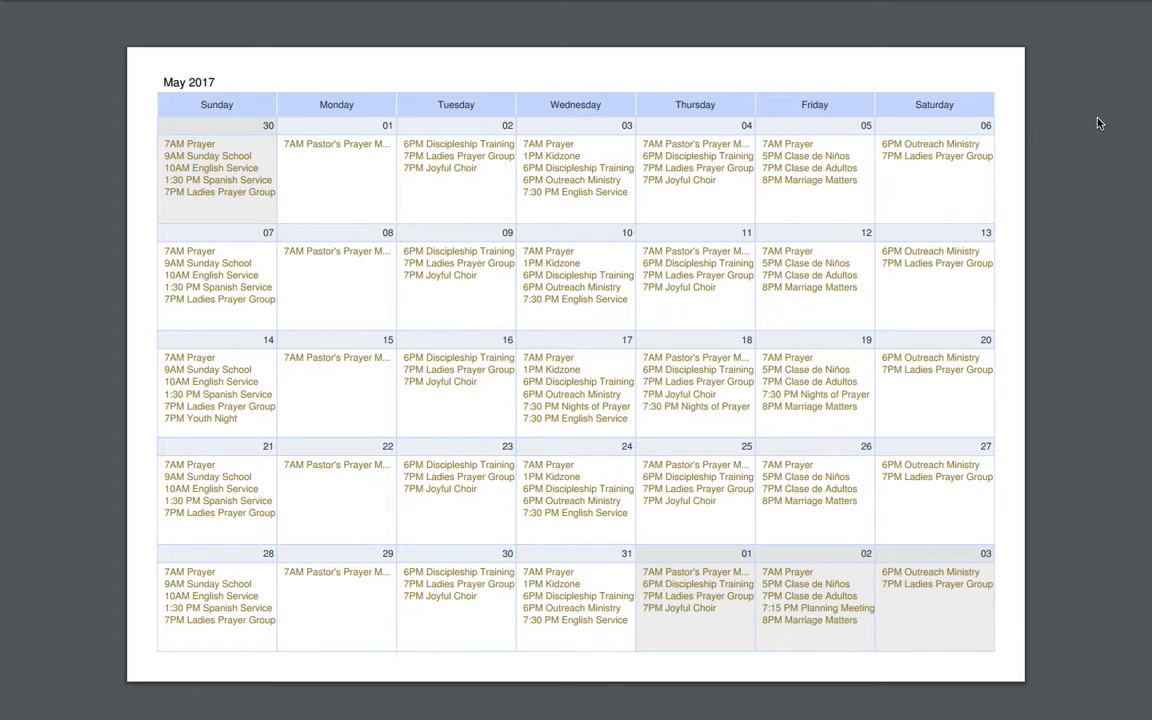
pyautogui.moveTo(464, 7)
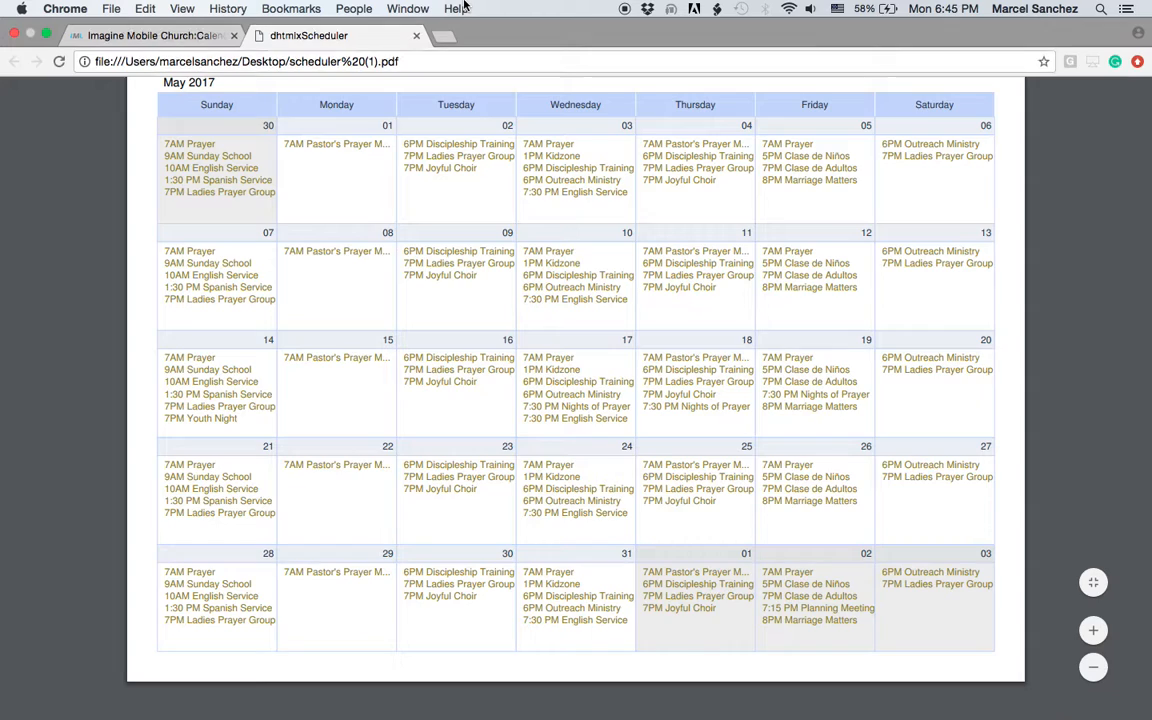
pyautogui.click(418, 37)
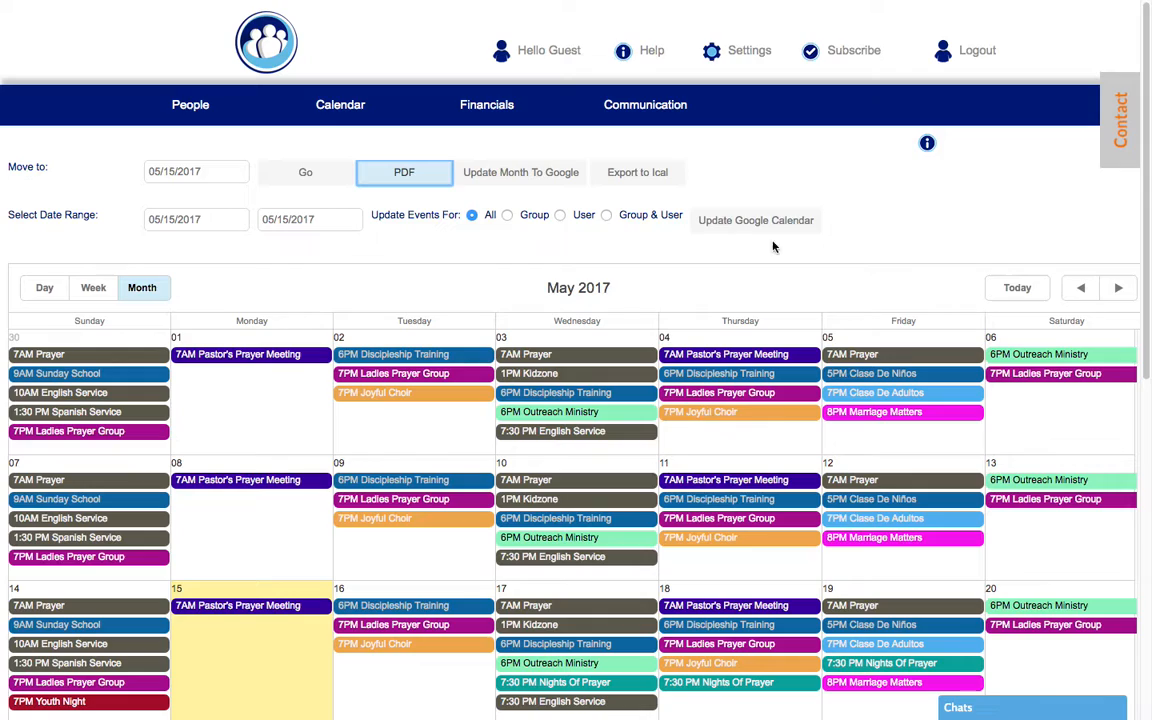
pyautogui.click(846, 151)
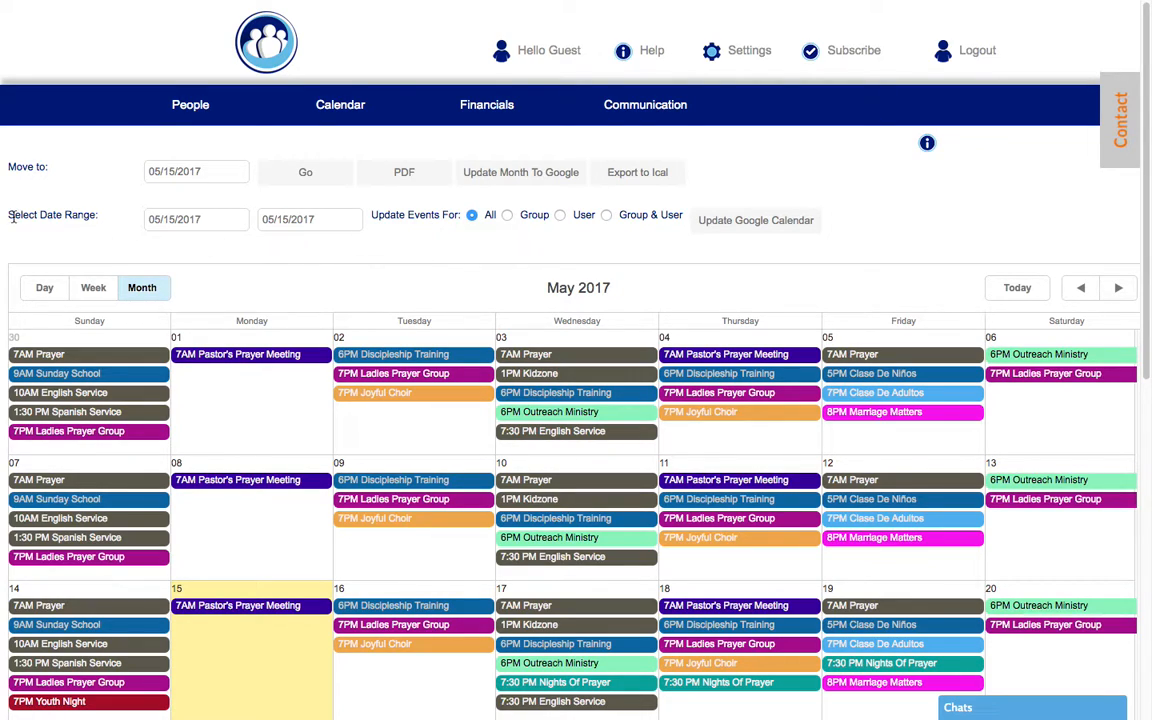
pyautogui.click(167, 219)
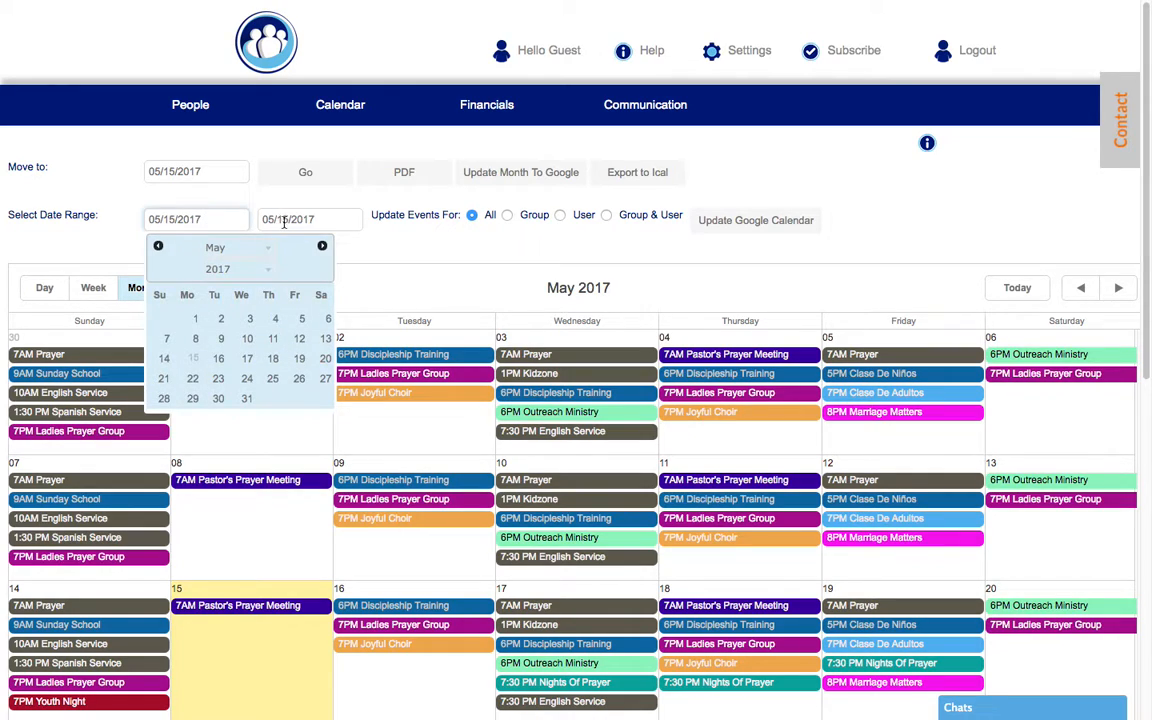
pyautogui.click(288, 222)
pyautogui.click(422, 238)
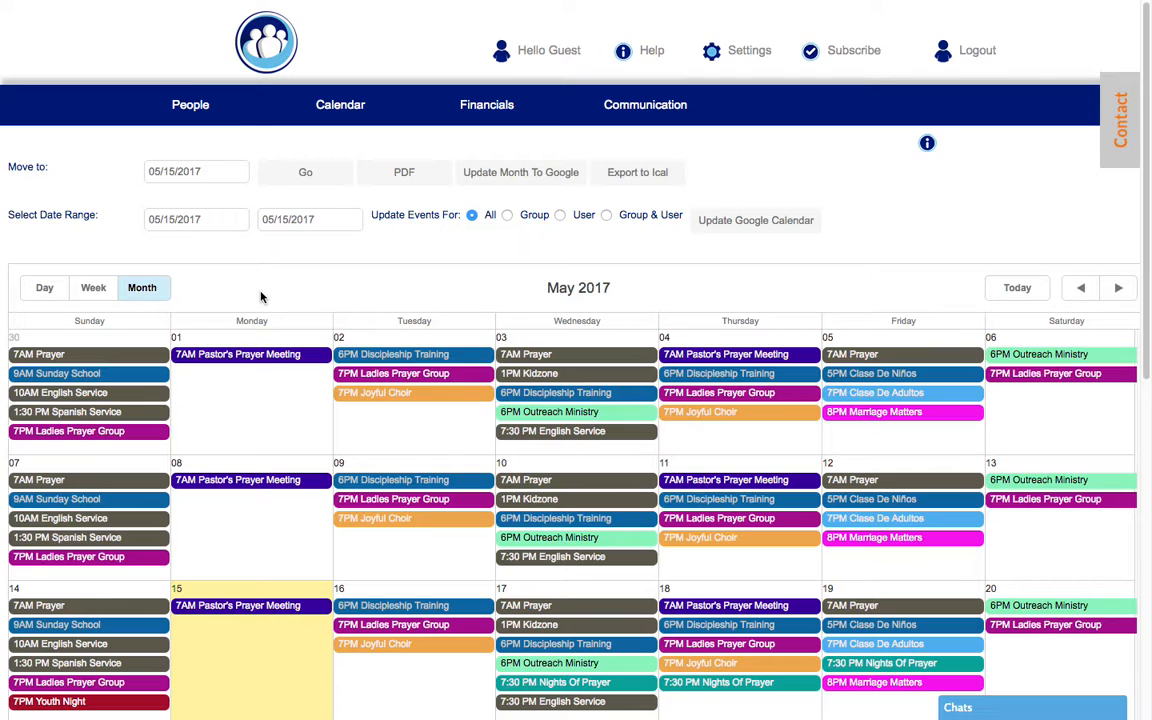
# - Switch the calendar to the day view and look through the schedule for 15 May 2017
pyautogui.scroll(-1, 261, 296)
pyautogui.click(46, 240)
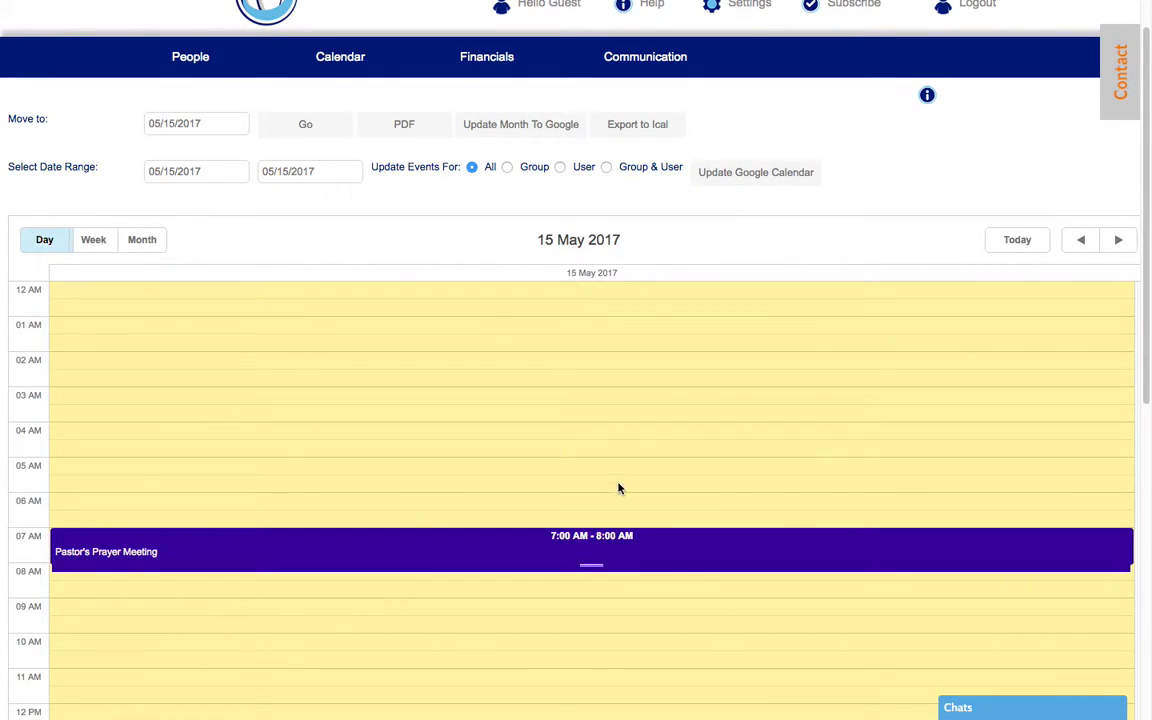
pyautogui.scroll(-5, 618, 488)
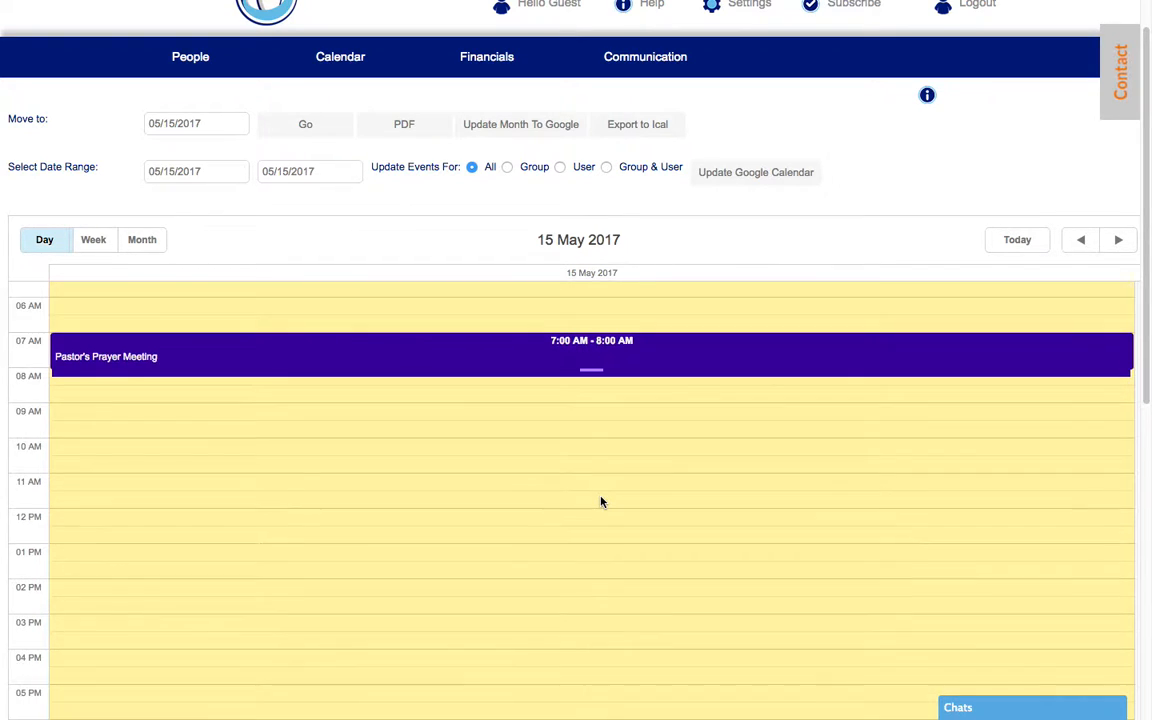
pyautogui.scroll(5, 601, 502)
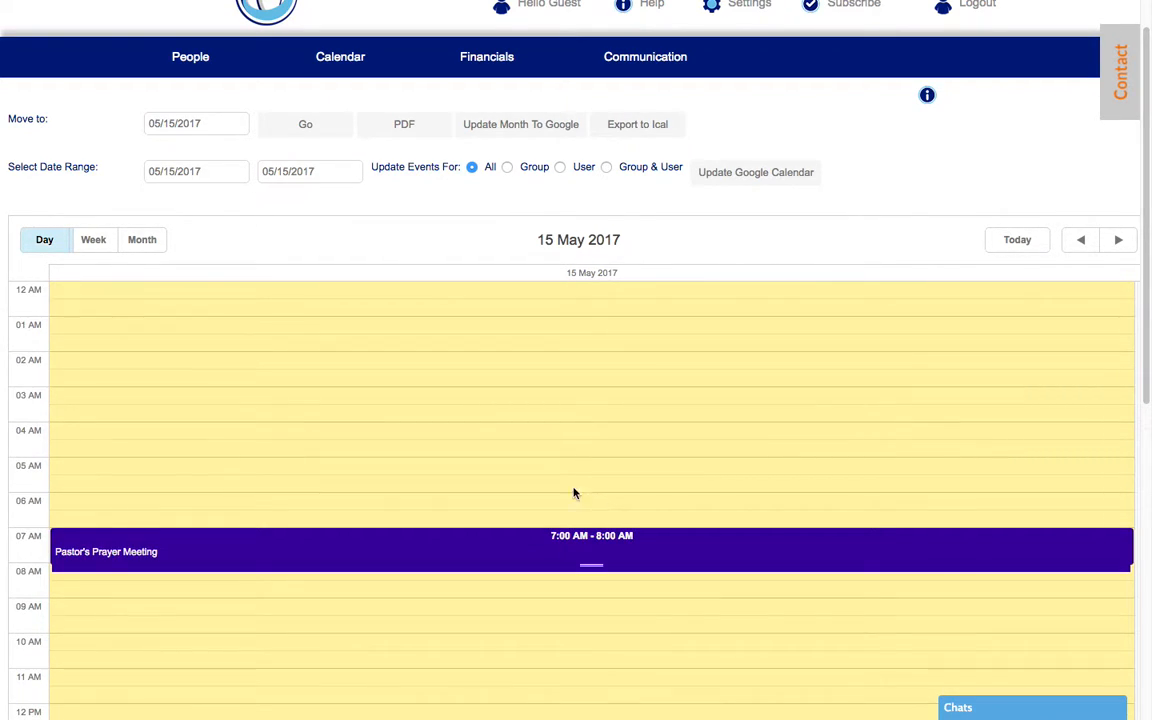
# - Switch the calendar to the week view and look through all events for 14 to 20 May 2017
pyautogui.click(93, 242)
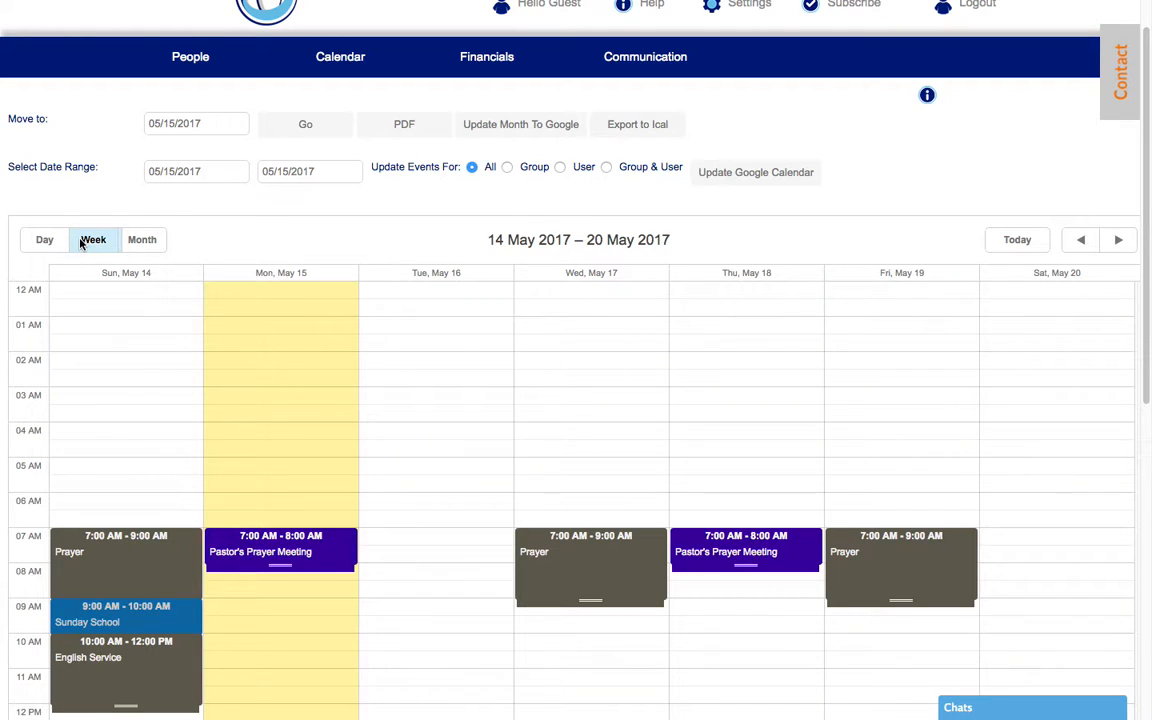
pyautogui.scroll(-3, 528, 540)
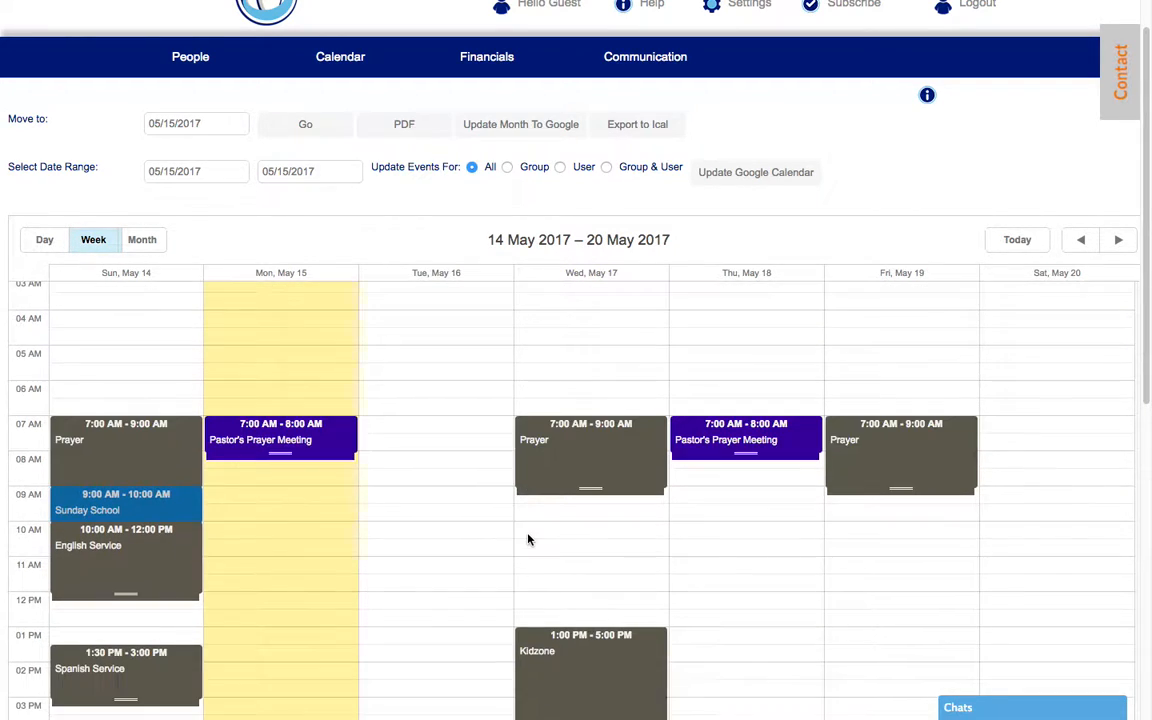
pyautogui.scroll(-3, 528, 540)
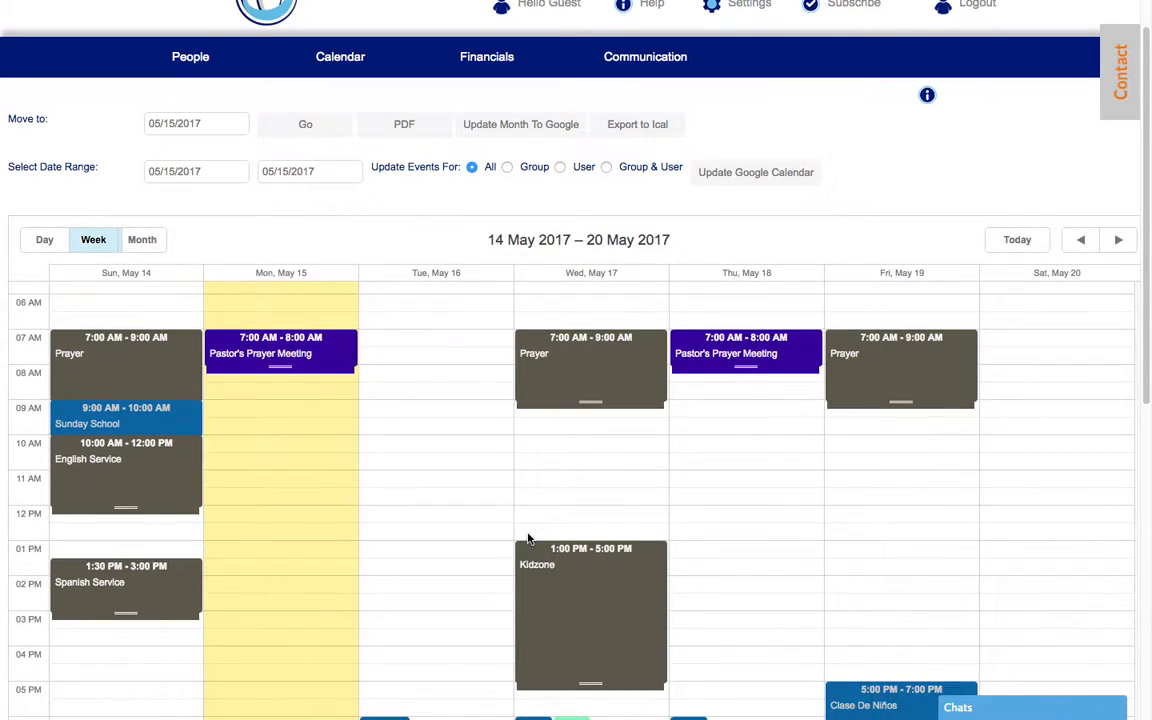
pyautogui.scroll(-5, 528, 540)
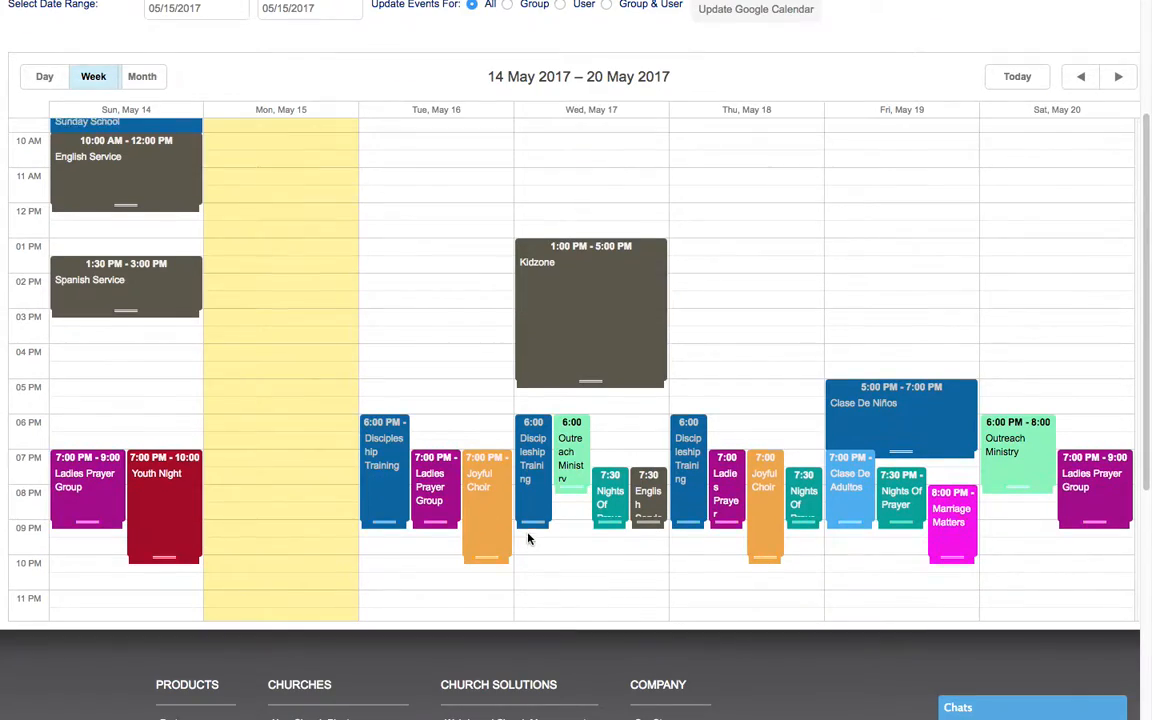
pyautogui.scroll(10, 528, 540)
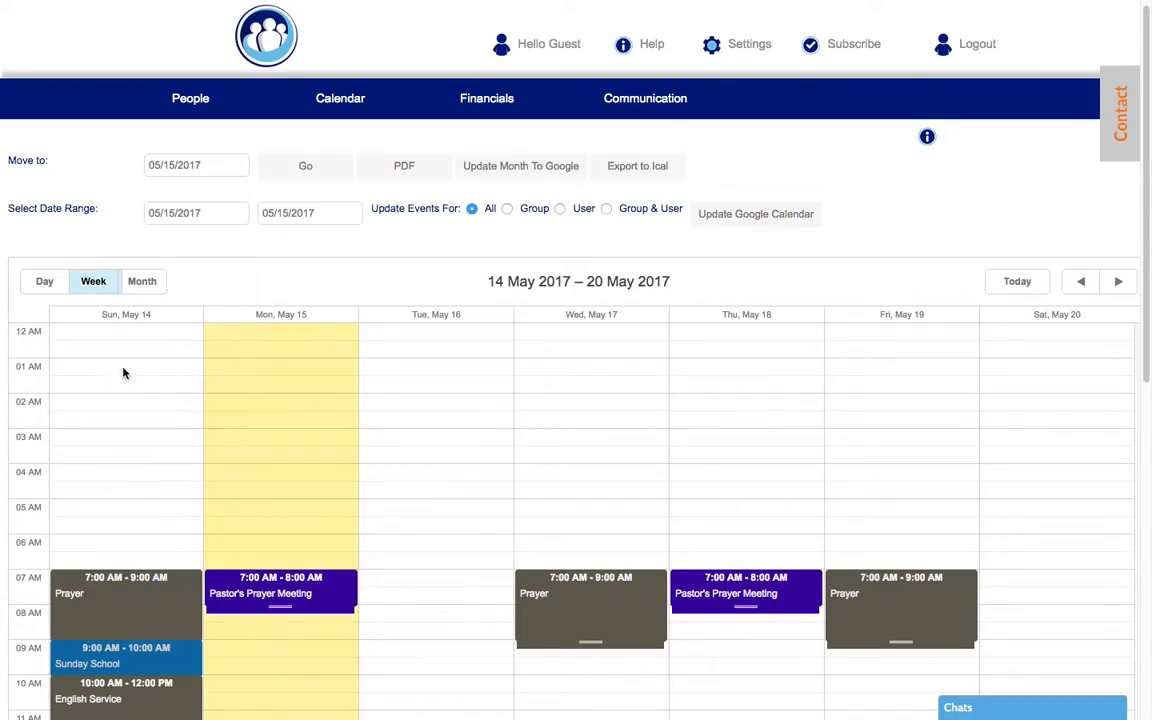
# - Switch the calendar back to the month view and look through the events of May 2017
pyautogui.click(142, 281)
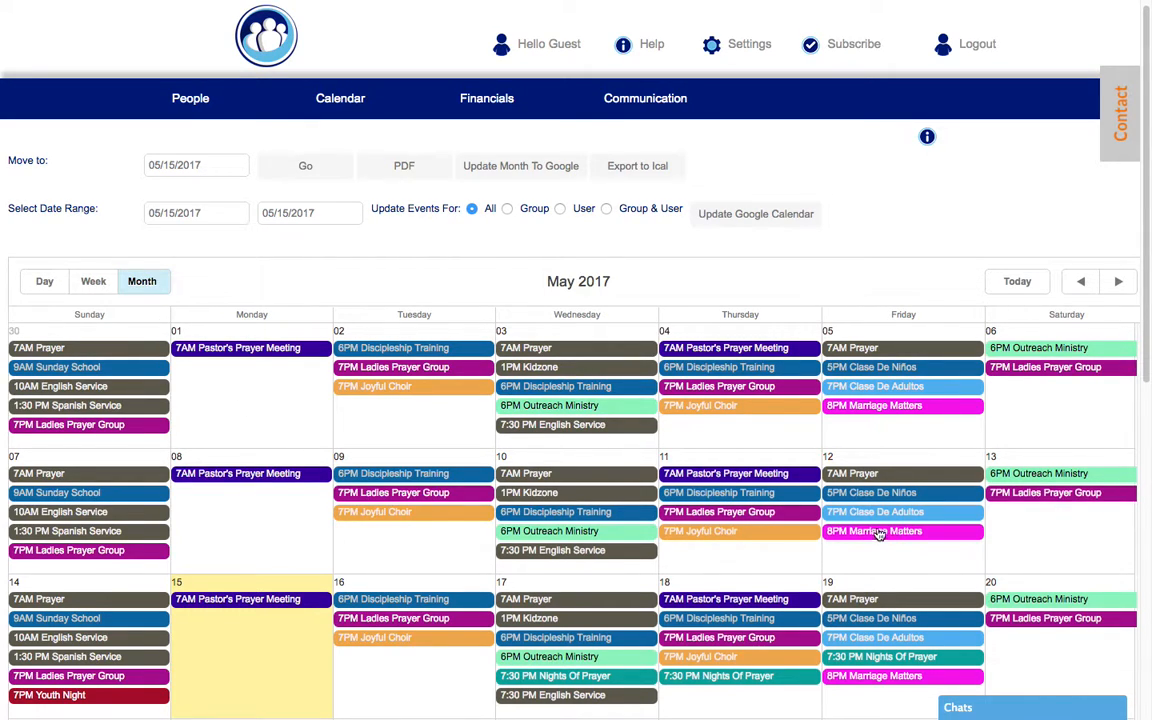
pyautogui.scroll(-2, 872, 527)
pyautogui.scroll(-6, 872, 527)
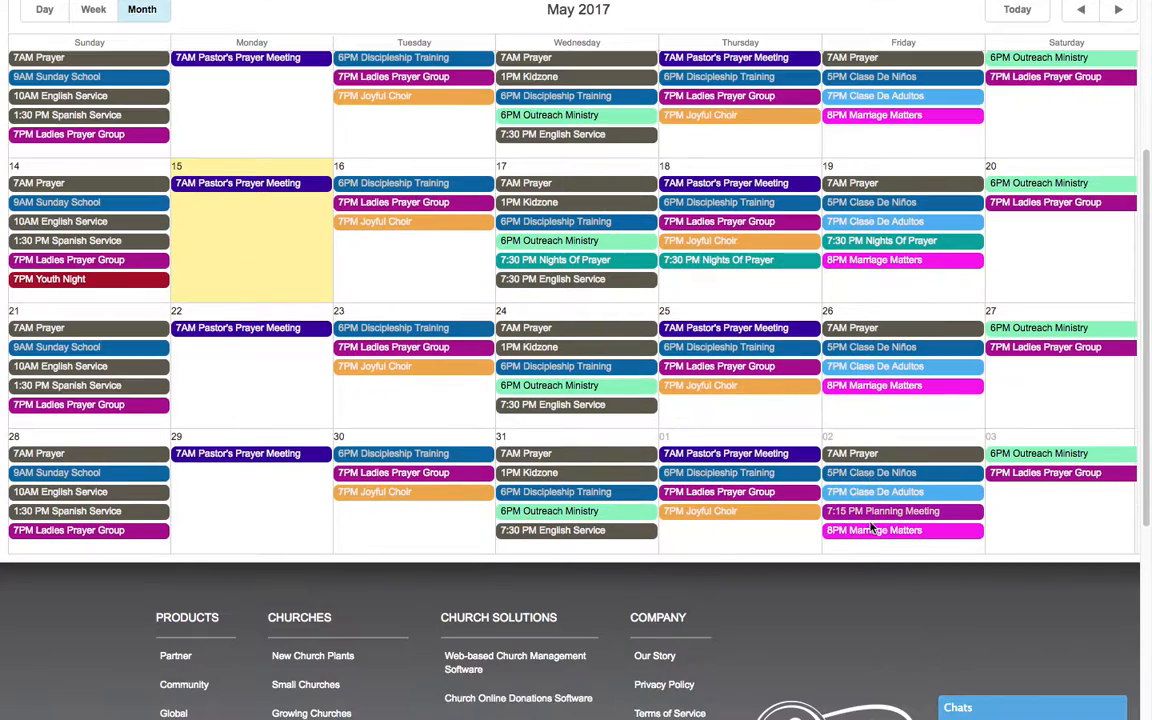
pyautogui.scroll(1, 872, 527)
pyautogui.scroll(4, 872, 529)
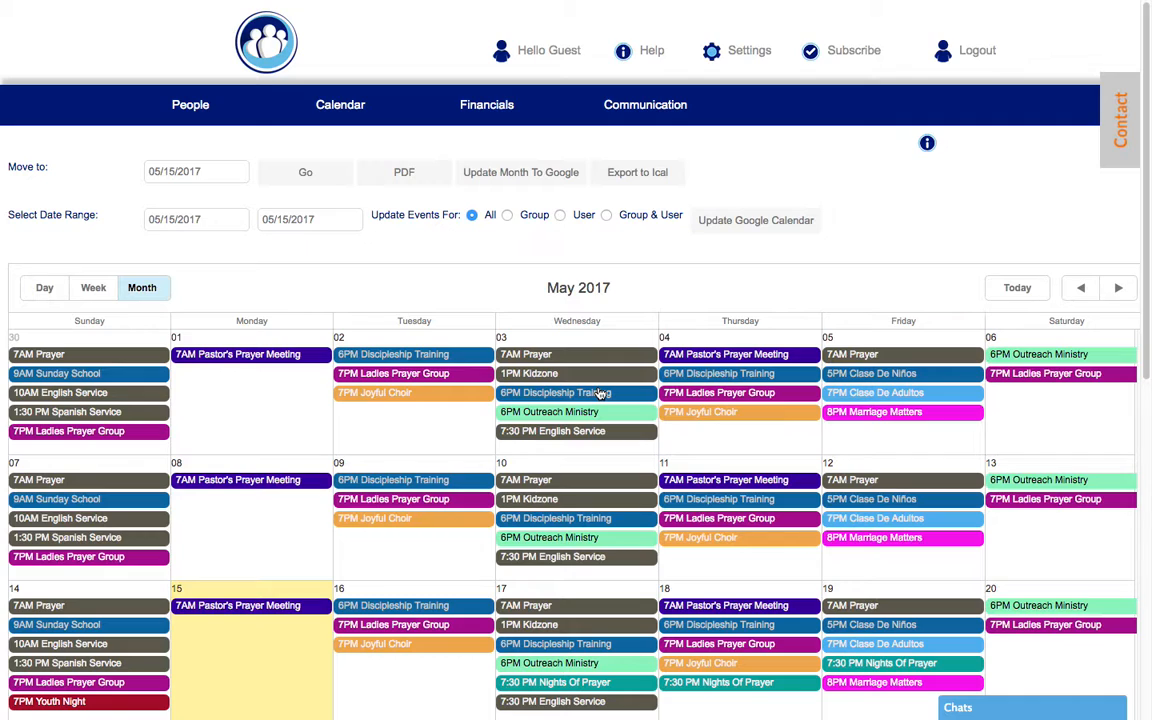
# - Open a new event form for May 15, 2017, examine its fields, and cancel it
pyautogui.scroll(-5, 598, 393)
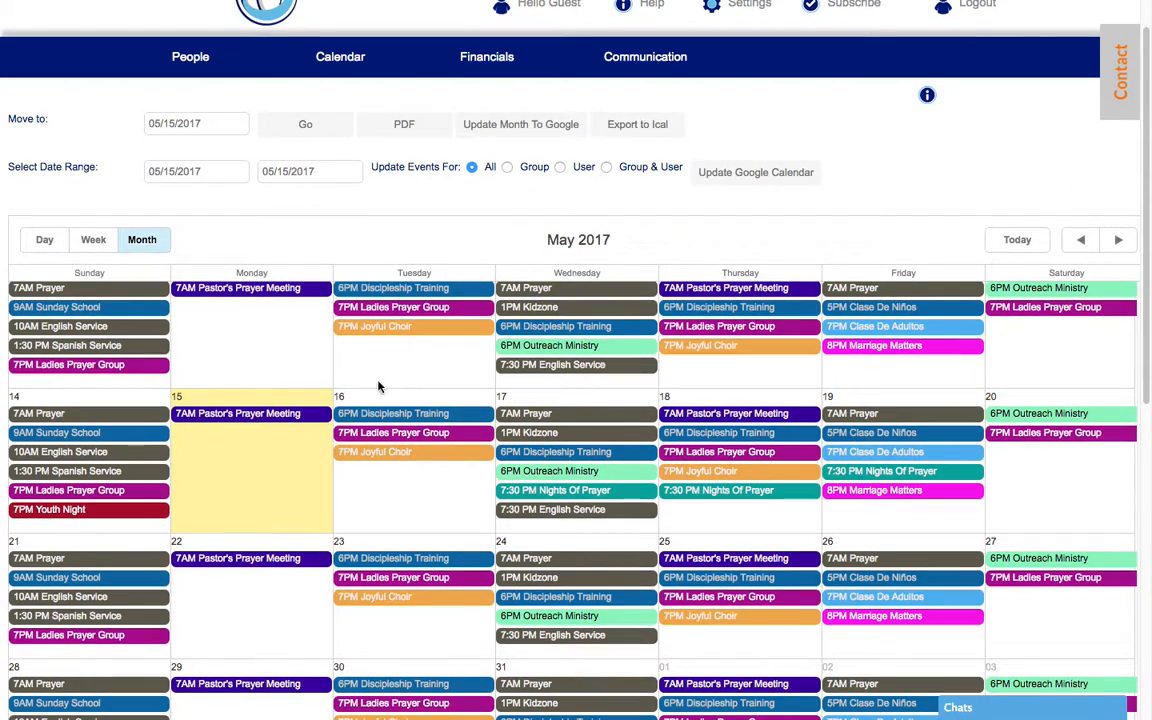
pyautogui.click(252, 462)
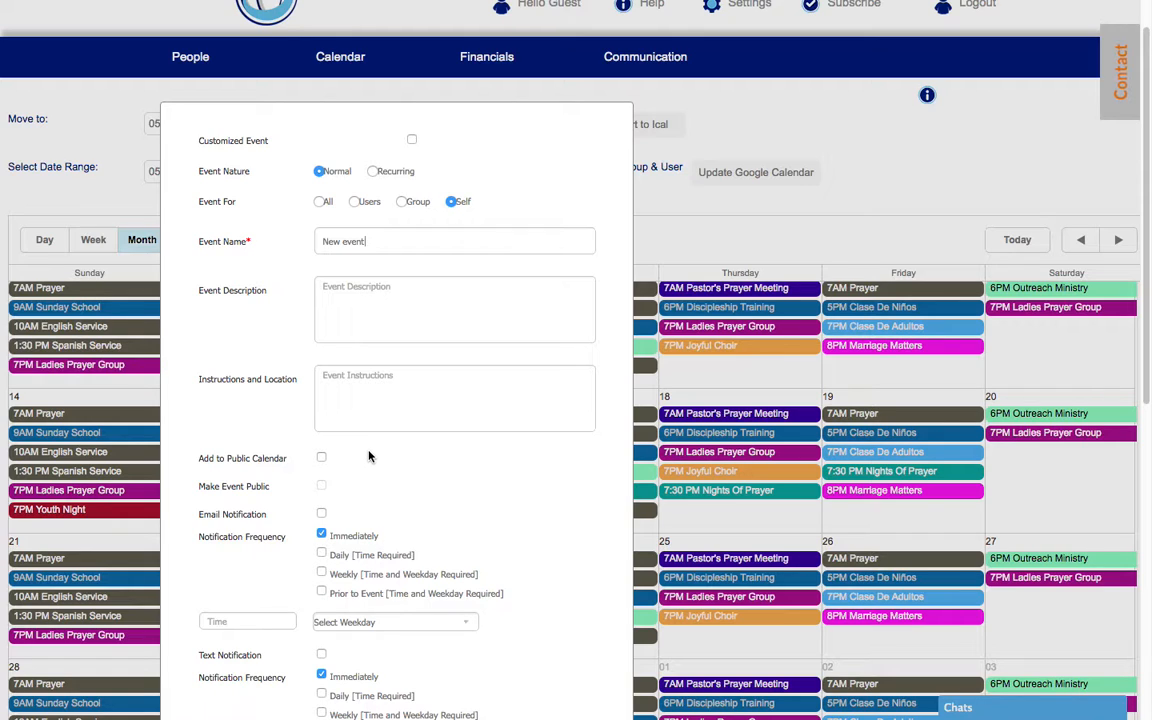
pyautogui.scroll(-1, 379, 461)
pyautogui.scroll(-5, 379, 461)
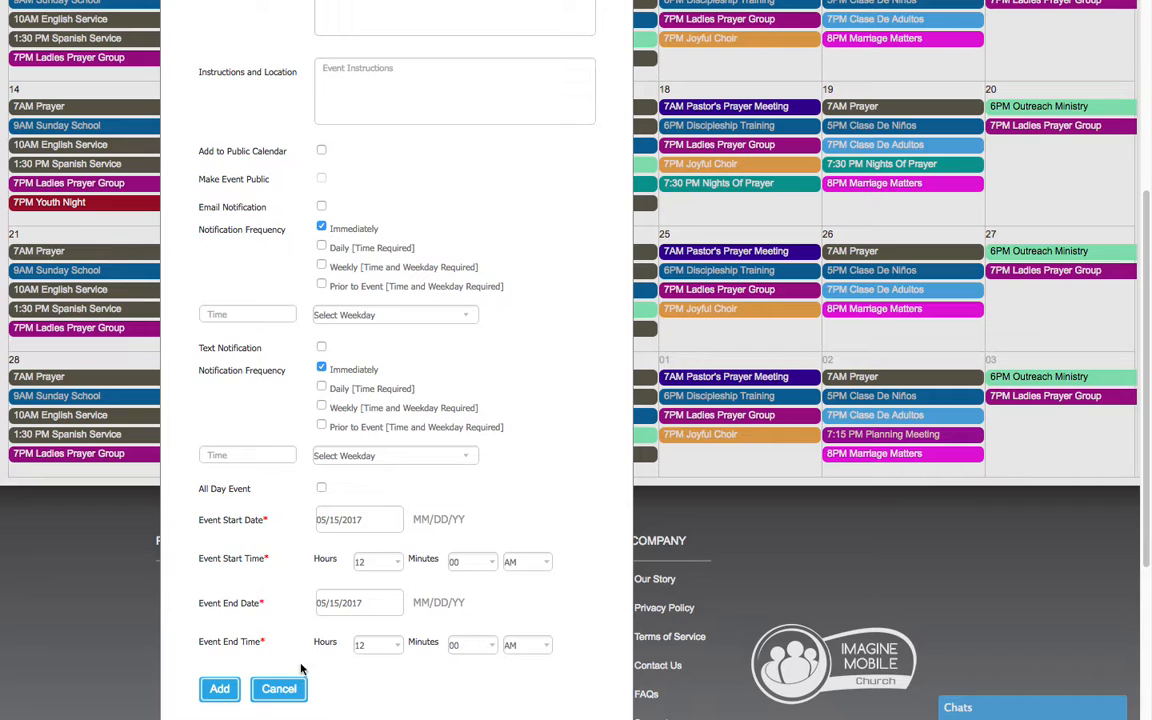
pyautogui.click(278, 689)
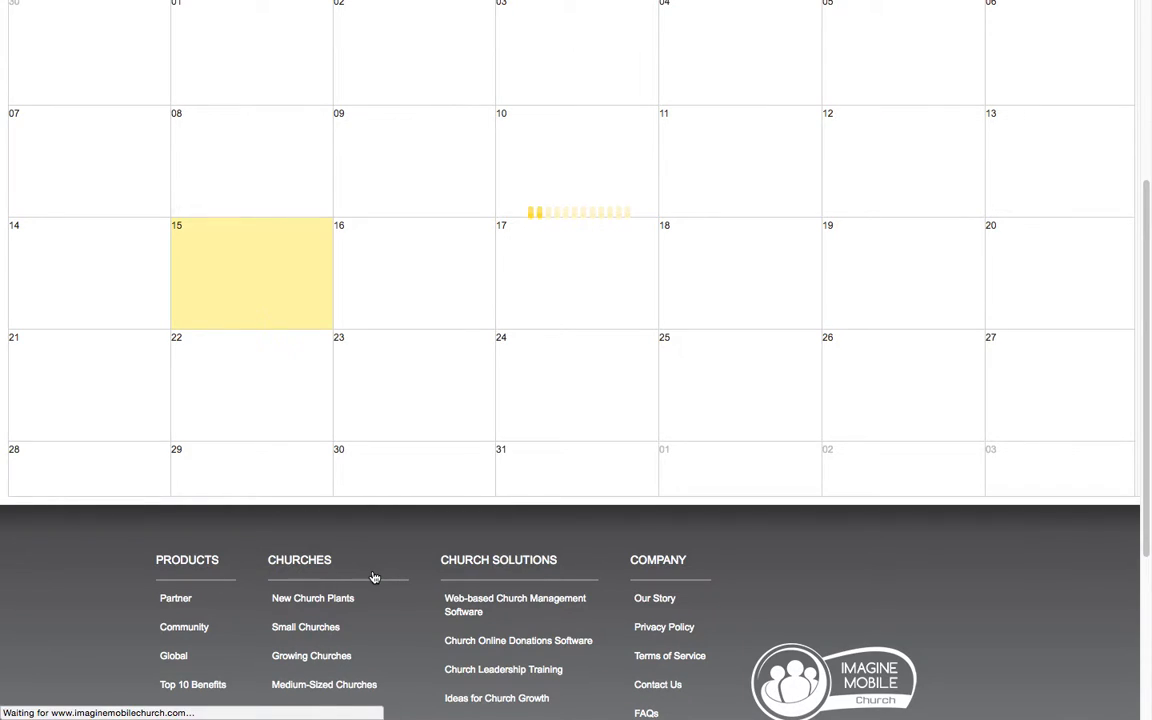
# - Advance the month calendar to June 2017 and look through its events
pyautogui.scroll(3, 391, 545)
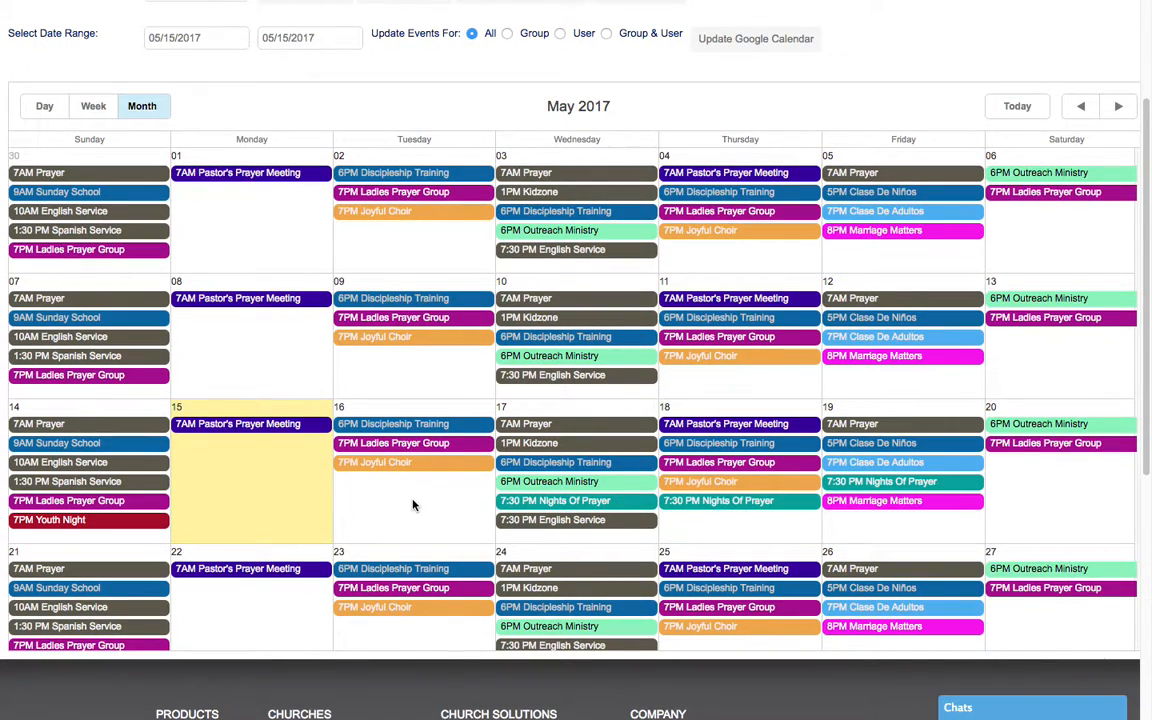
pyautogui.scroll(2, 412, 500)
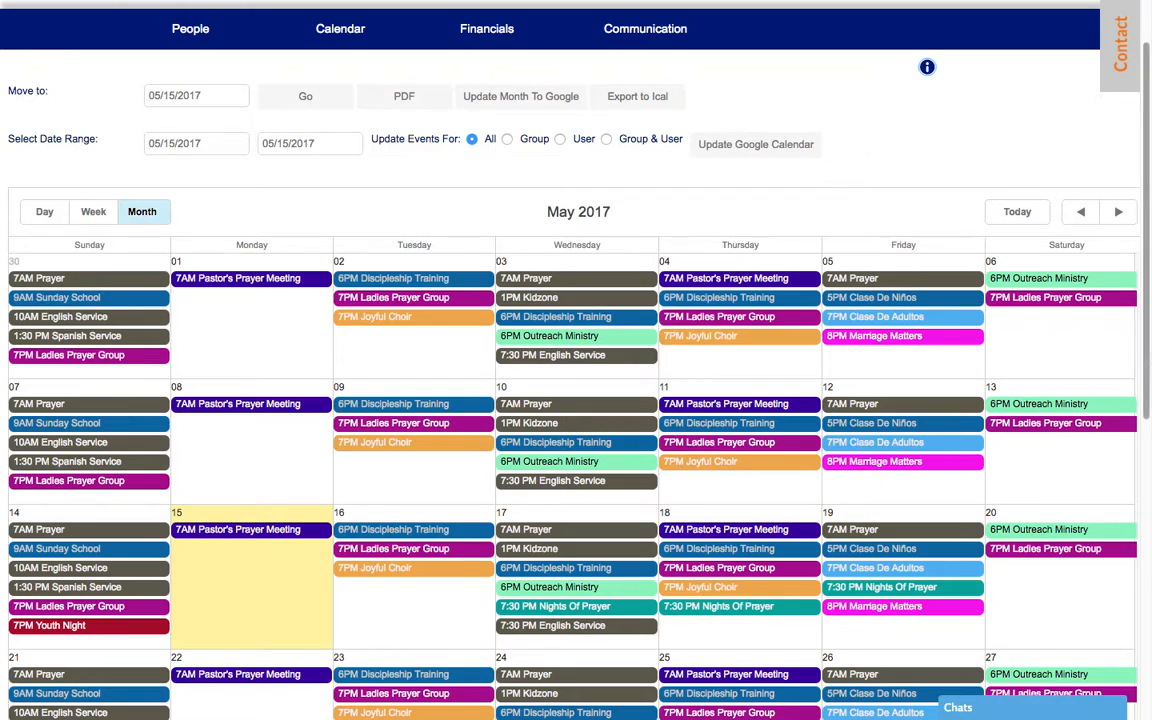
pyautogui.click(1115, 220)
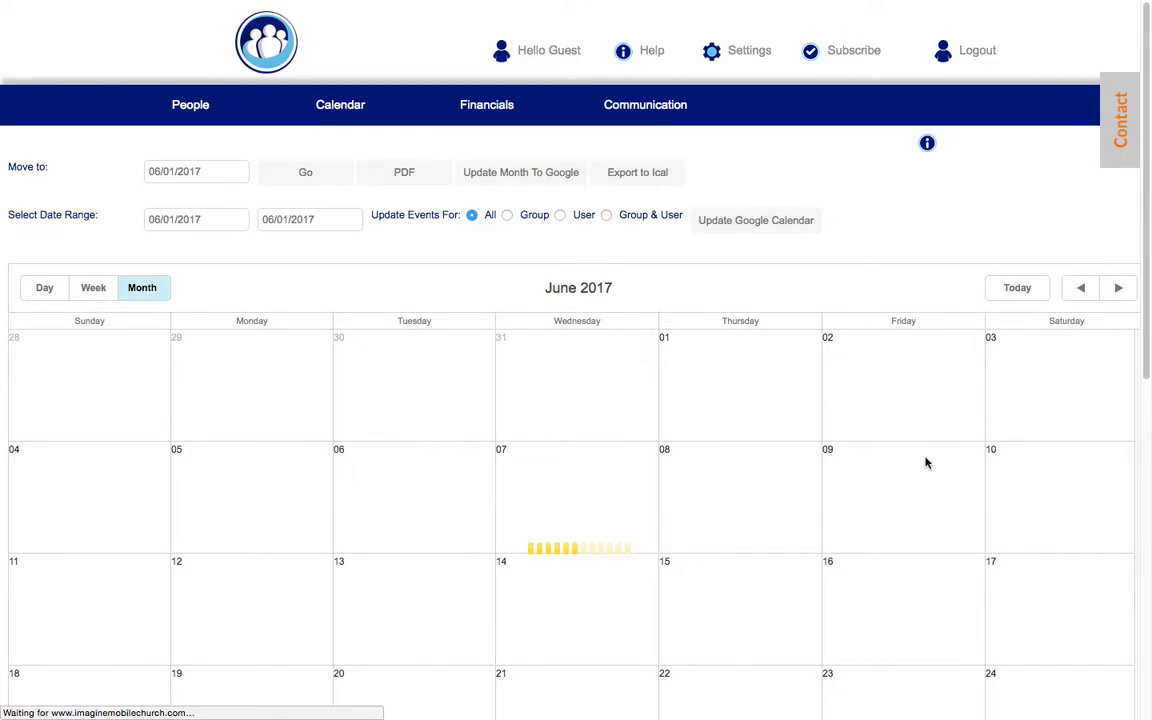
pyautogui.scroll(-1, 1040, 500)
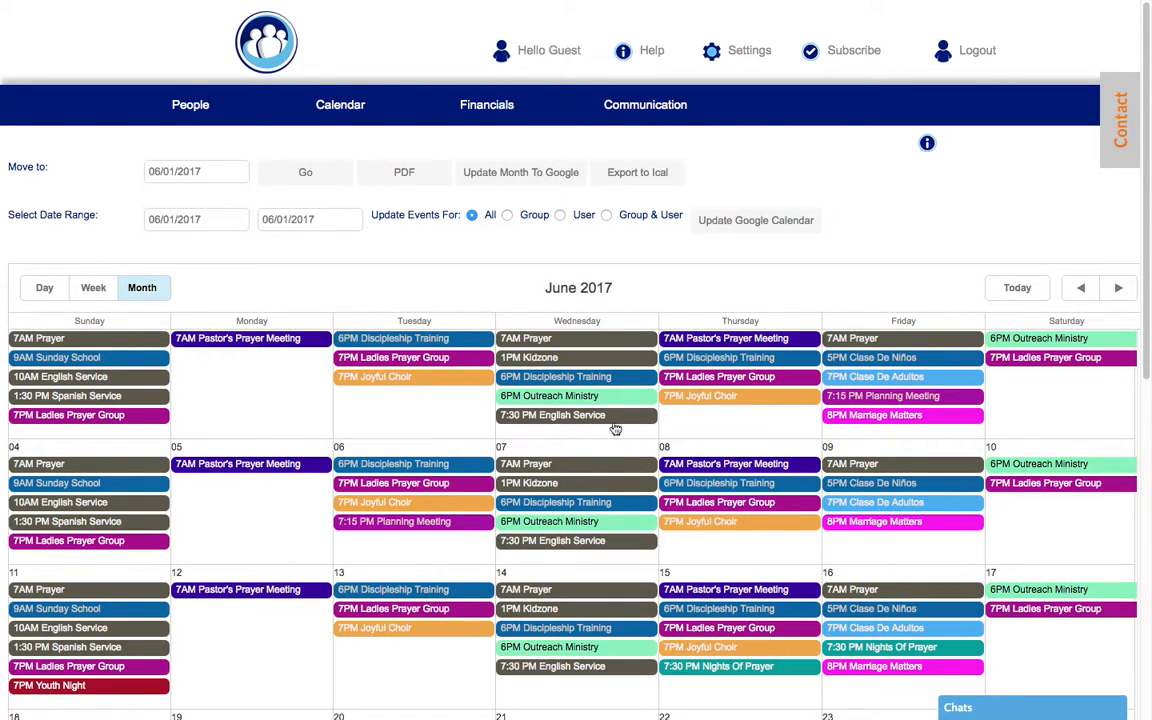
pyautogui.scroll(1, 368, 484)
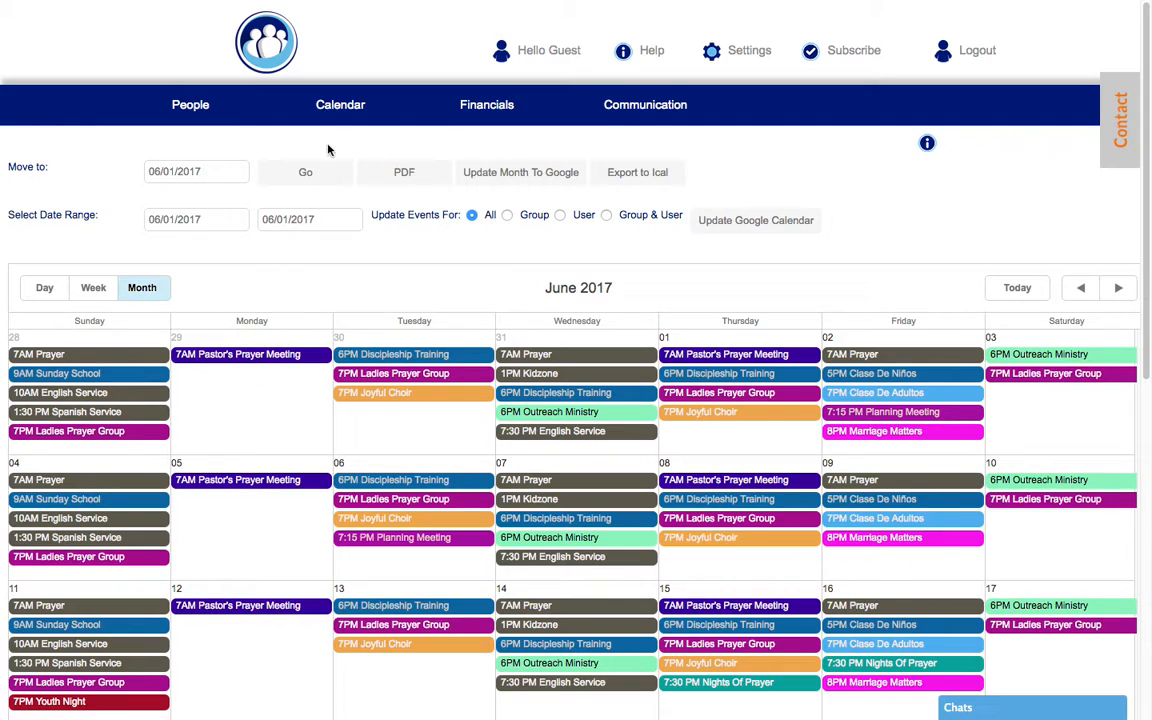
# - View the public calendar for May 2017 and return to the main church calendar
pyautogui.moveTo(310, 100)
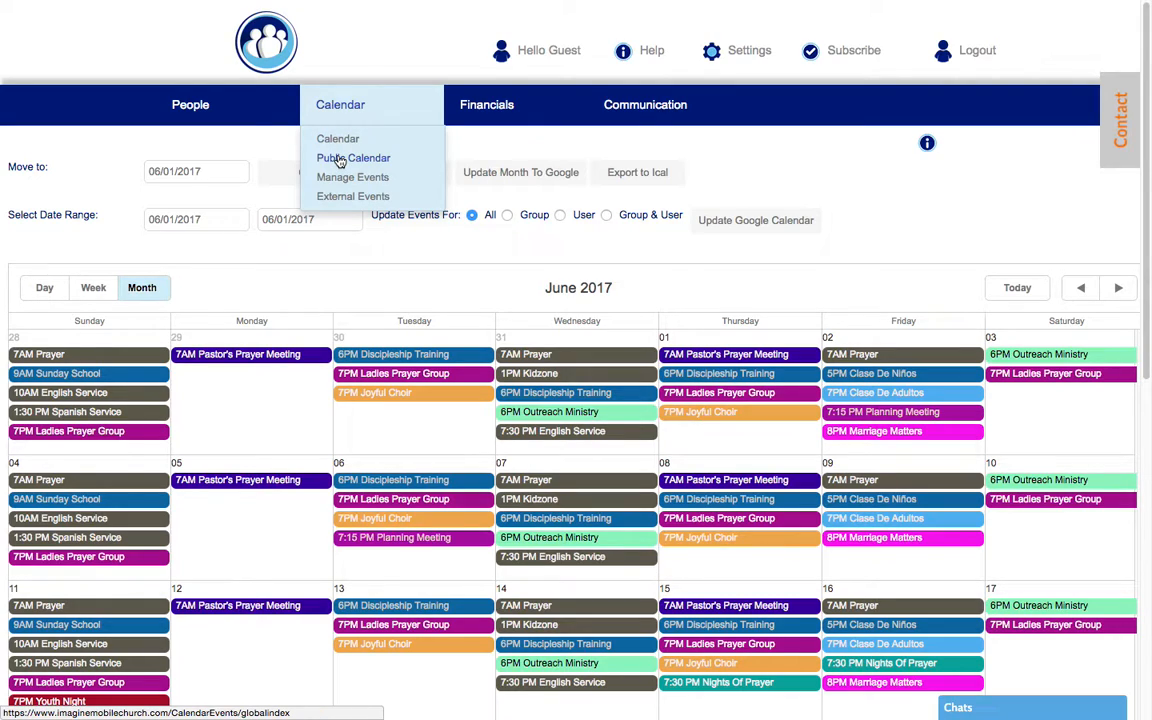
pyautogui.click(340, 159)
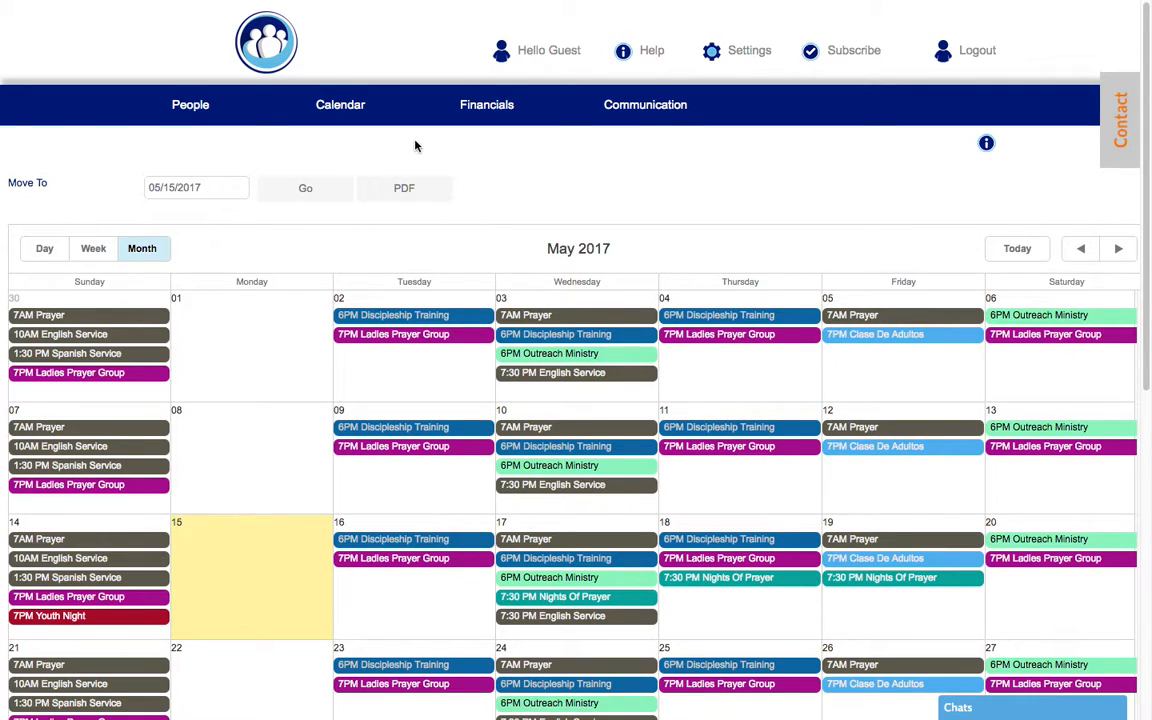
pyautogui.moveTo(329, 103)
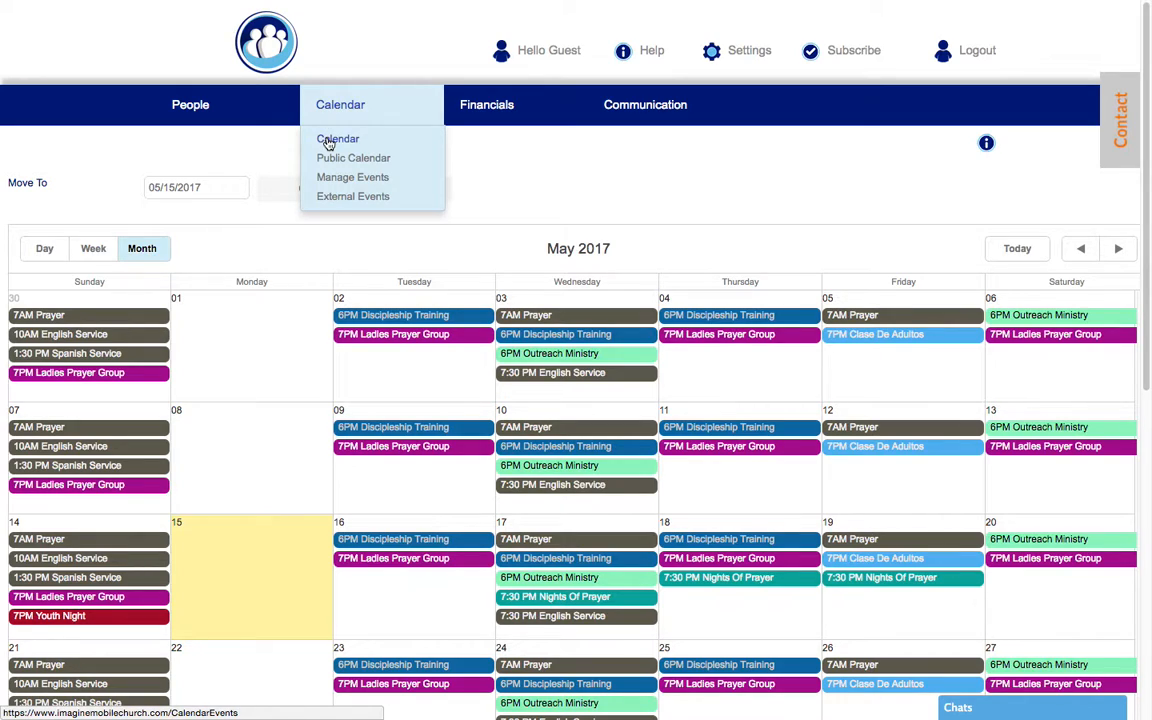
pyautogui.click(328, 141)
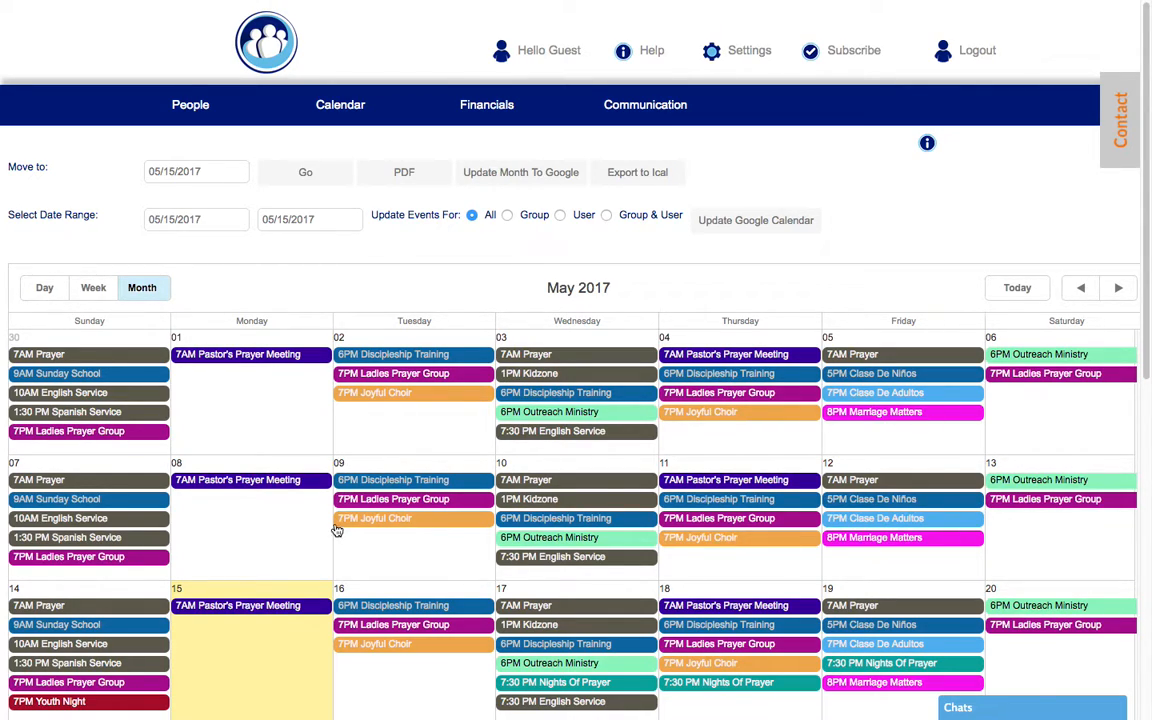
# - Open a new event form for May 15, 2017
pyautogui.scroll(-1, 335, 525)
pyautogui.scroll(-1, 334, 526)
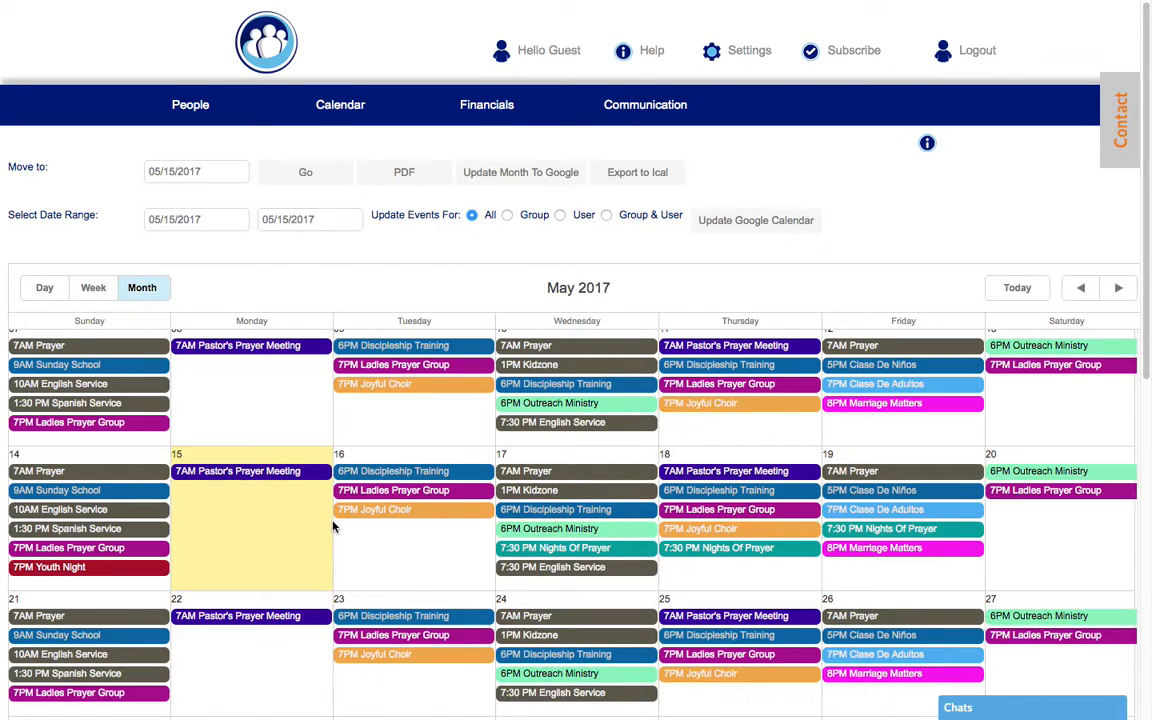
pyautogui.click(237, 515)
pyautogui.scroll(-1, 555, 578)
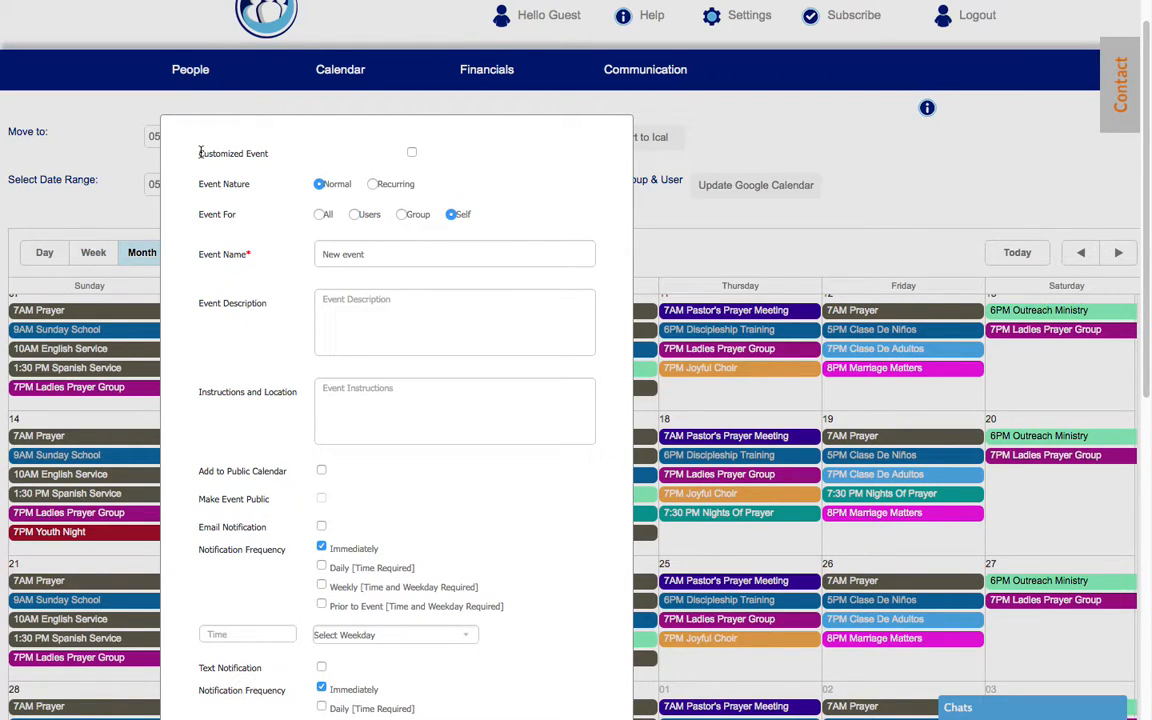
# - Mark the new event as customized and examine its participant, volunteer, check-in and attendance options
pyautogui.moveTo(199, 153); pyautogui.dragTo(256, 153)
pyautogui.click(512, 175)
pyautogui.click(412, 154)
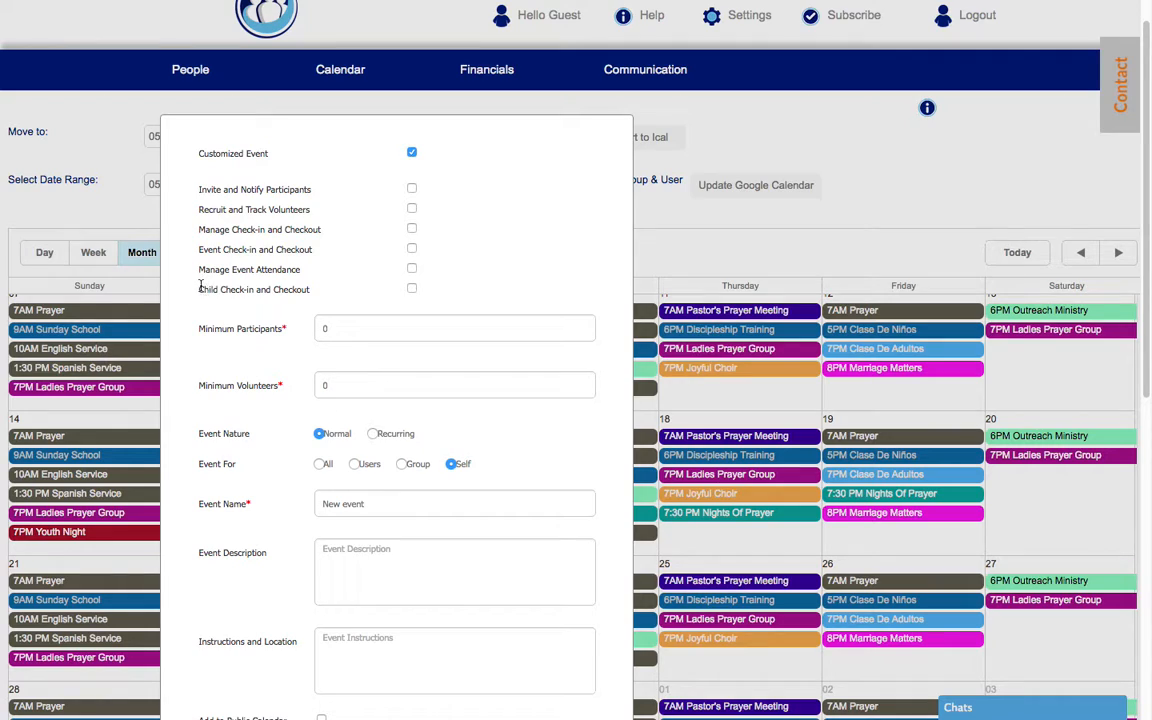
pyautogui.moveTo(200, 288); pyautogui.dragTo(347, 267)
pyautogui.moveTo(198, 209); pyautogui.dragTo(310, 211)
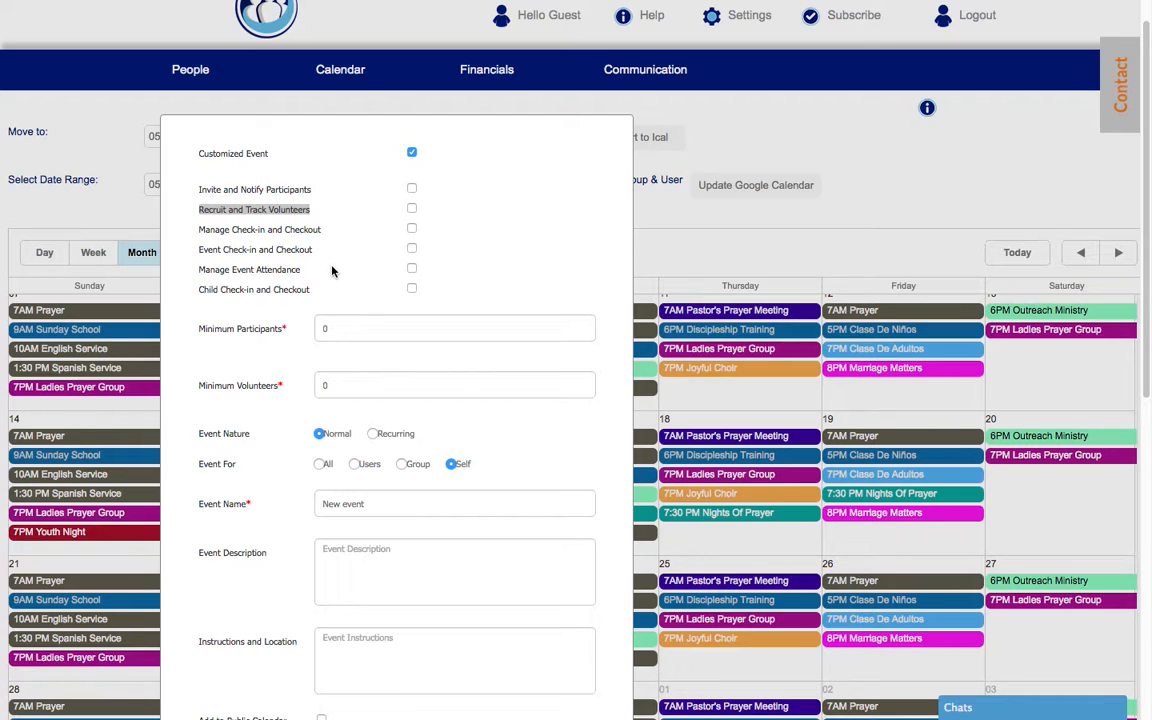
pyautogui.moveTo(186, 188); pyautogui.dragTo(312, 210)
pyautogui.click(344, 249)
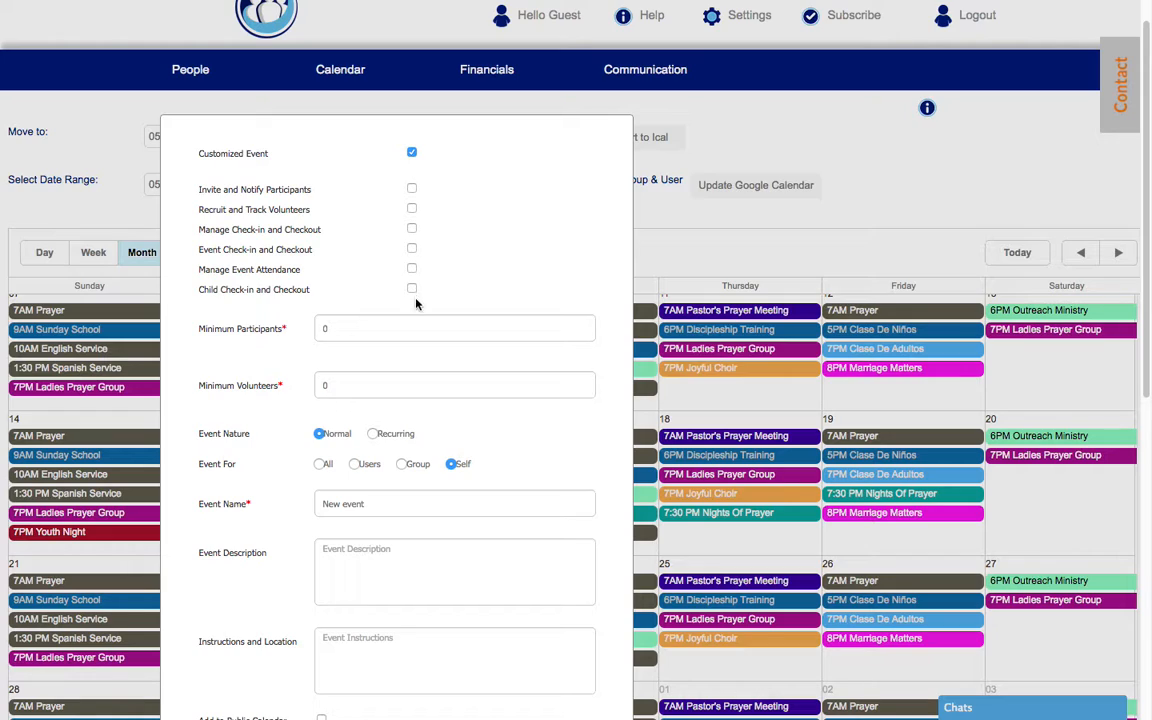
# - Try enabling every customized option except Child Check-in and Checkout, and turn the Customized Event setting off
pyautogui.click(411, 268)
pyautogui.click(411, 247)
pyautogui.click(411, 229)
pyautogui.click(411, 209)
pyautogui.click(411, 188)
pyautogui.scroll(-2, 255, 398)
pyautogui.scroll(1, 261, 400)
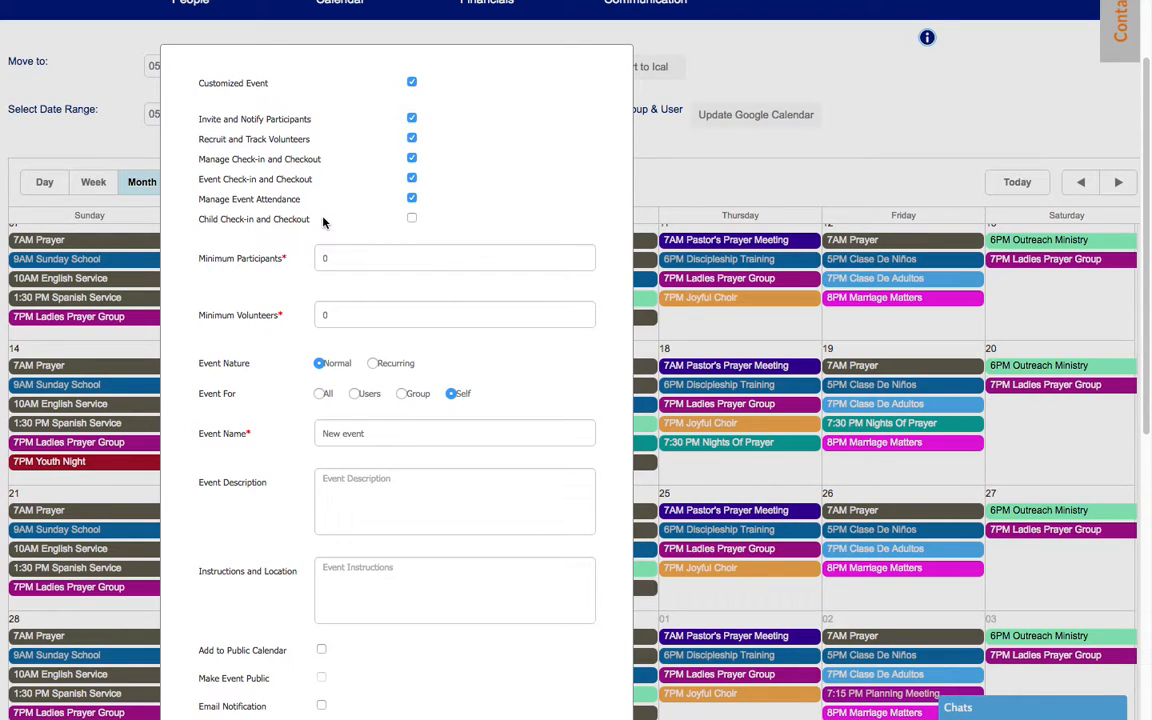
pyautogui.click(412, 85)
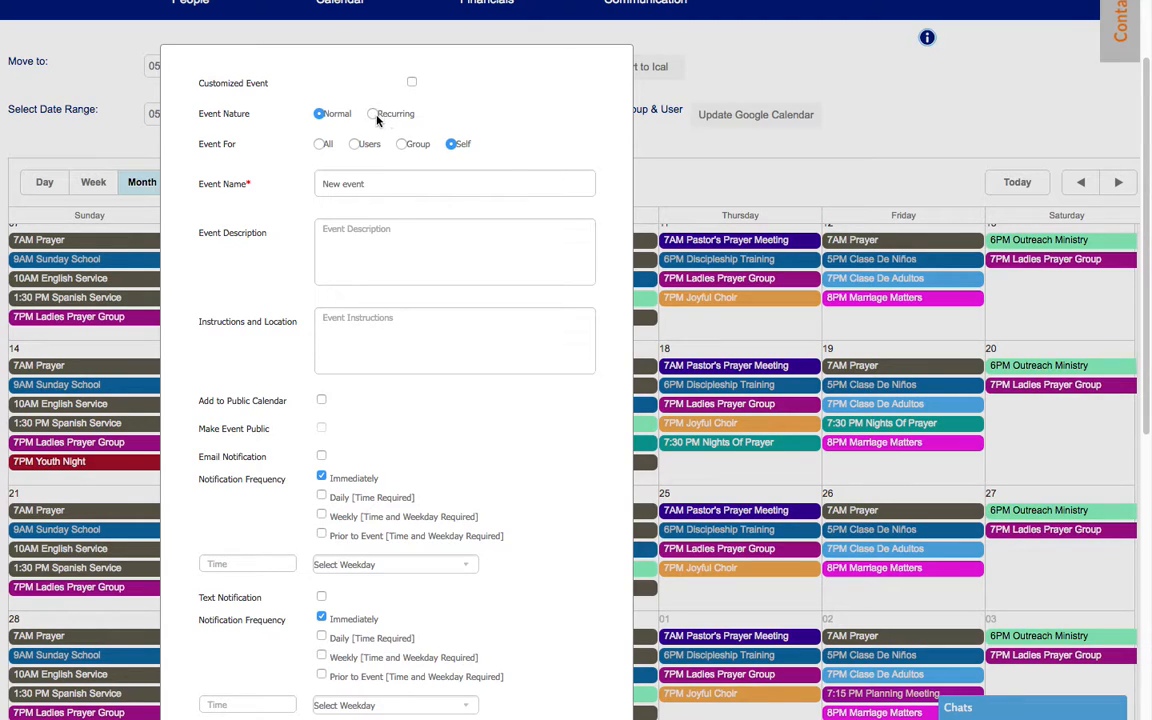
# - Make the event recurring, with the Bi-Weekly type on Friday
pyautogui.click(374, 115)
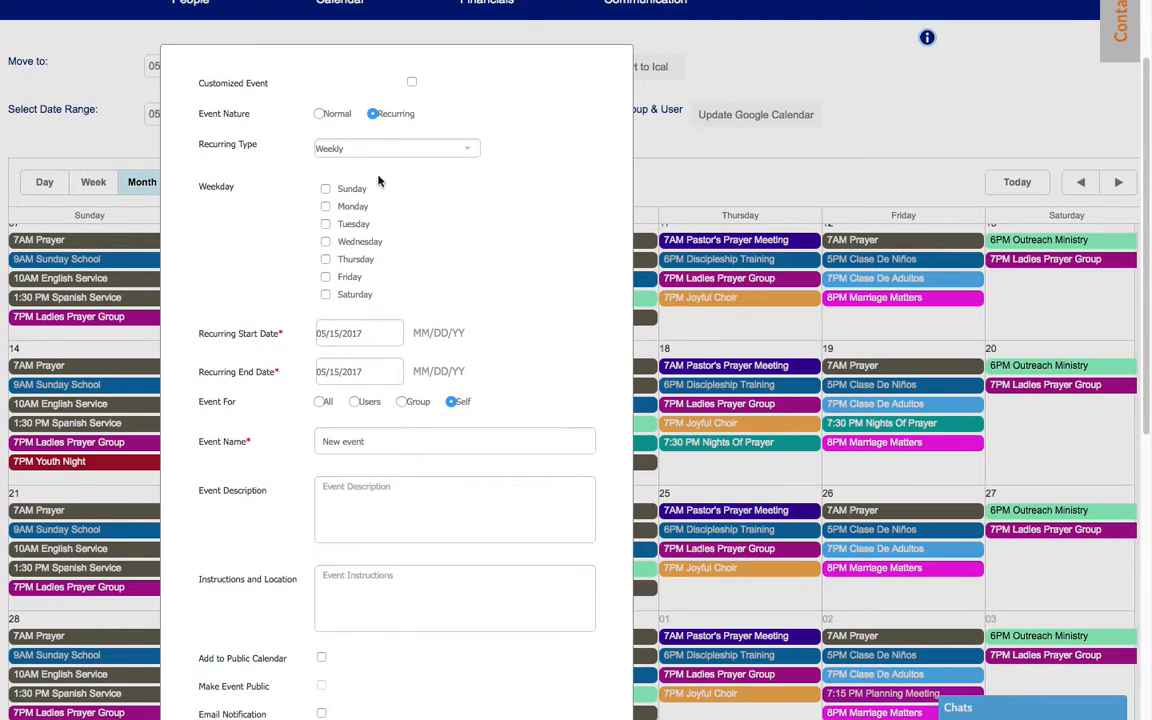
pyautogui.click(386, 152)
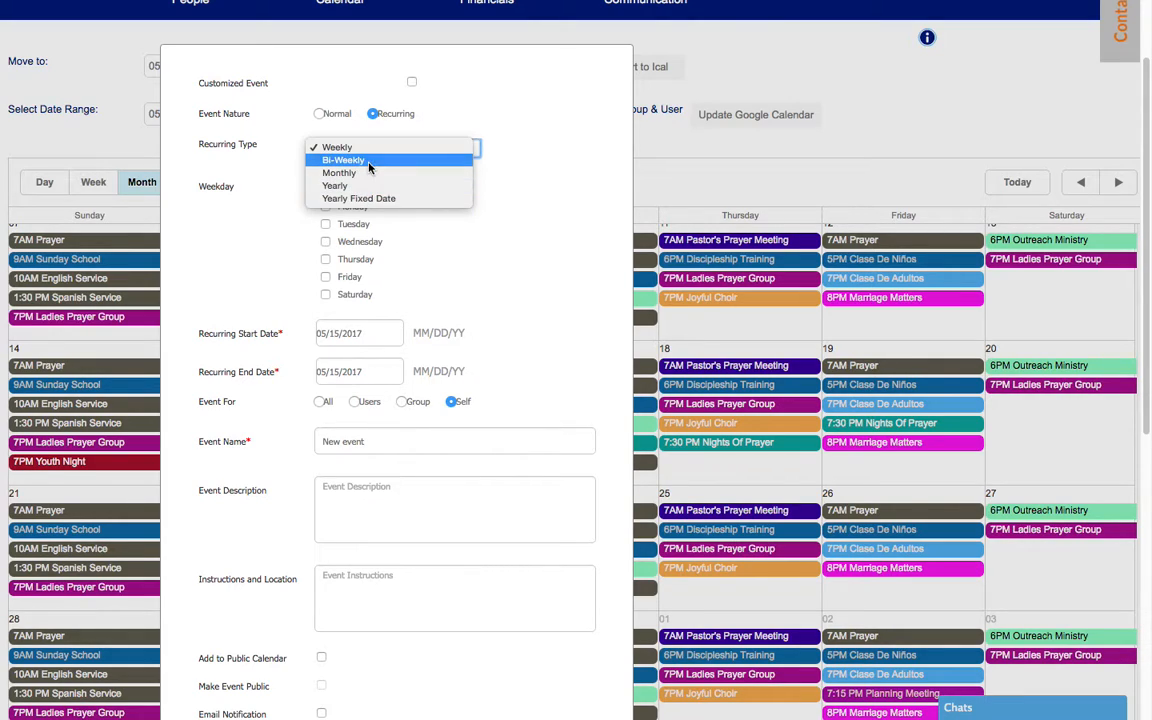
pyautogui.click(368, 162)
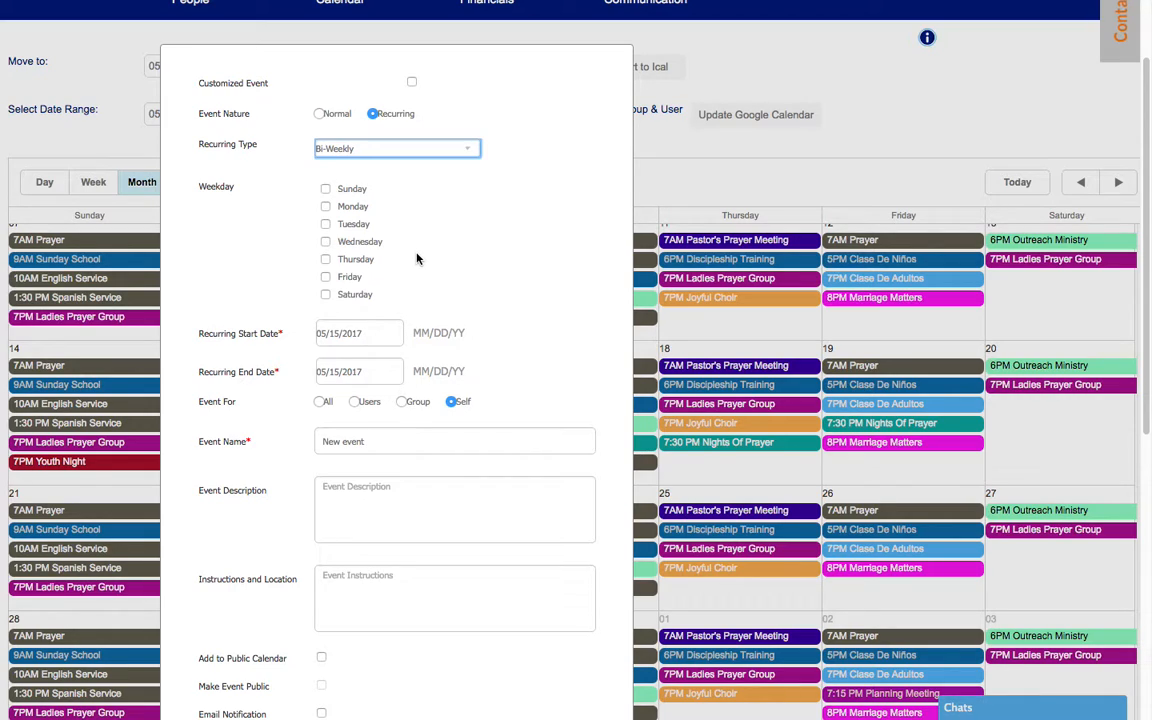
pyautogui.click(325, 277)
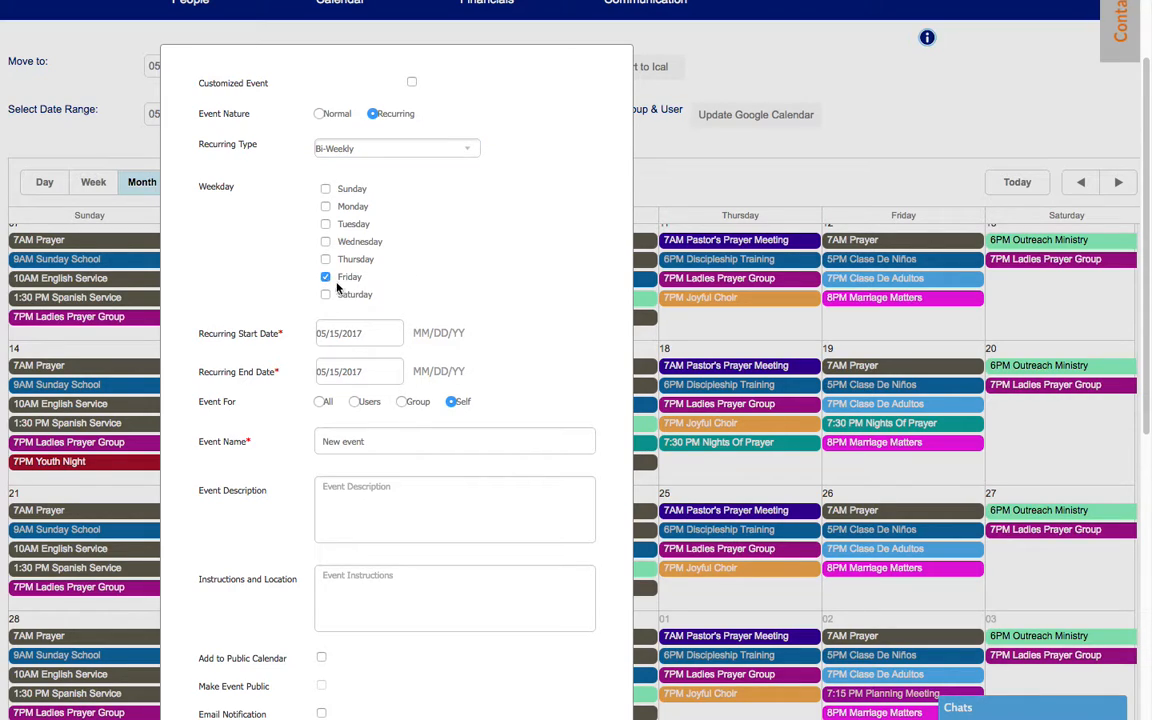
# - Set the recurring end date to 05/31/2019
pyautogui.scroll(-3, 481, 270)
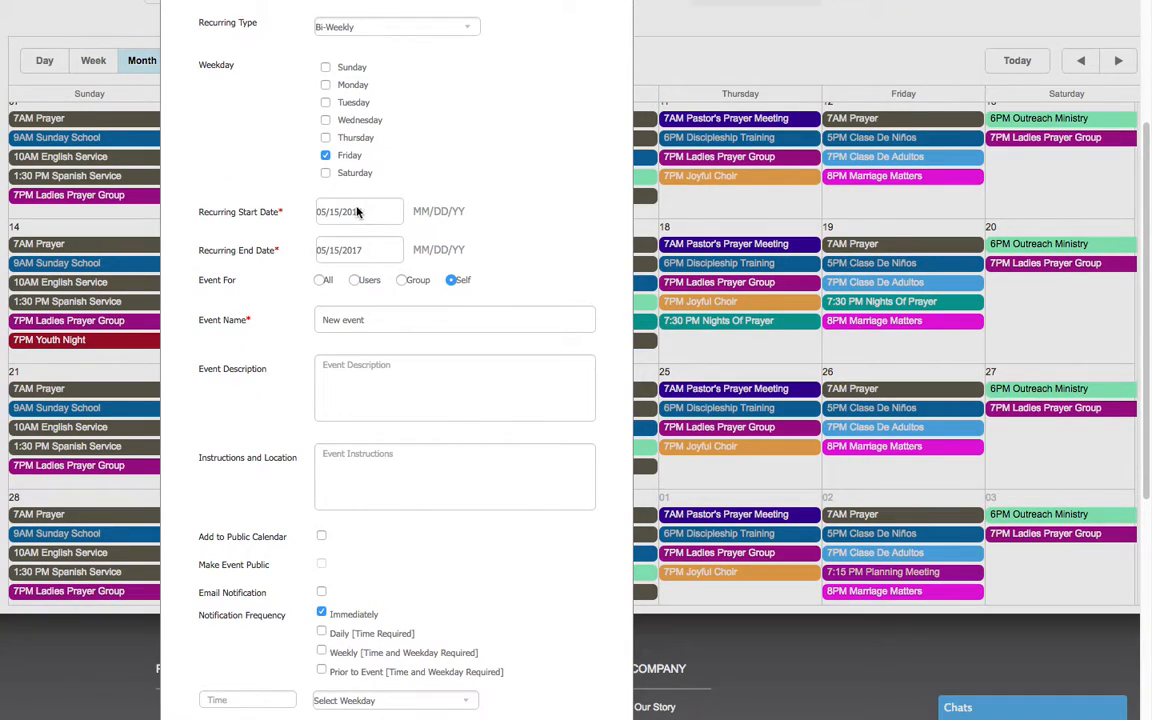
pyautogui.click(350, 250)
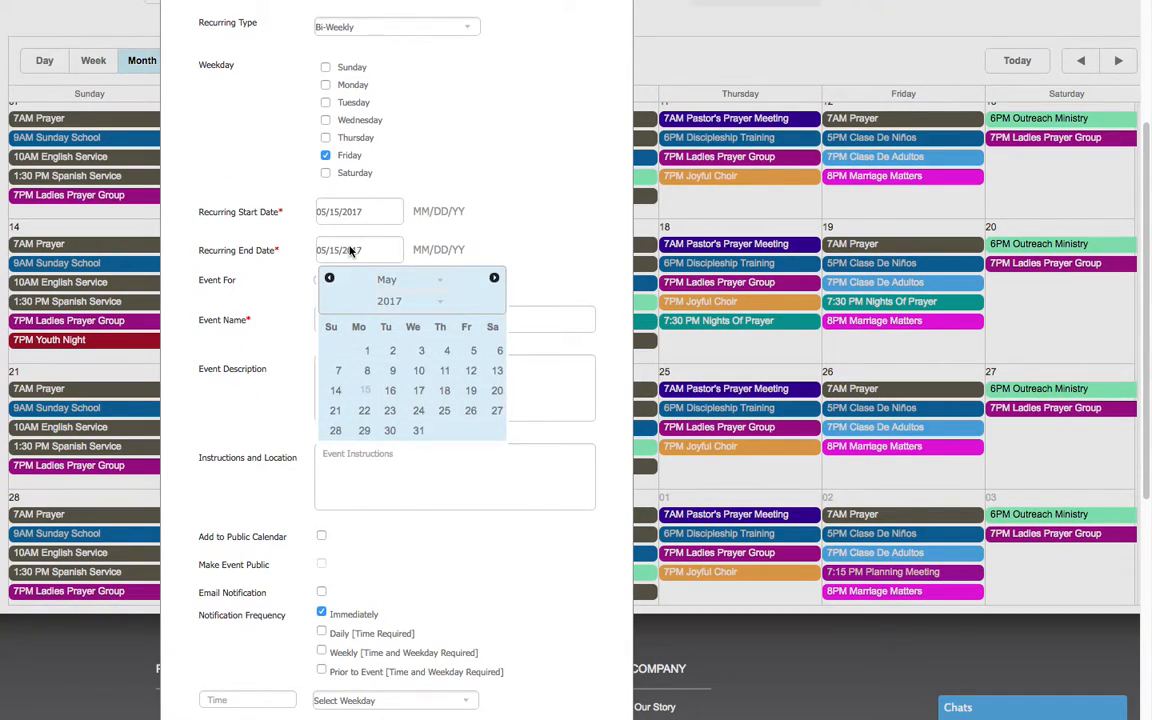
pyautogui.click(393, 300)
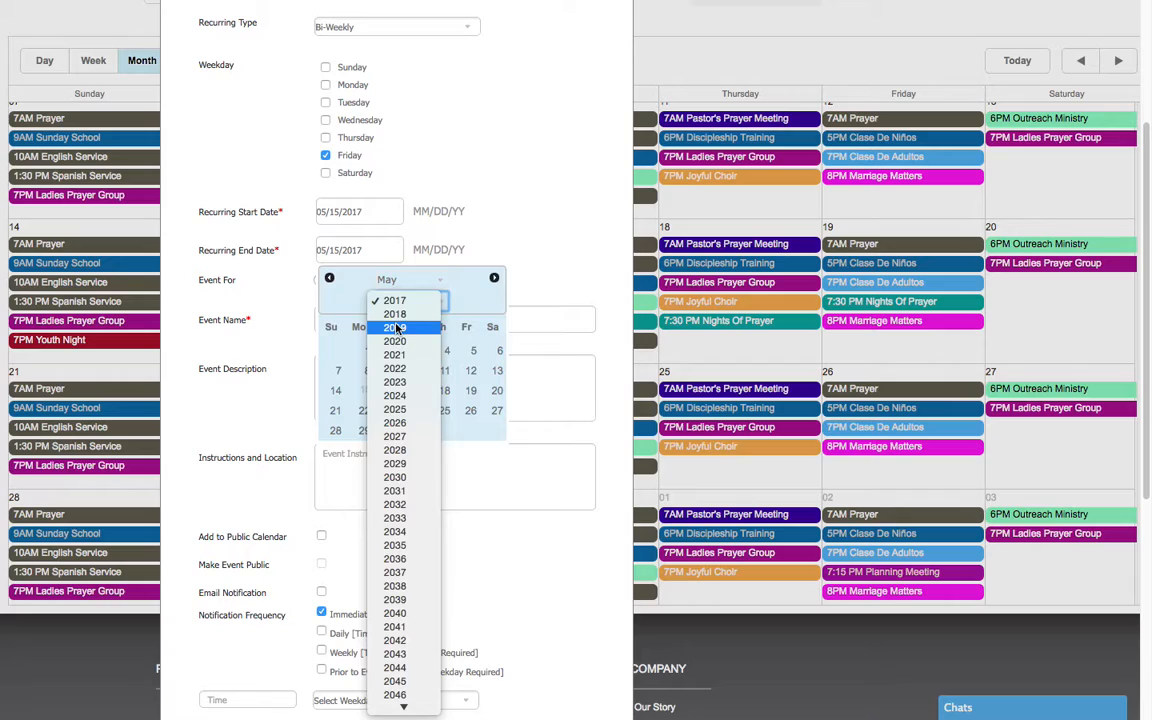
pyautogui.click(395, 327)
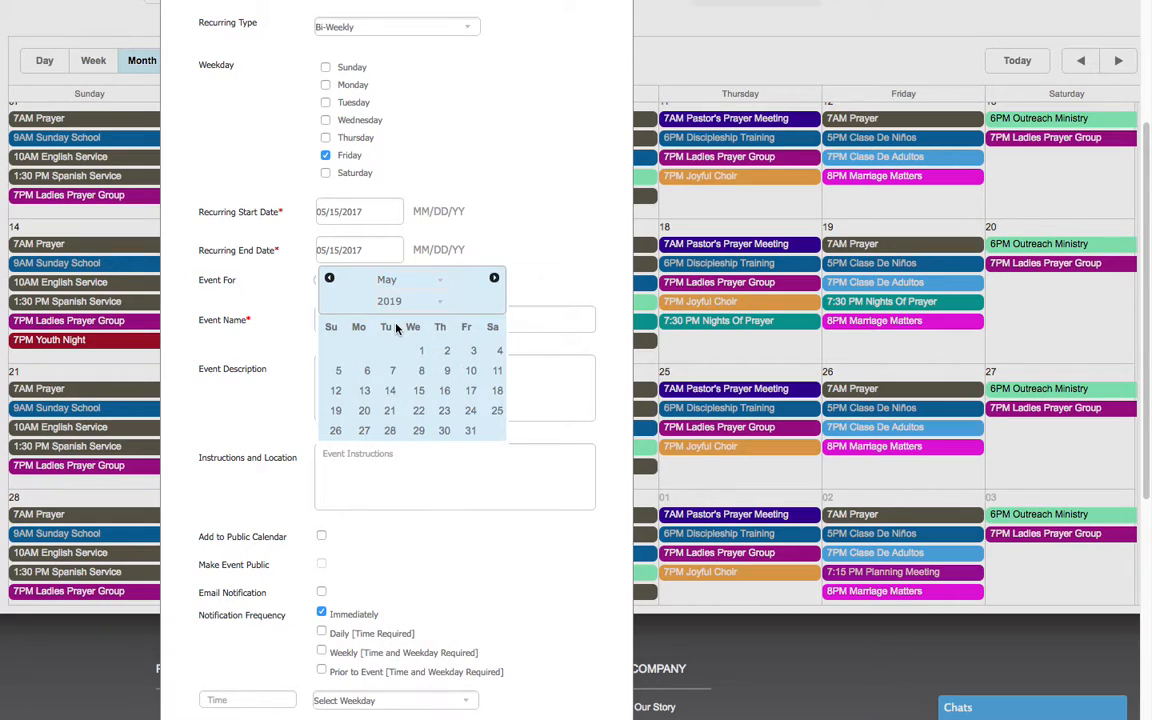
pyautogui.click(470, 436)
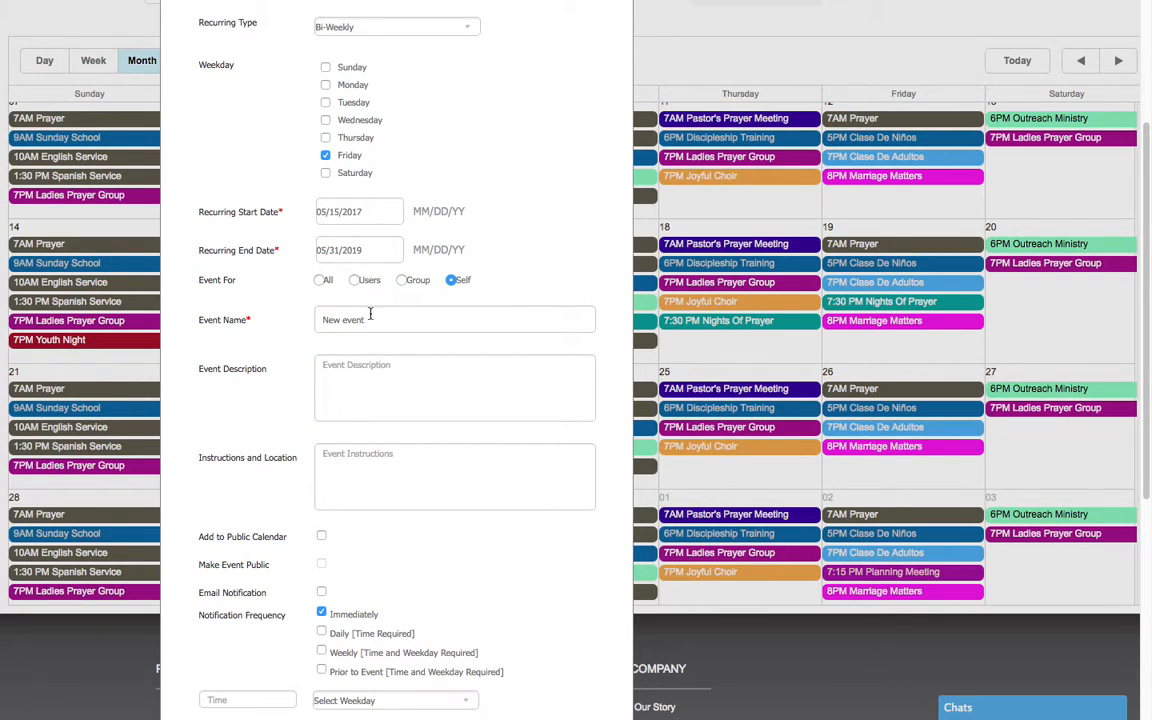
# - Examine the event name, description, instructions and notification fields of the form
pyautogui.moveTo(450, 321); pyautogui.dragTo(307, 313)
pyautogui.click(347, 373)
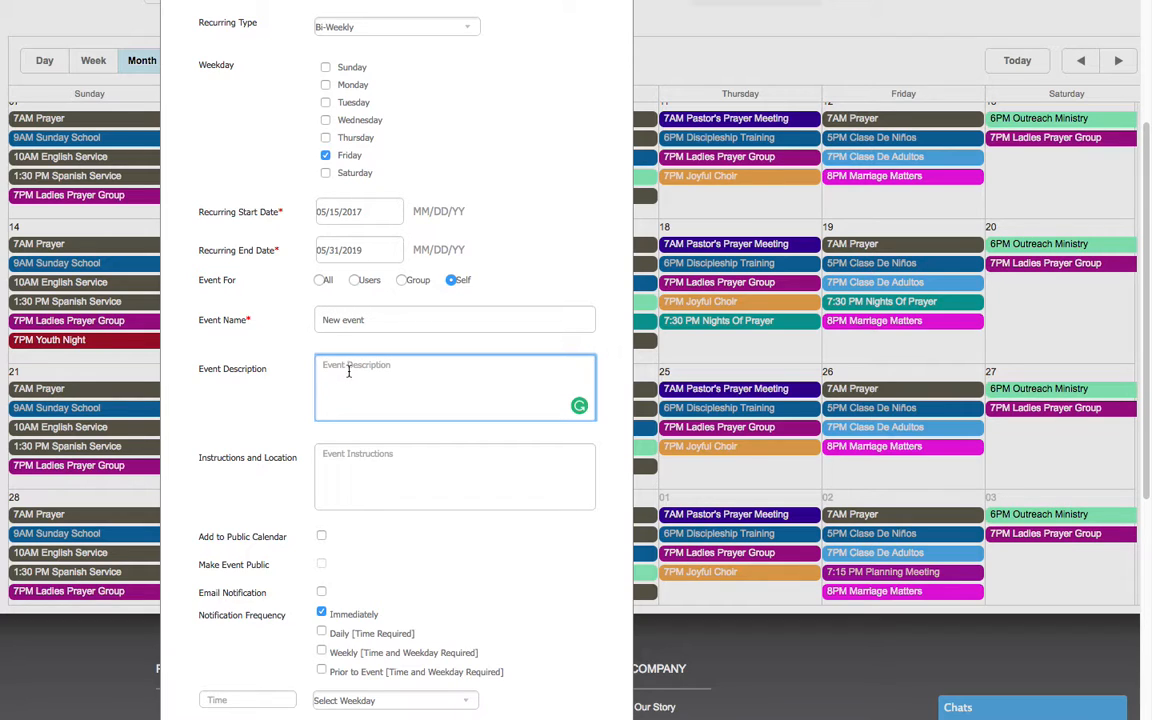
pyautogui.scroll(-2, 345, 355)
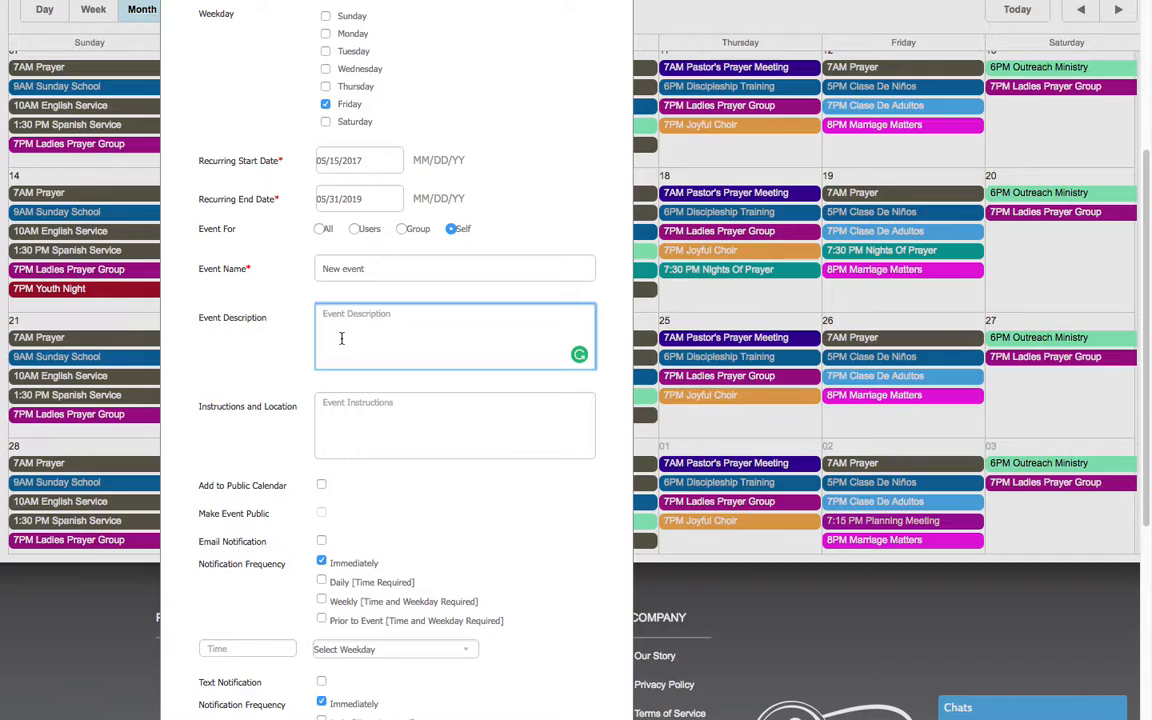
pyautogui.scroll(-2, 342, 338)
pyautogui.click(331, 309)
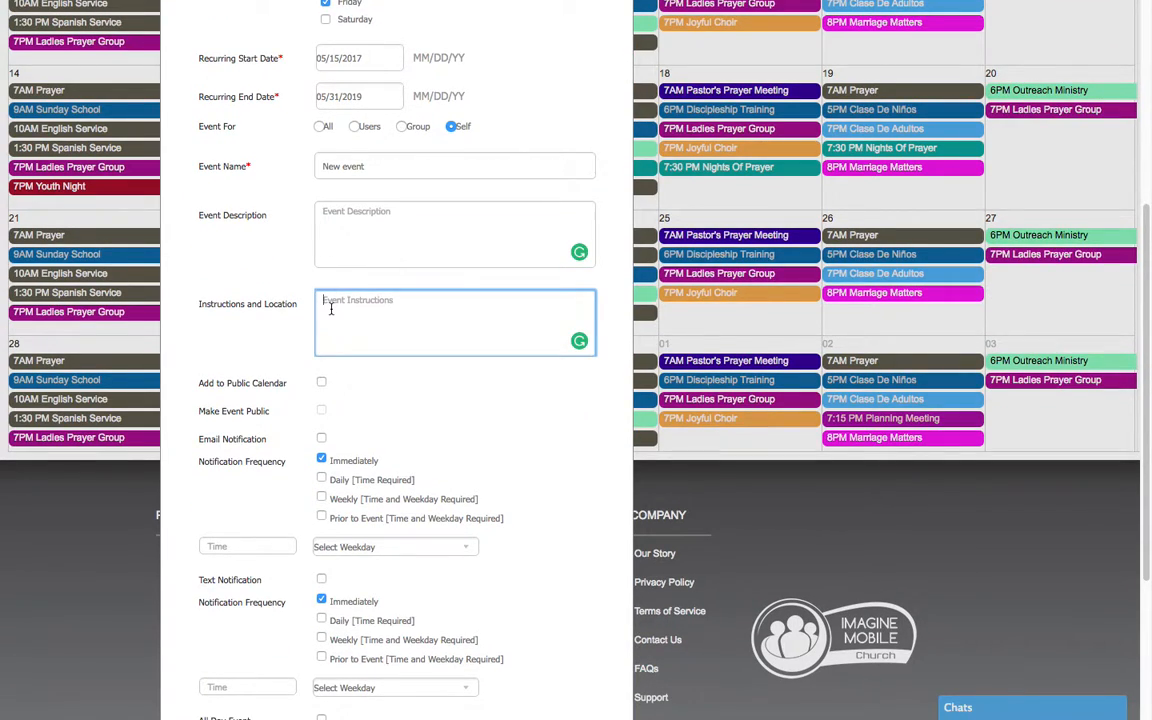
pyautogui.scroll(-3, 331, 309)
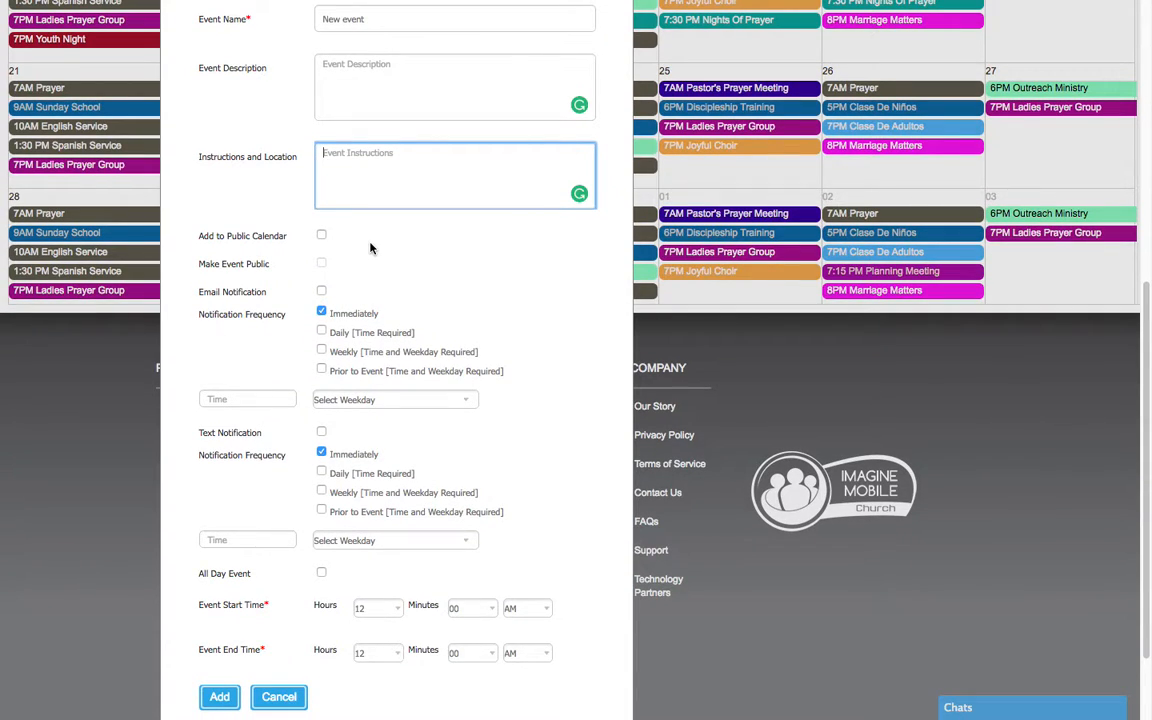
# - Enable adding the event to the public calendar
pyautogui.click(322, 237)
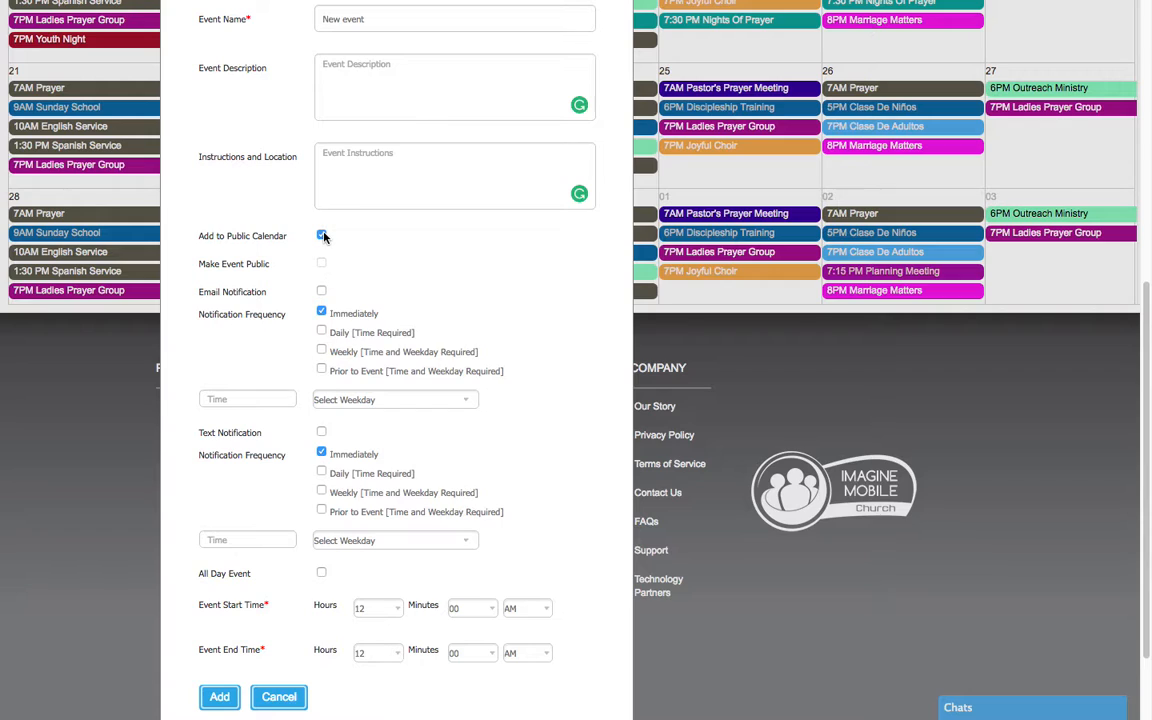
pyautogui.click(322, 237)
pyautogui.click(322, 237)
# - Direct the event to specific users and add one member and Church Demo Guest
pyautogui.scroll(3, 322, 237)
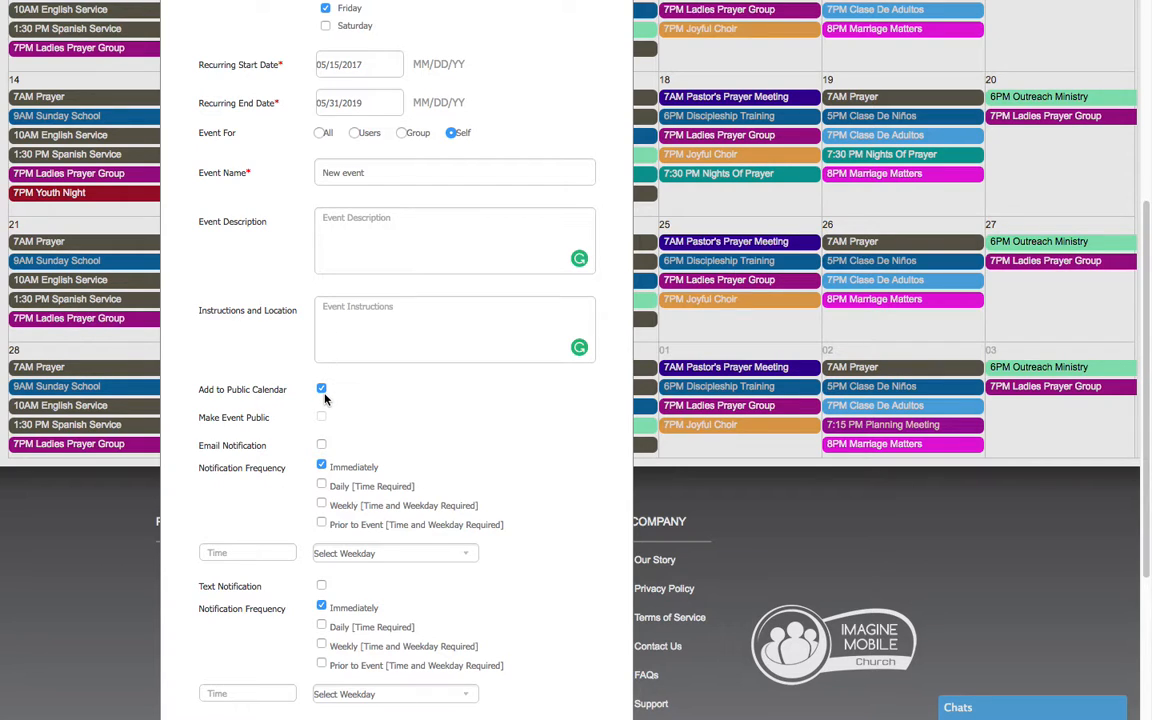
pyautogui.scroll(2, 324, 399)
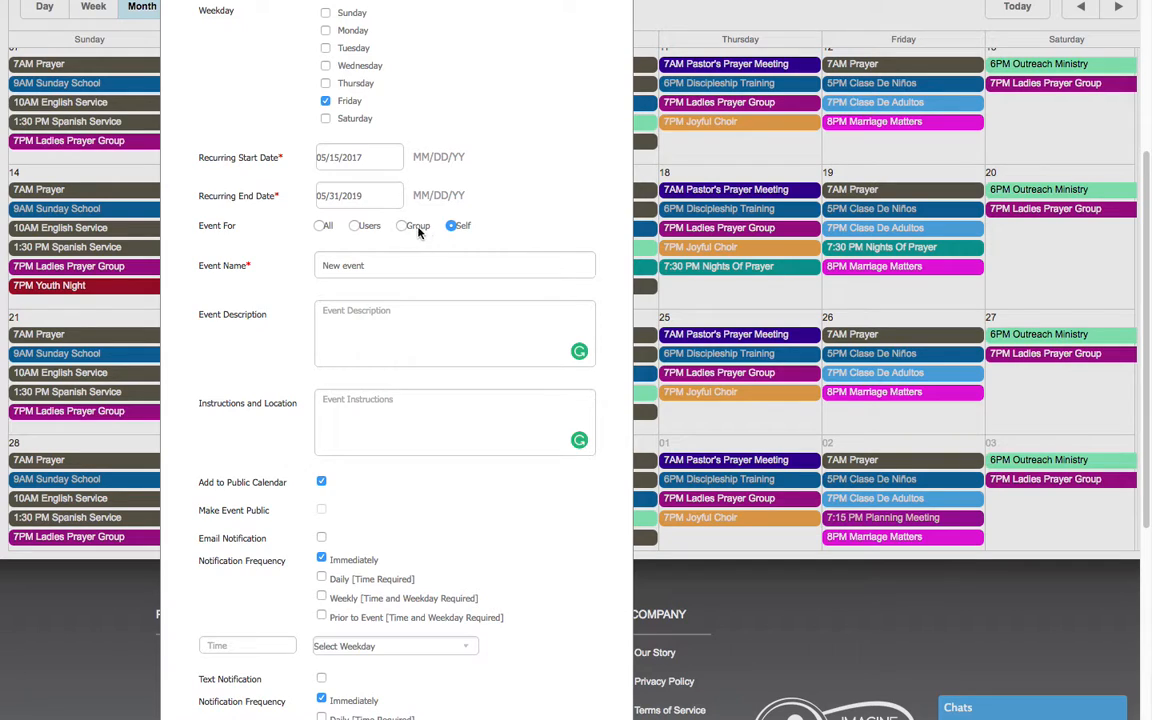
pyautogui.click(319, 227)
pyautogui.click(356, 226)
pyautogui.click(337, 259)
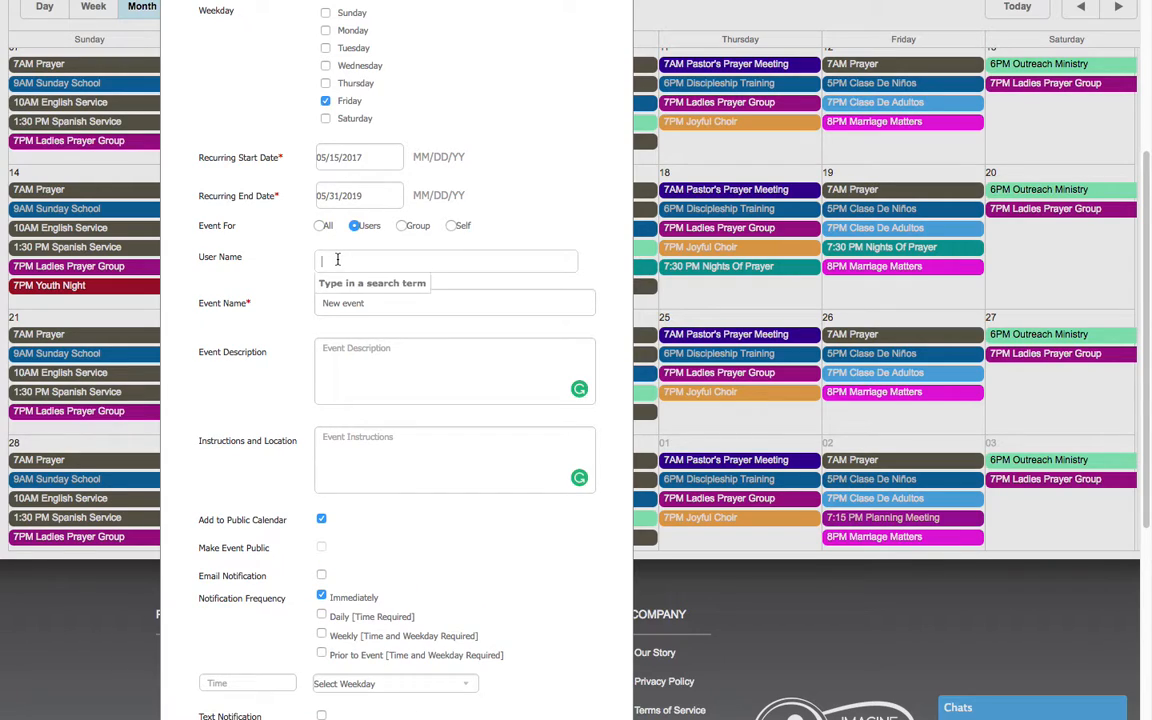
pyautogui.write('t')
pyautogui.press('Down')
pyautogui.press('Return')
pyautogui.write('r')
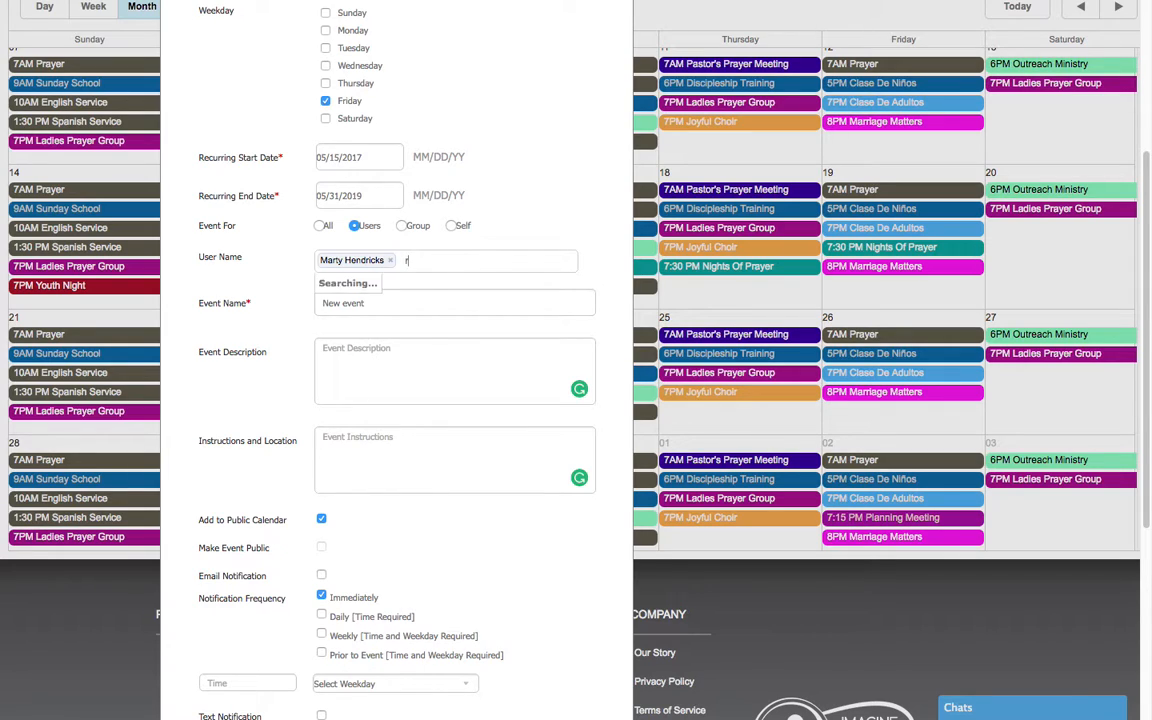
pyautogui.press('Down')
pyautogui.press('Down')
pyautogui.press('Return')
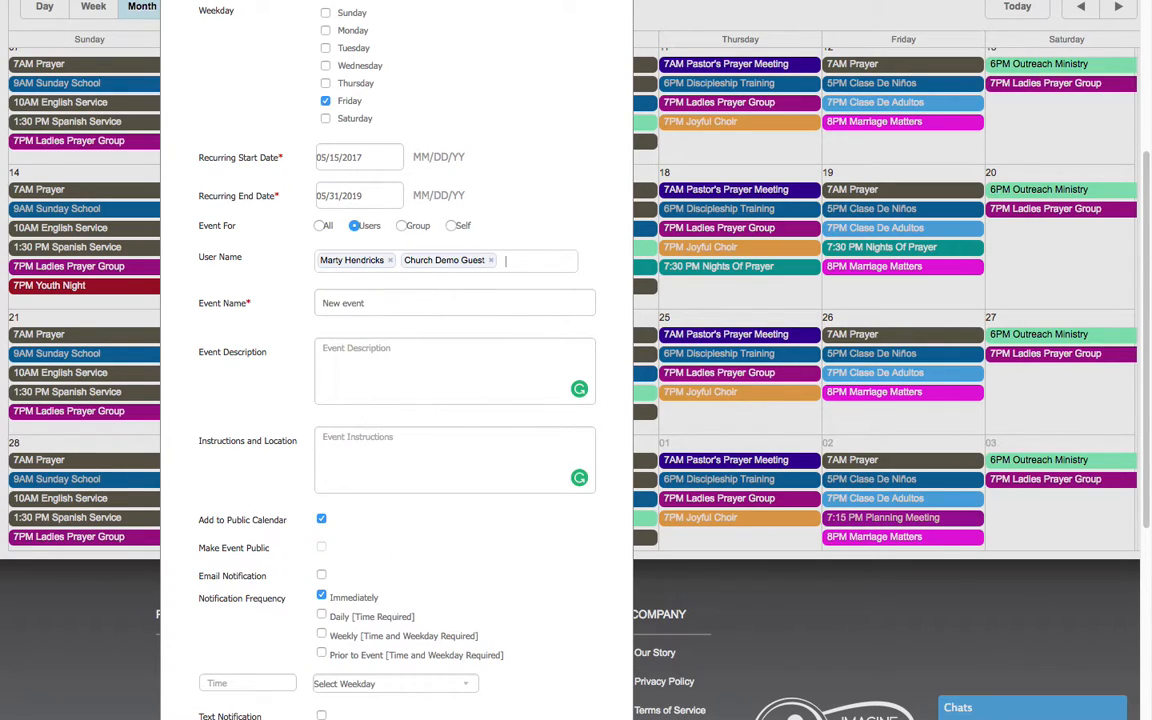
# - Direct the event to a group and choose Onboarding Team
pyautogui.click(403, 227)
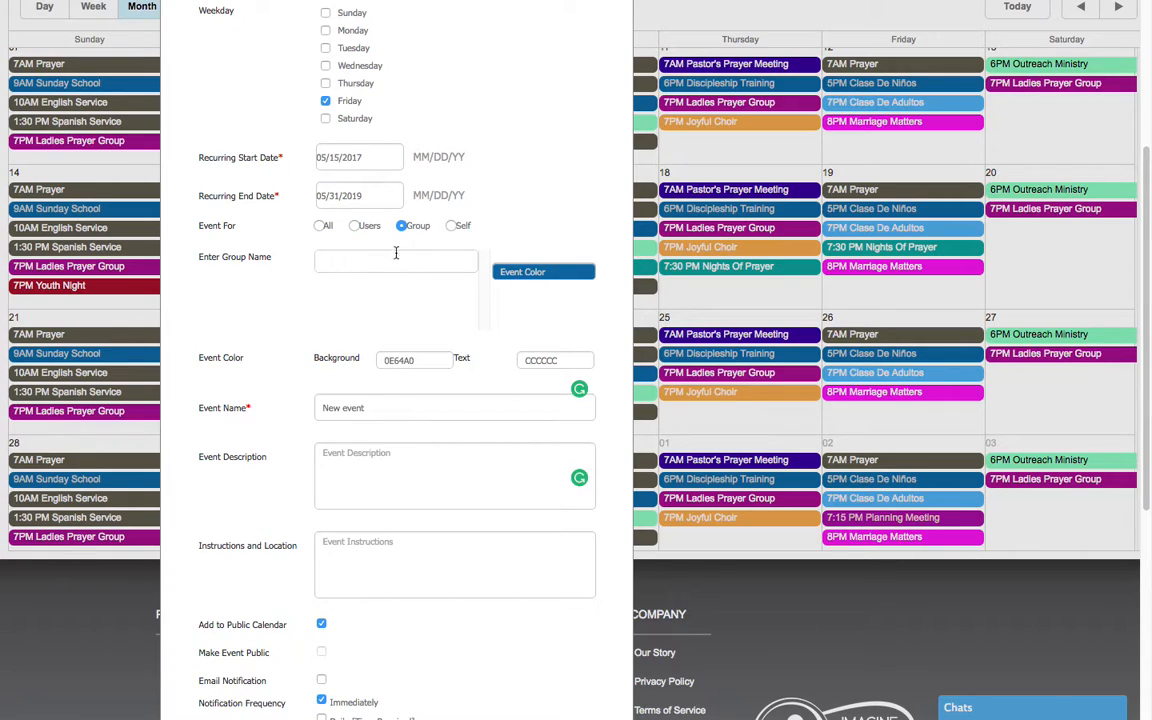
pyautogui.click(350, 264)
pyautogui.write('d')
pyautogui.press('Down')
pyautogui.press('Down')
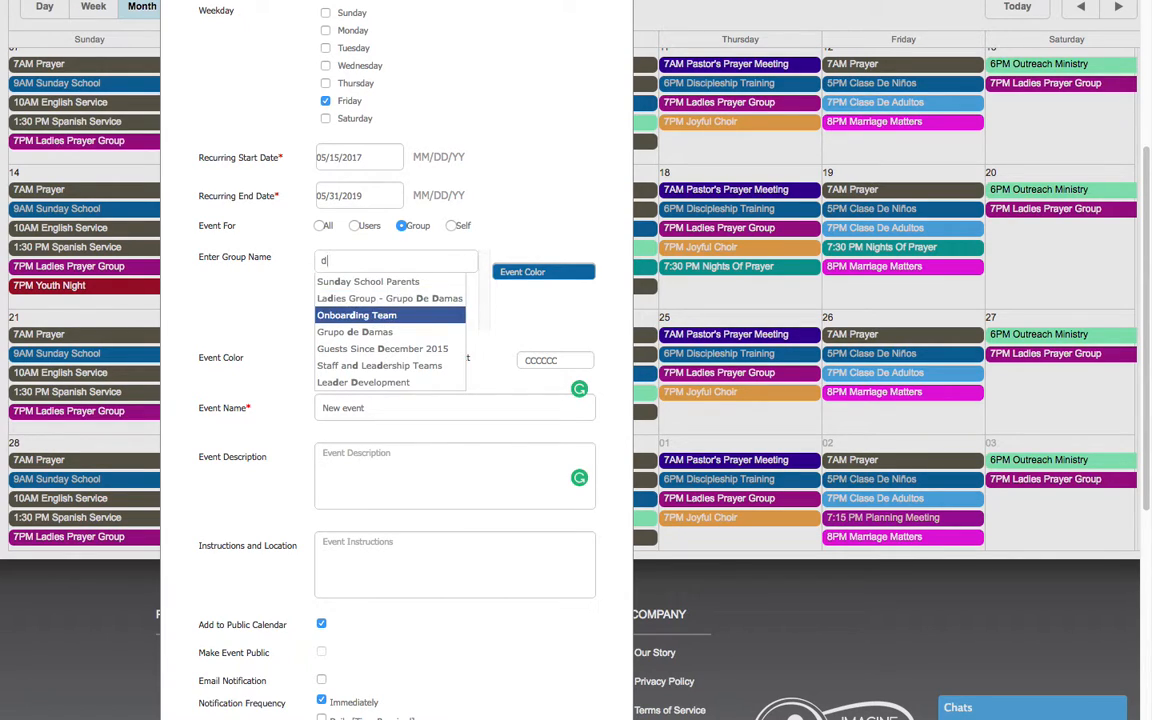
pyautogui.press('Return')
# - Set the event color to background 1086d9 and text f6e0e0
pyautogui.click(408, 359)
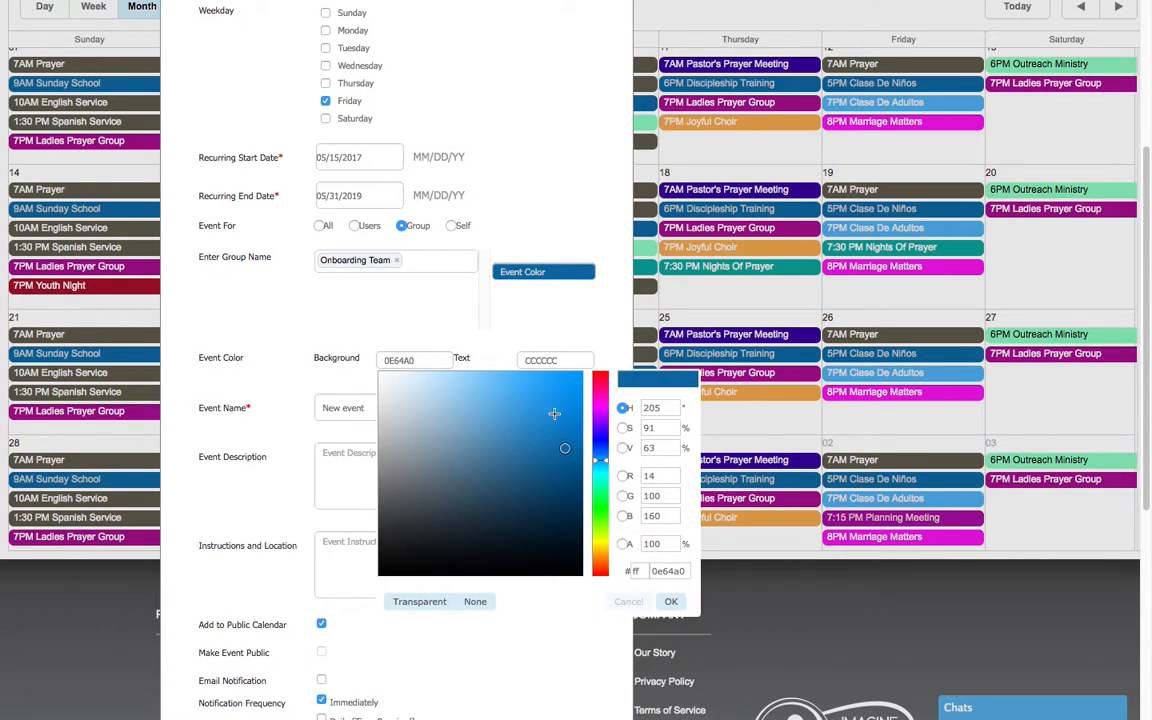
pyautogui.click(567, 402)
pyautogui.click(556, 362)
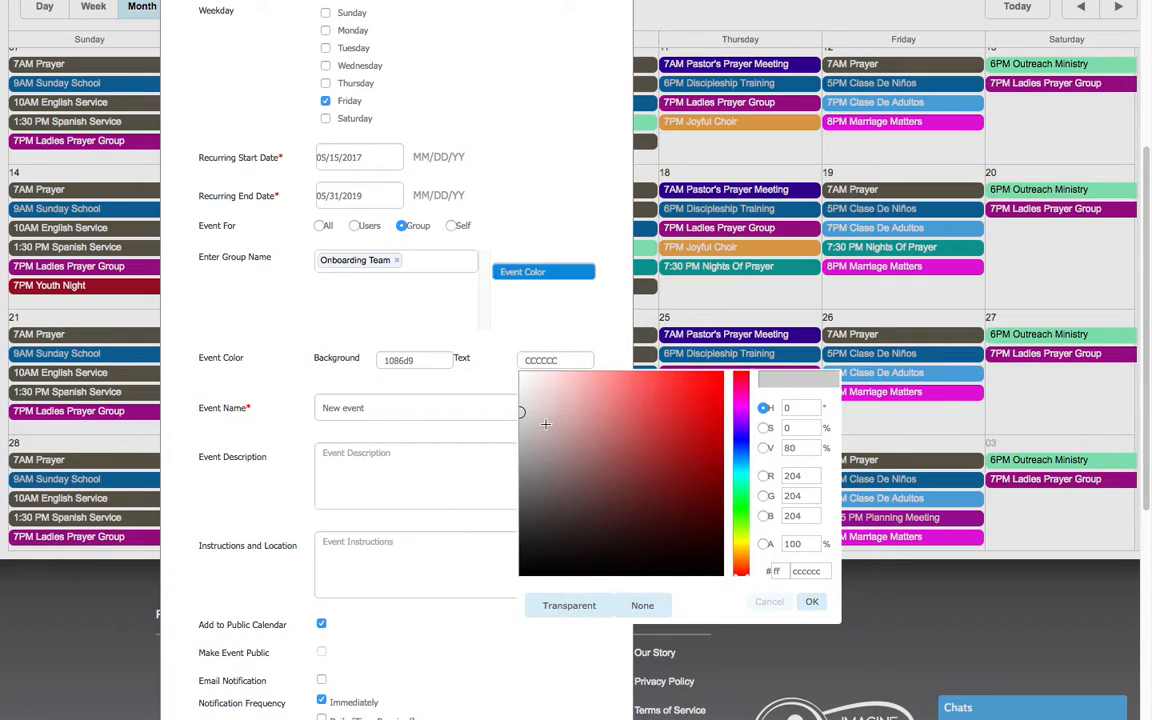
pyautogui.click(537, 379)
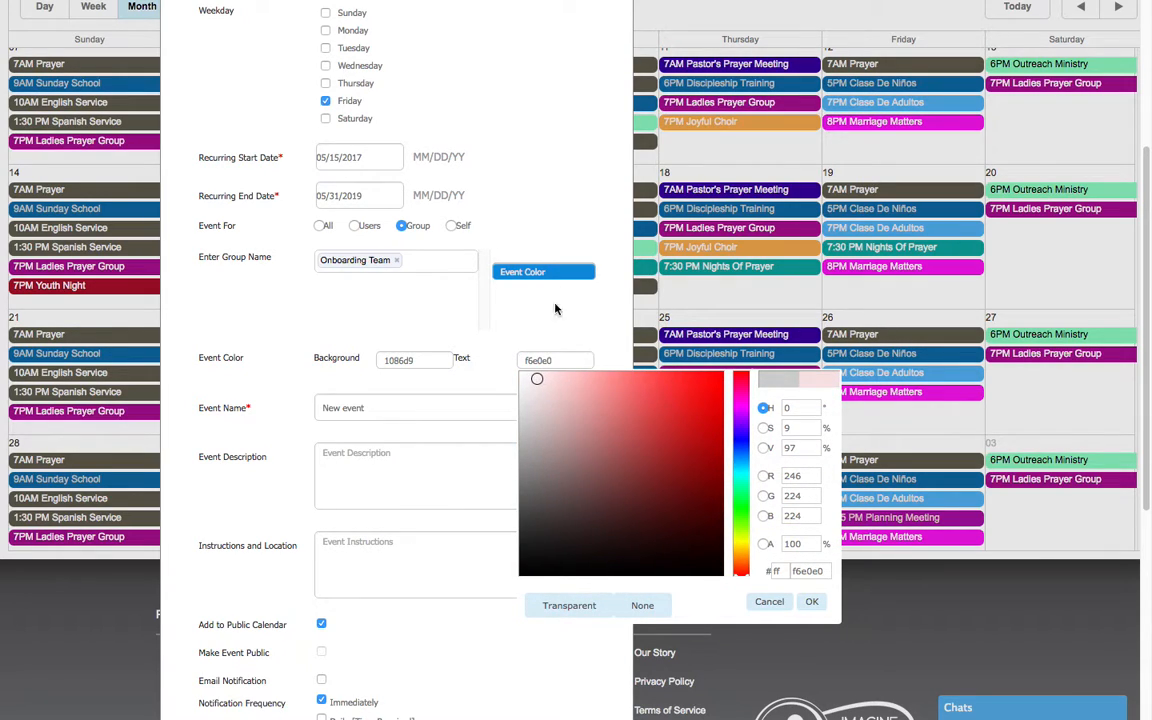
# - Confirm the f6e0e0 text color and enable email notification for the event
pyautogui.click(811, 602)
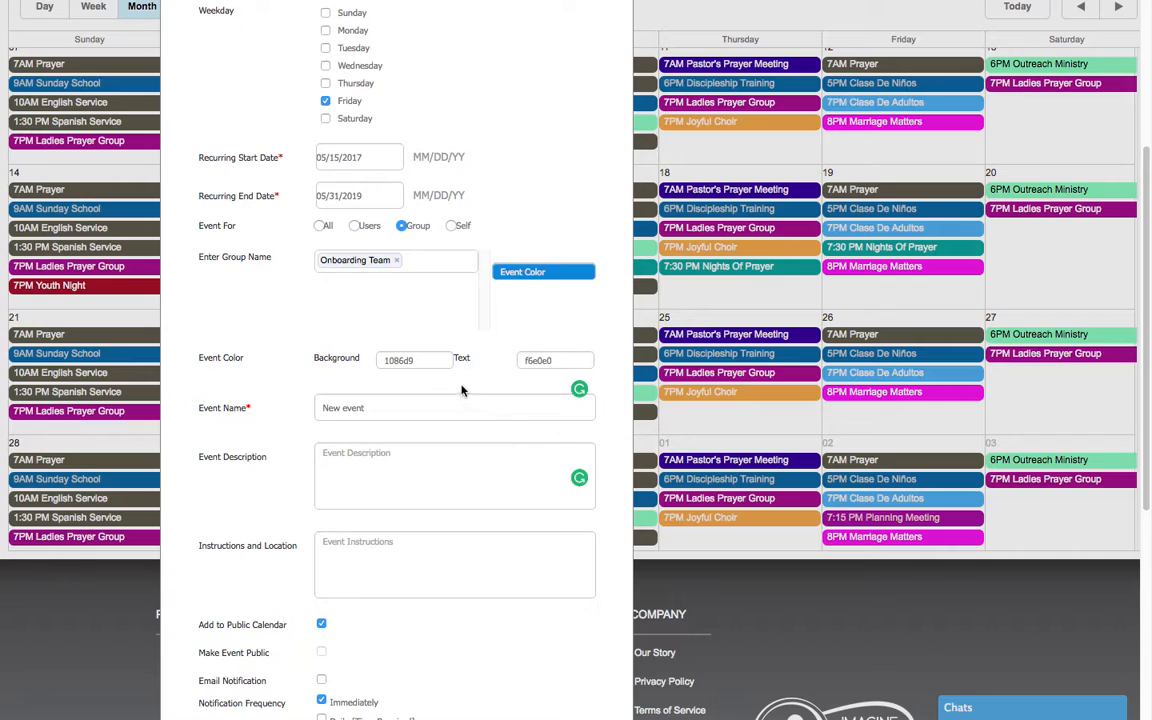
pyautogui.scroll(-3, 454, 451)
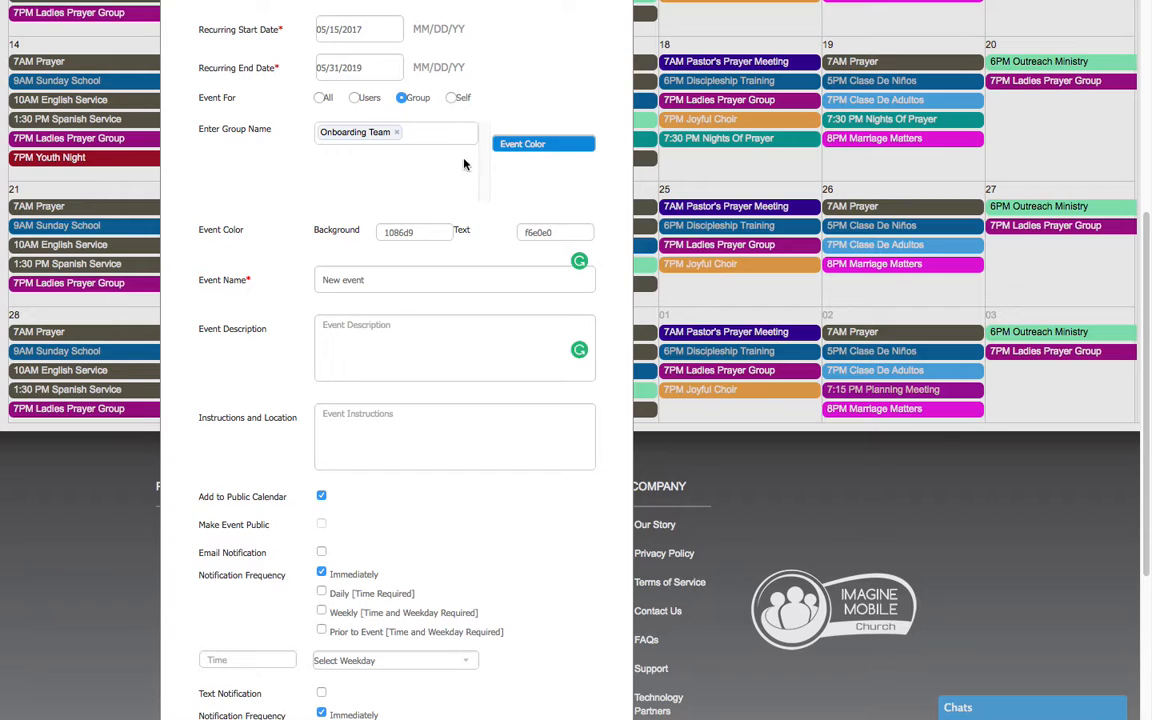
pyautogui.scroll(-5, 456, 190)
pyautogui.scroll(-2, 458, 183)
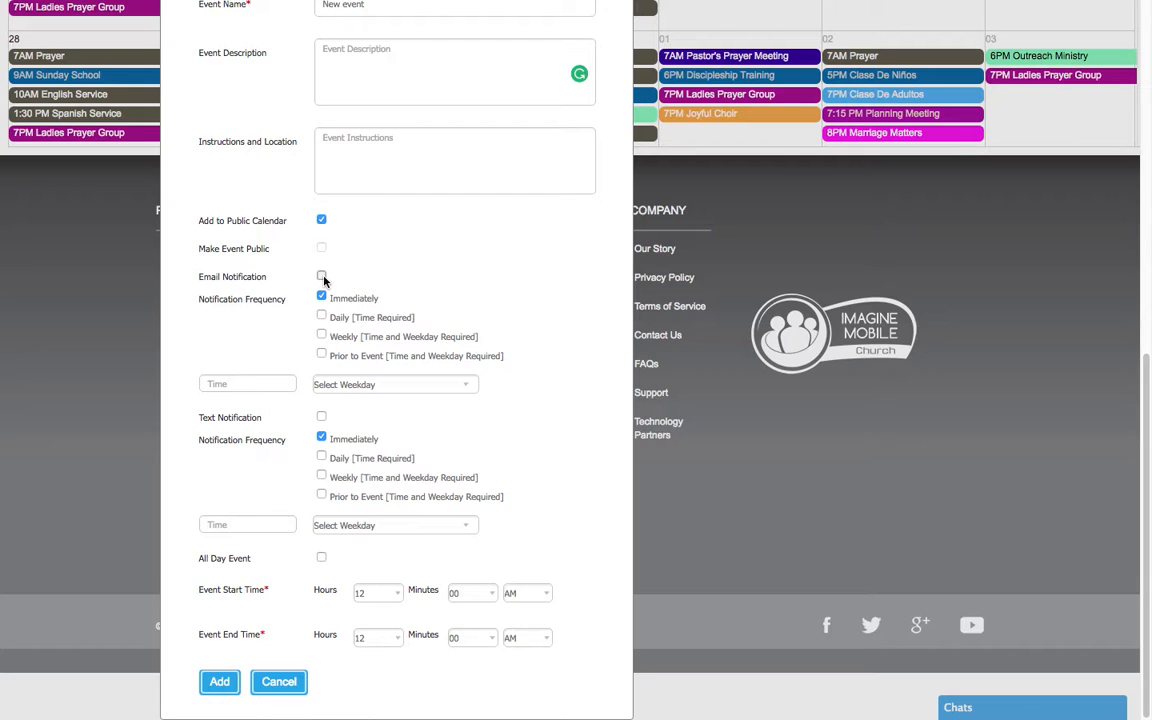
pyautogui.scroll(5, 360, 200)
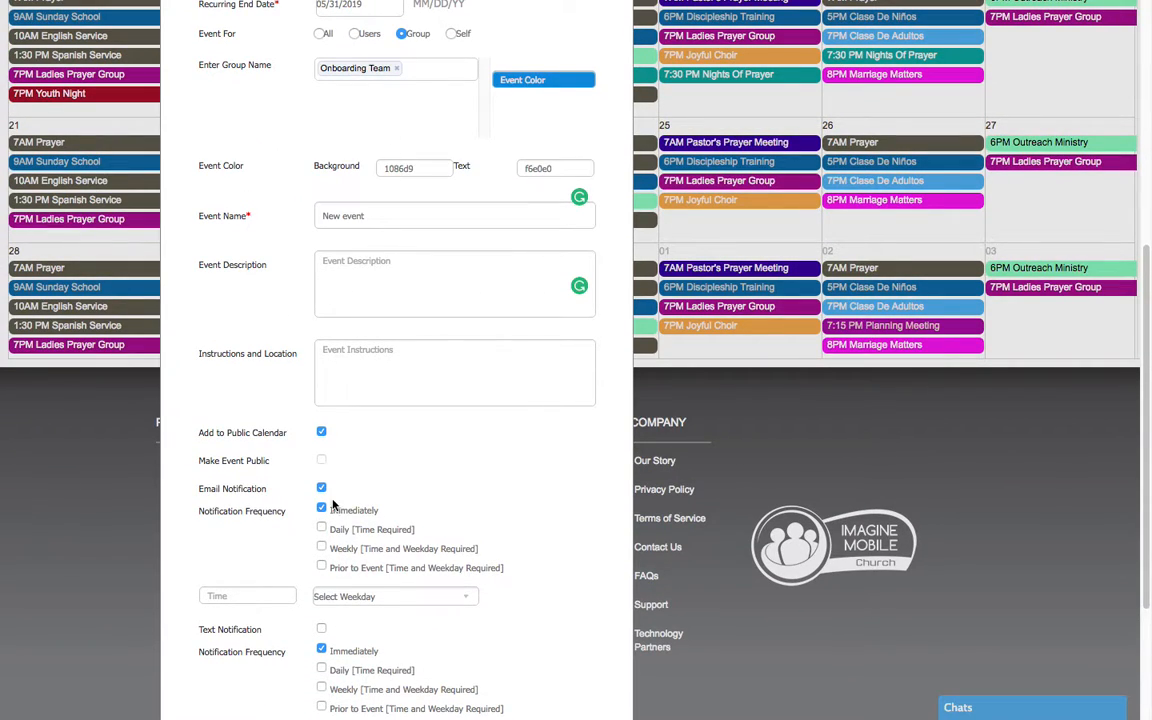
pyautogui.scroll(-3, 358, 503)
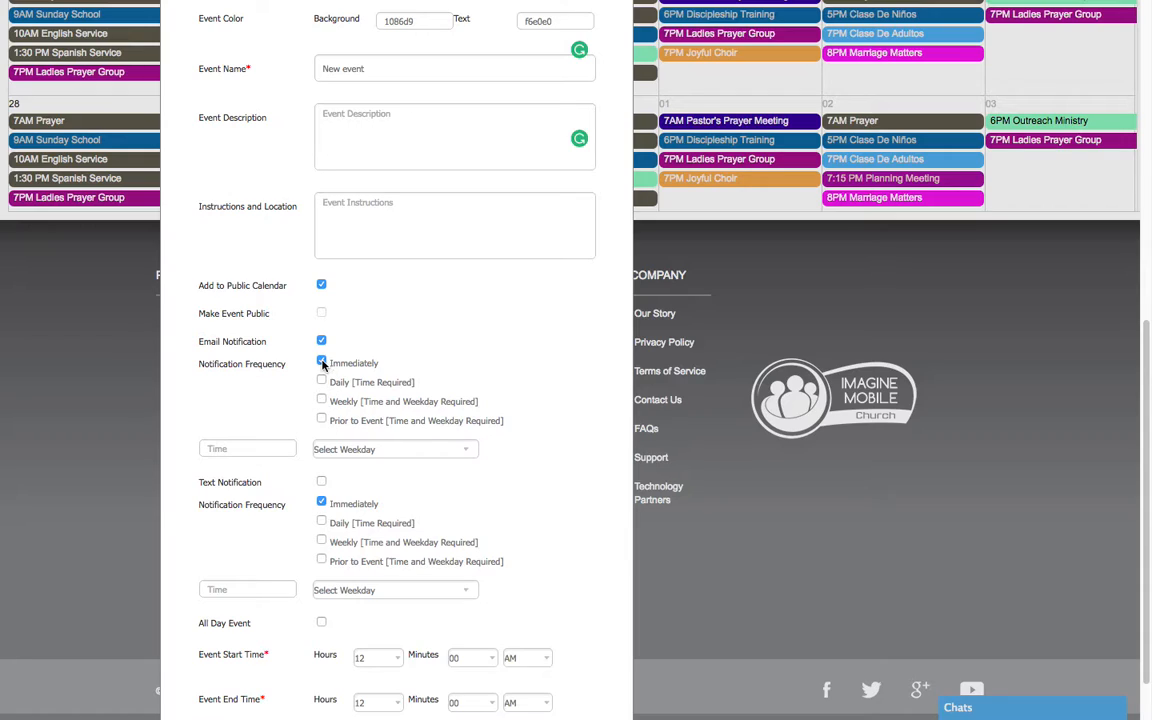
pyautogui.scroll(-1, 395, 510)
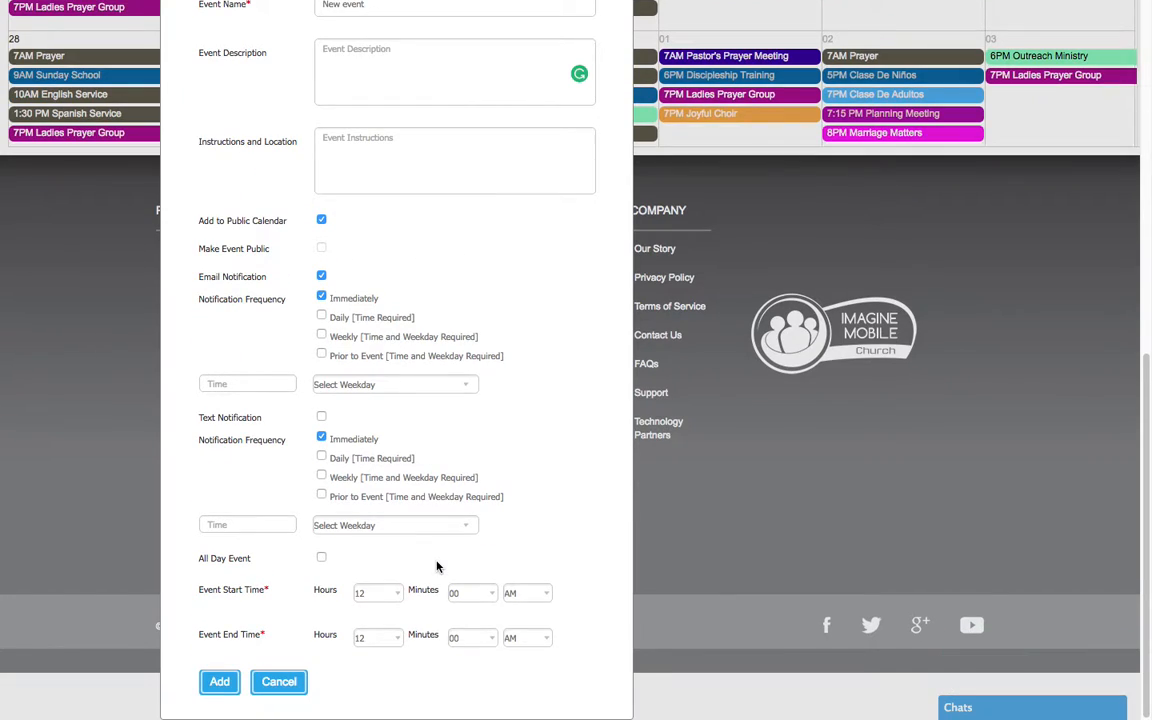
# - Replace the Immediately email notification frequency by trying the other options and choosing Prior to Event
pyautogui.click(321, 297)
pyautogui.click(321, 316)
pyautogui.click(321, 335)
pyautogui.click(321, 317)
pyautogui.click(321, 335)
# - Set the email notification time to 09:30 AM and its weekday to Tuesday
pyautogui.click(225, 384)
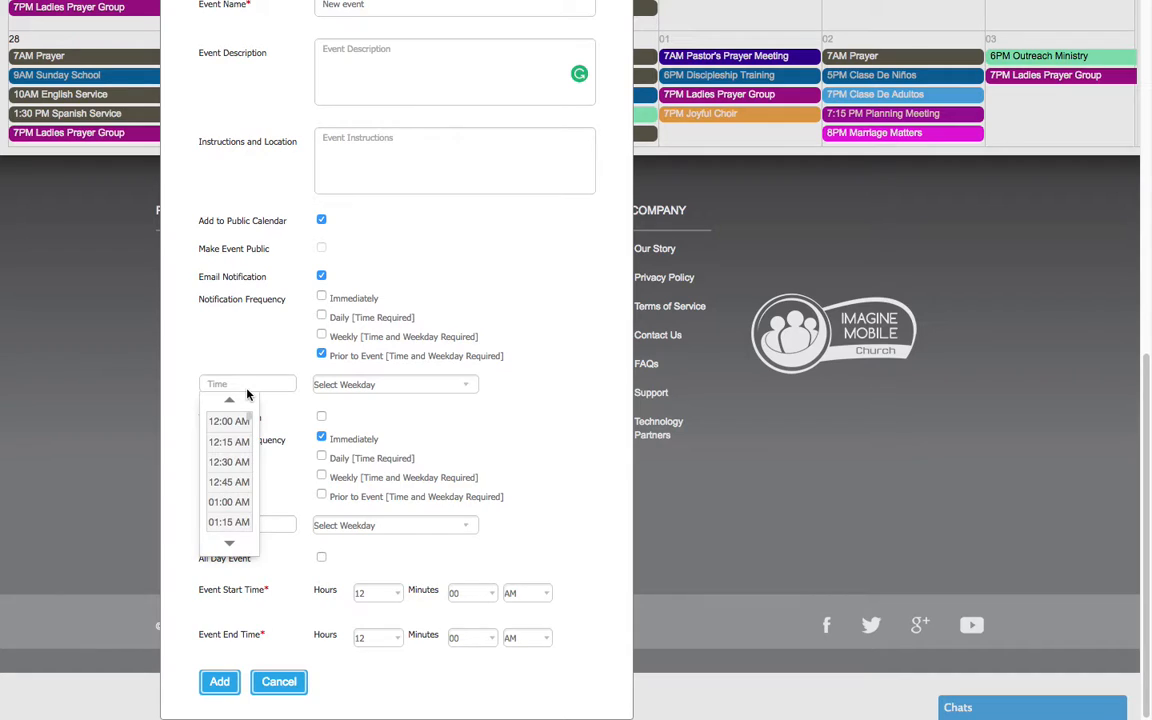
pyautogui.scroll(-6, 230, 470)
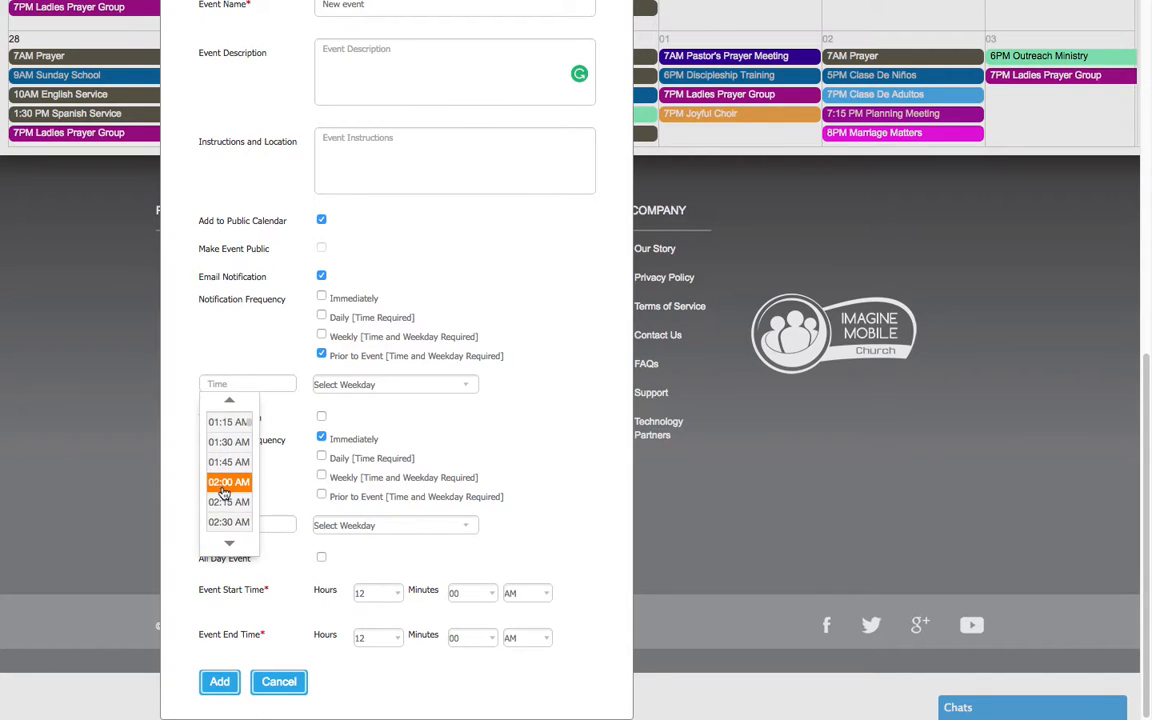
pyautogui.scroll(-4, 222, 496)
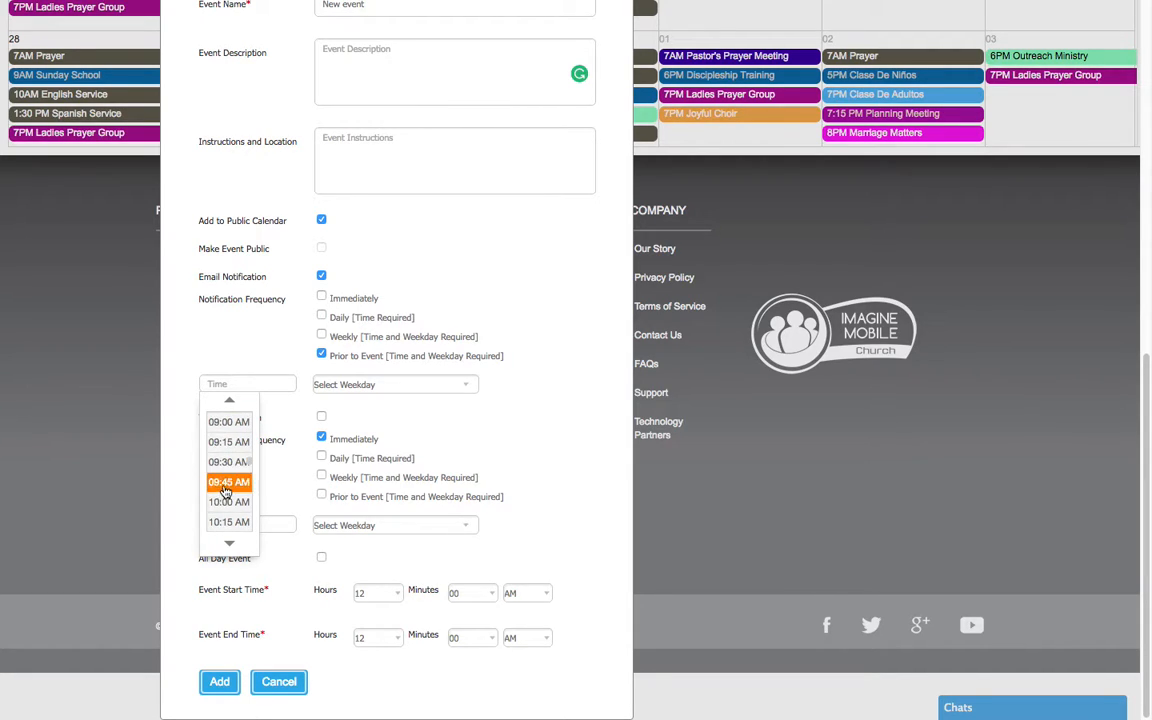
pyautogui.click(232, 464)
pyautogui.click(348, 391)
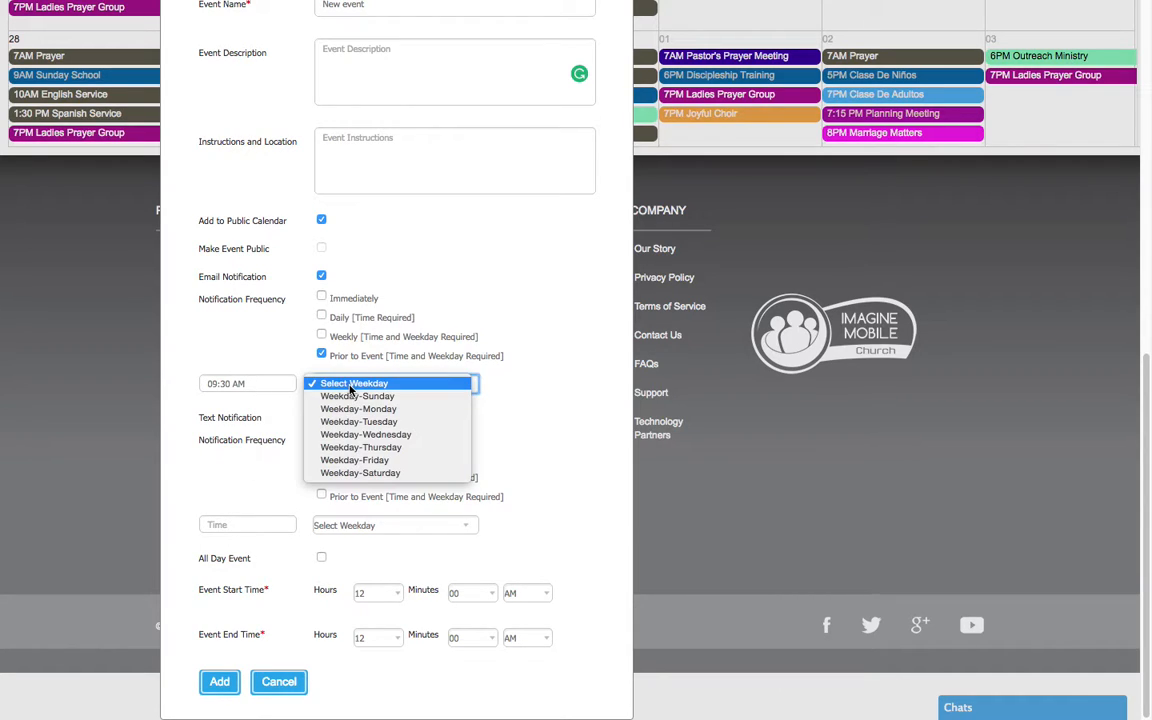
pyautogui.click(352, 424)
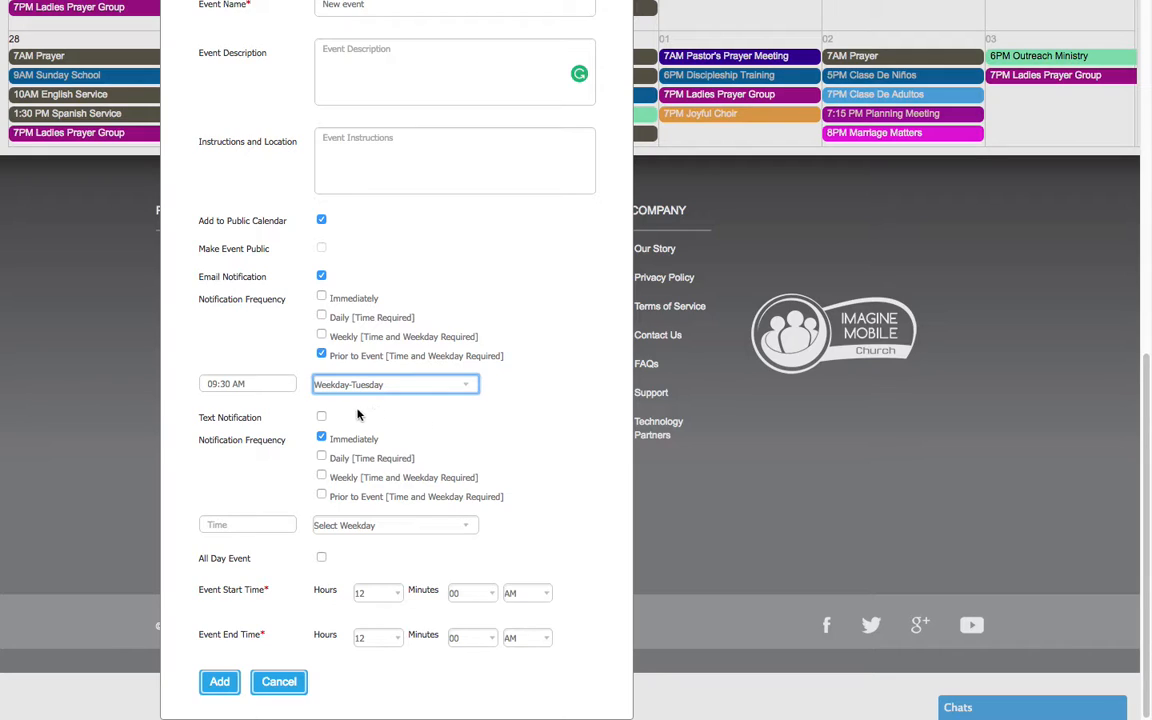
# - Set the email notification frequency back to Immediately and enable text notification, keeping both notification types on
pyautogui.click(322, 418)
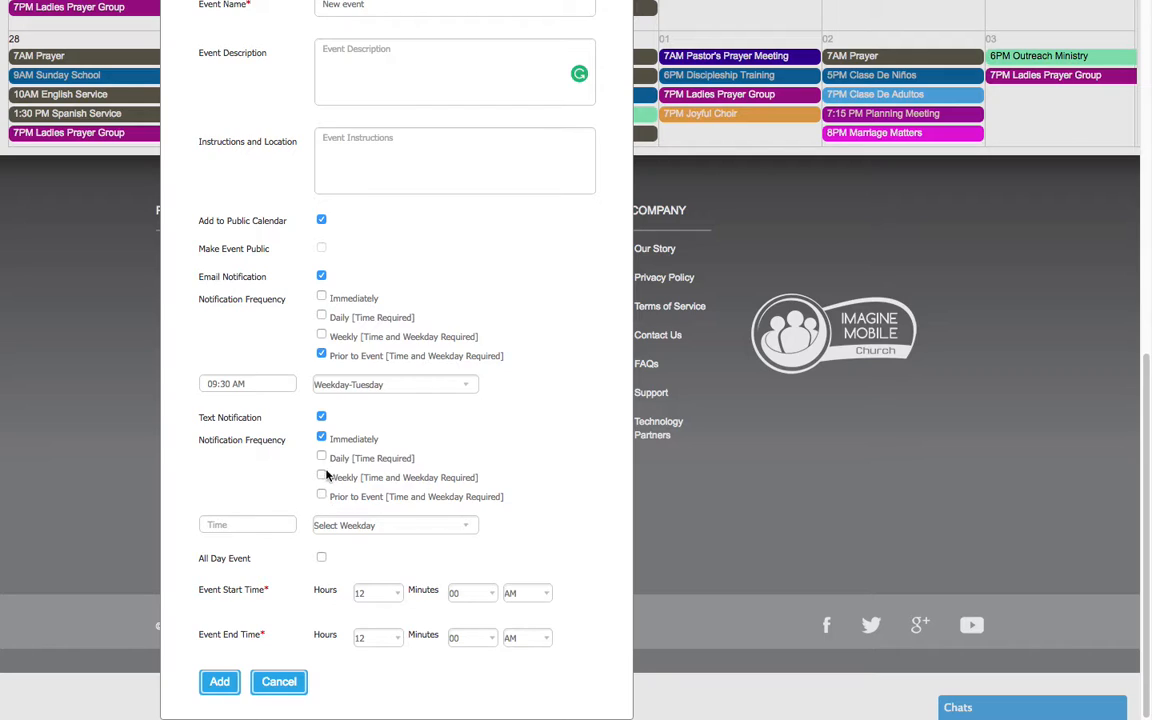
pyautogui.click(321, 438)
pyautogui.click(322, 418)
pyautogui.click(321, 276)
pyautogui.click(321, 355)
pyautogui.click(322, 277)
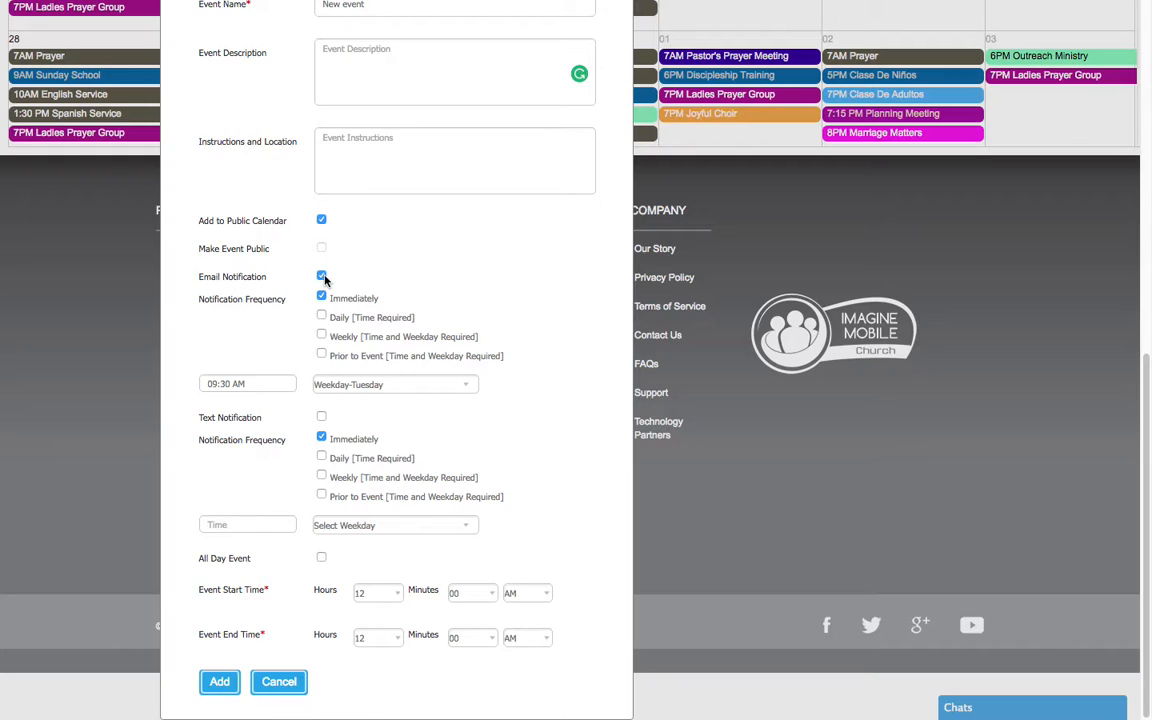
pyautogui.click(321, 416)
# - Set the event start hour to 05 and the end hour to 09
pyautogui.click(378, 597)
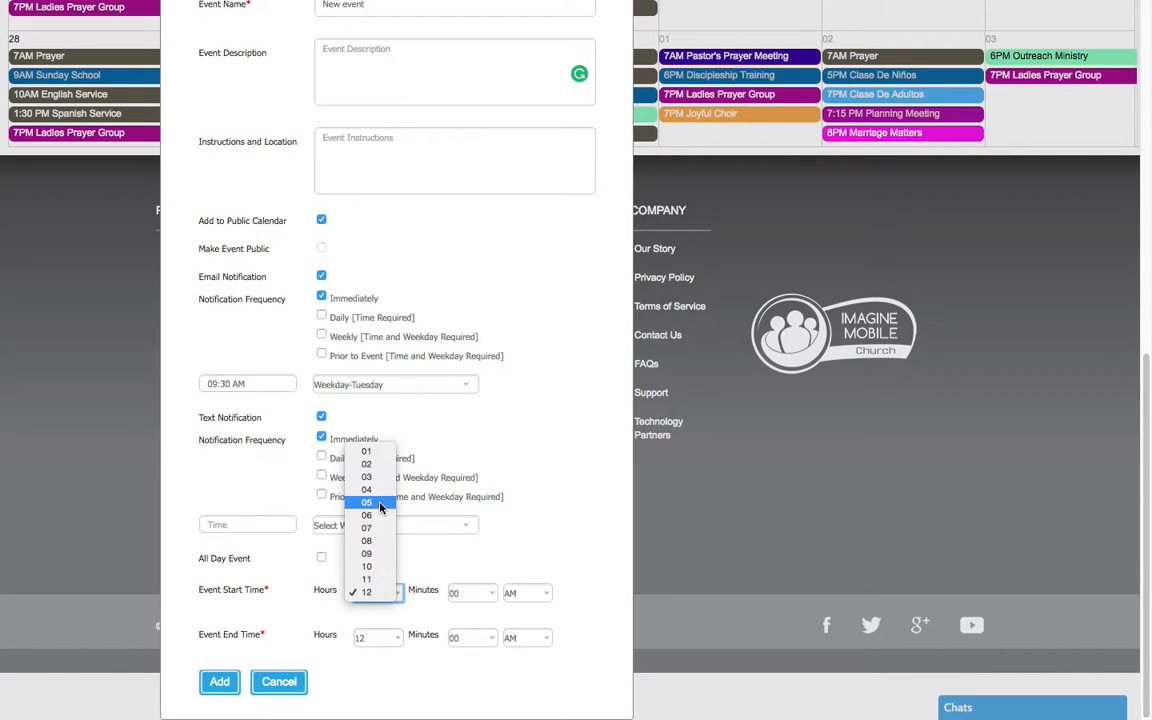
pyautogui.click(380, 570)
pyautogui.press('5')
pyautogui.click(378, 638)
pyautogui.click(336, 547)
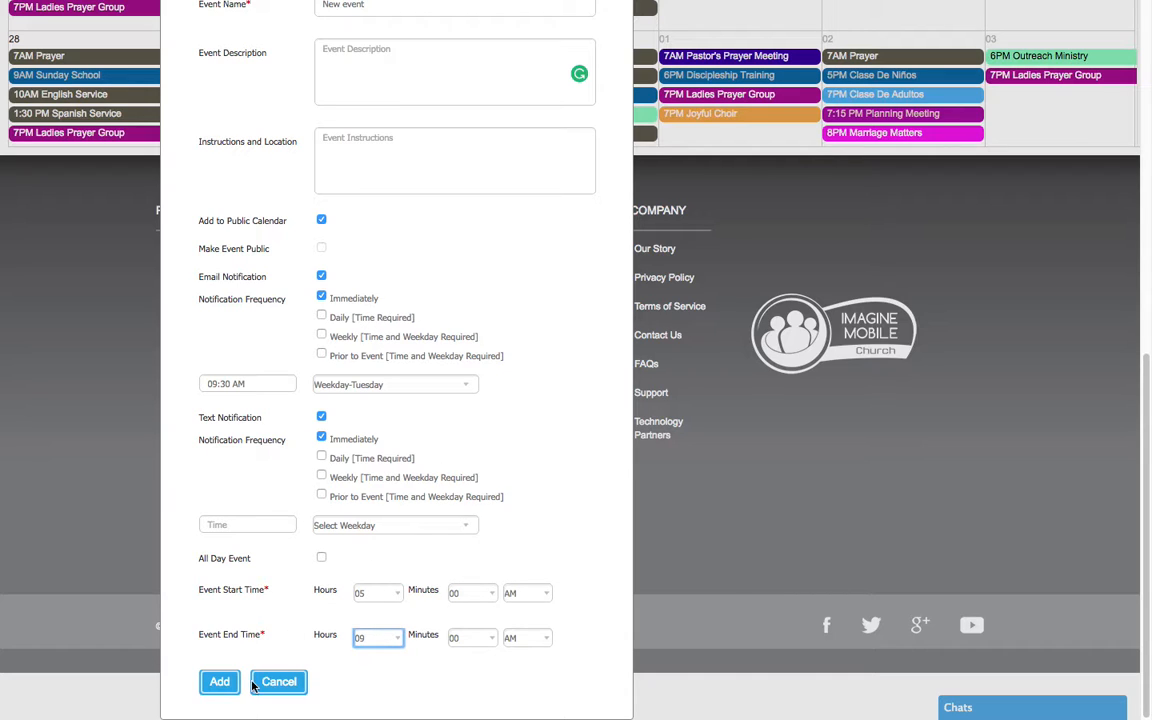
# - Change the event nature to Normal
pyautogui.scroll(10, 288, 625)
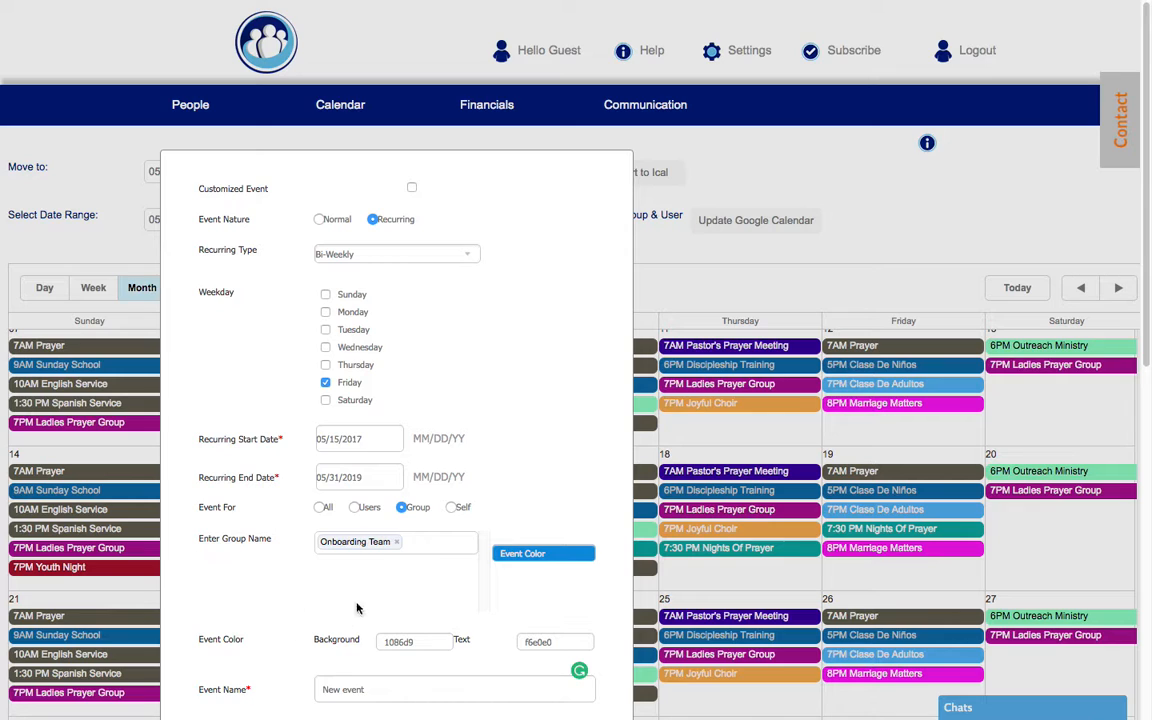
pyautogui.click(319, 219)
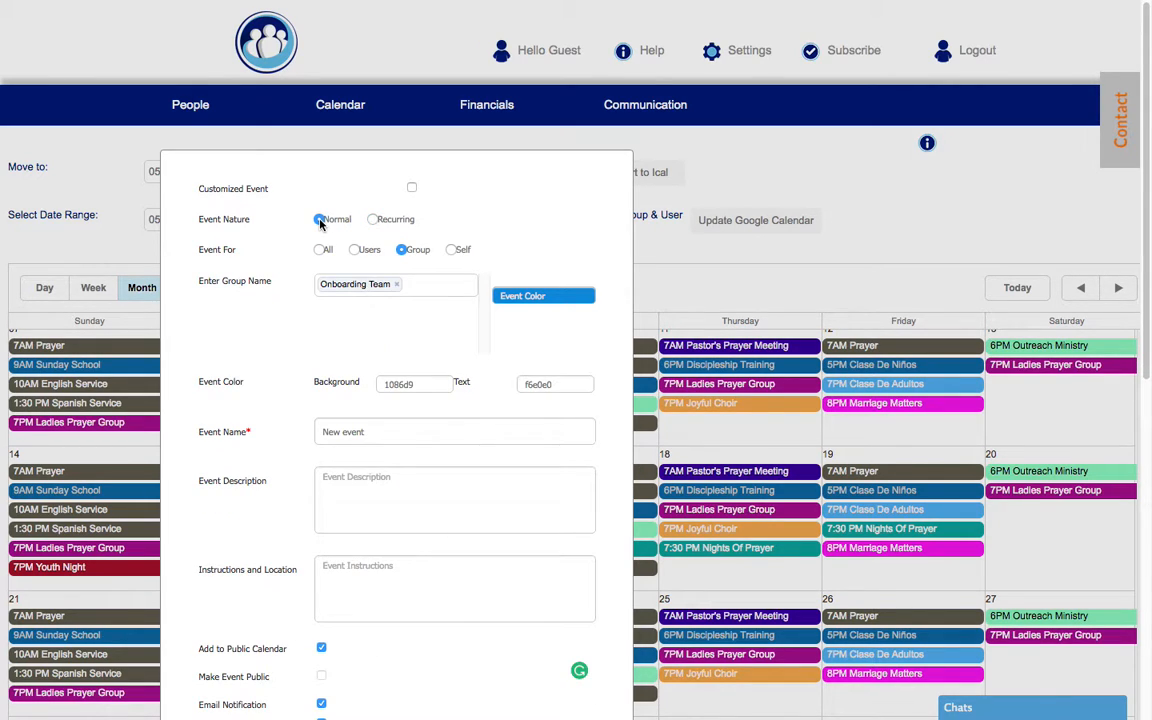
# - Set both the event start date and end date to 05/18/2017
pyautogui.scroll(-3, 419, 524)
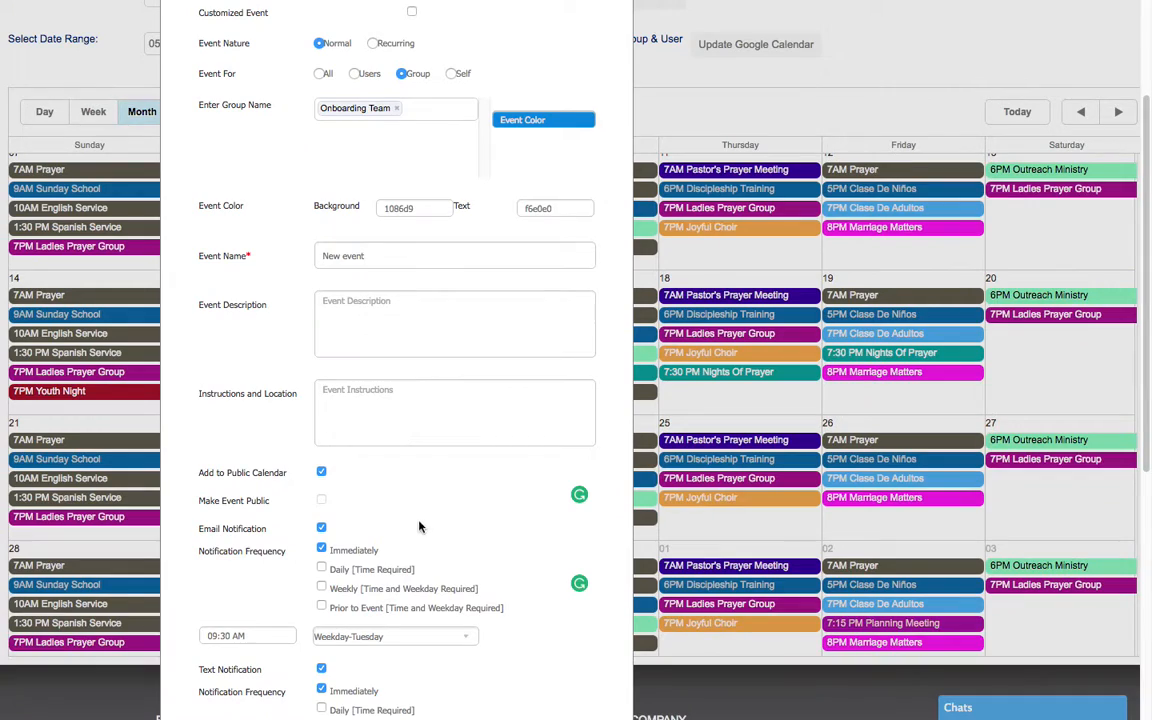
pyautogui.scroll(-8, 378, 484)
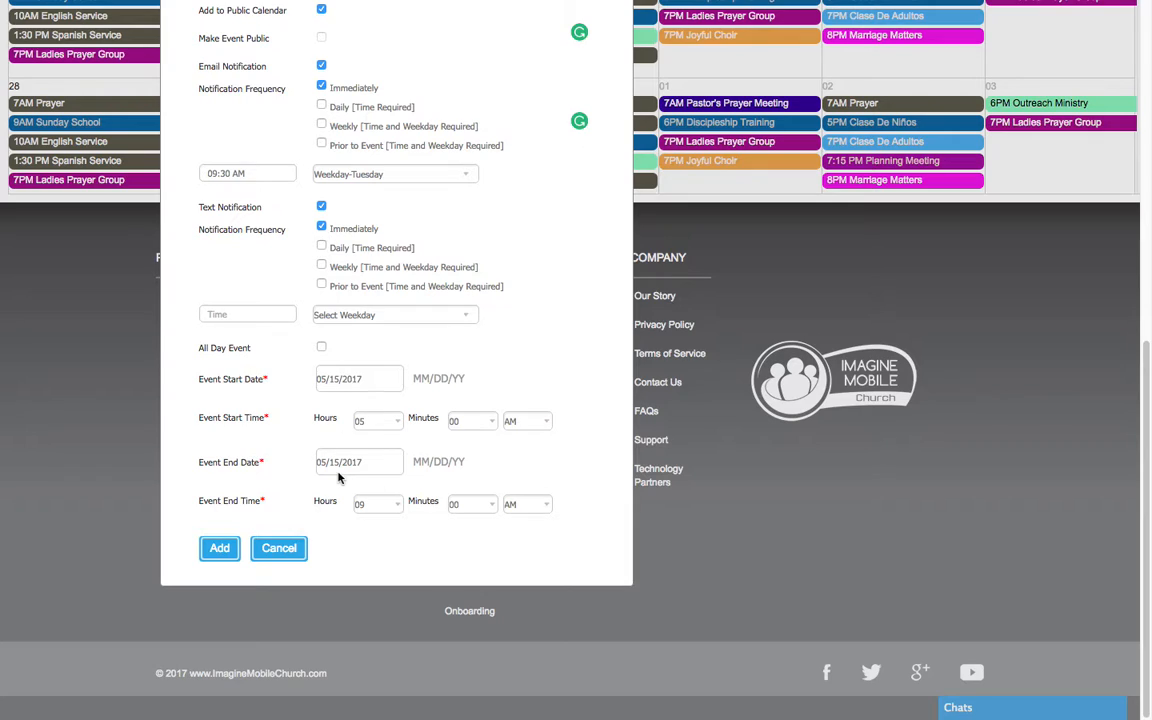
pyautogui.click(337, 382)
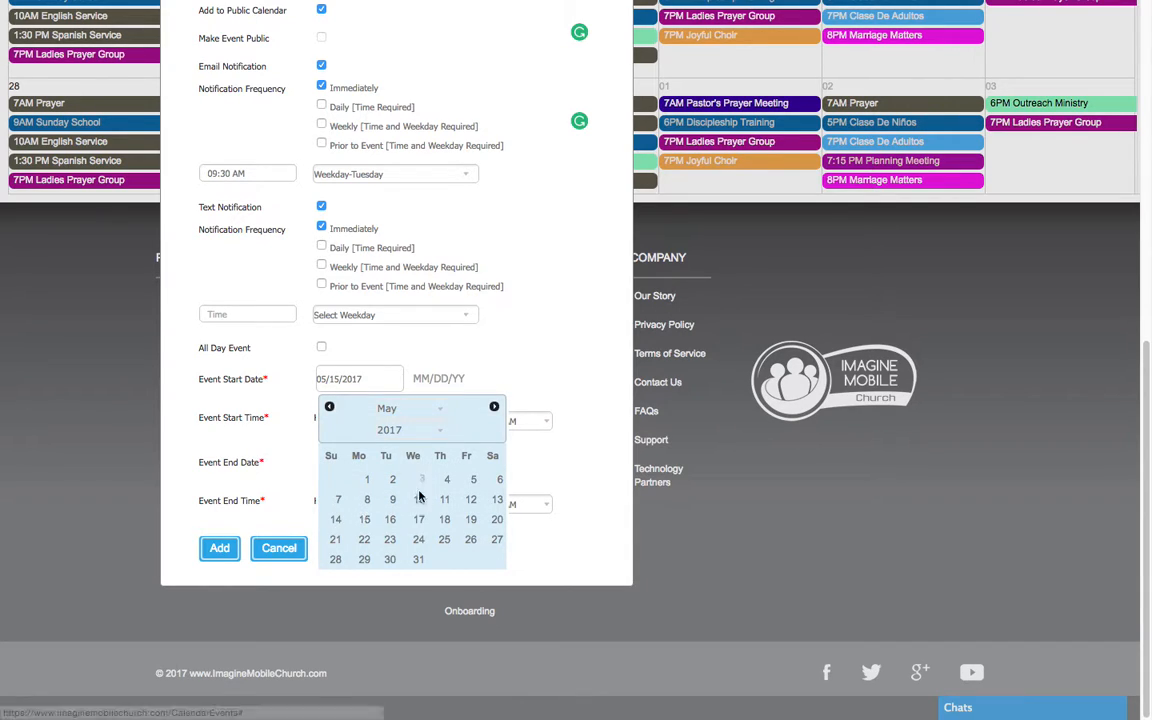
pyautogui.click(444, 520)
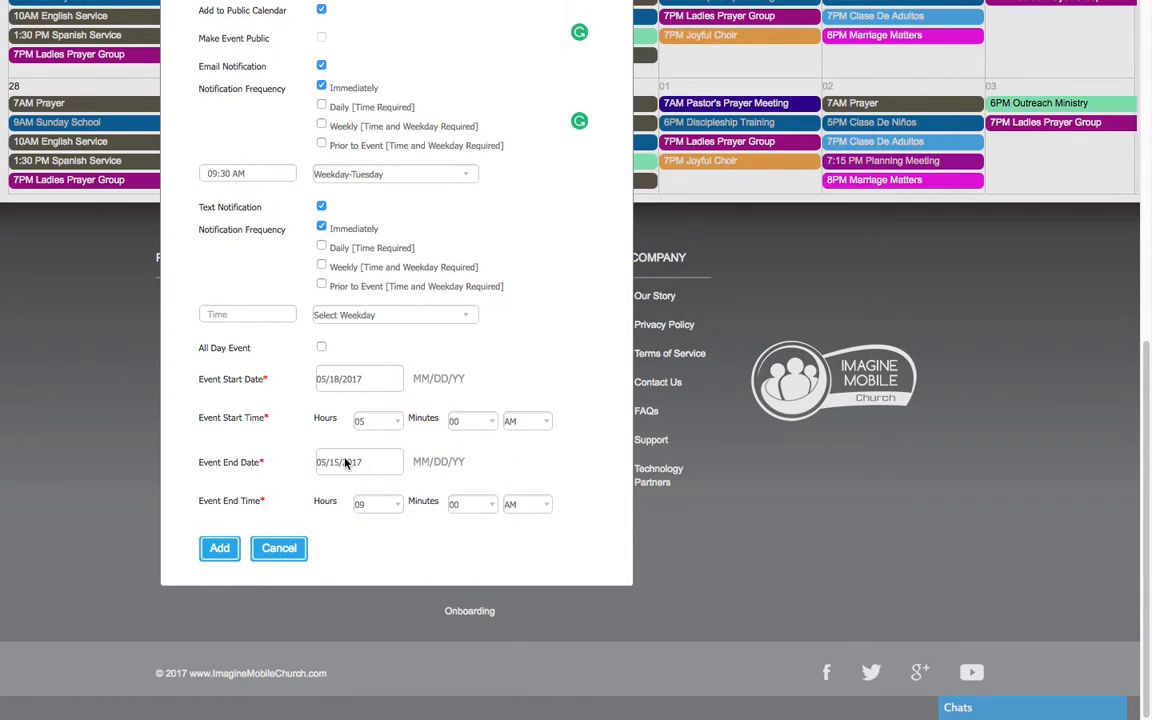
pyautogui.click(398, 463)
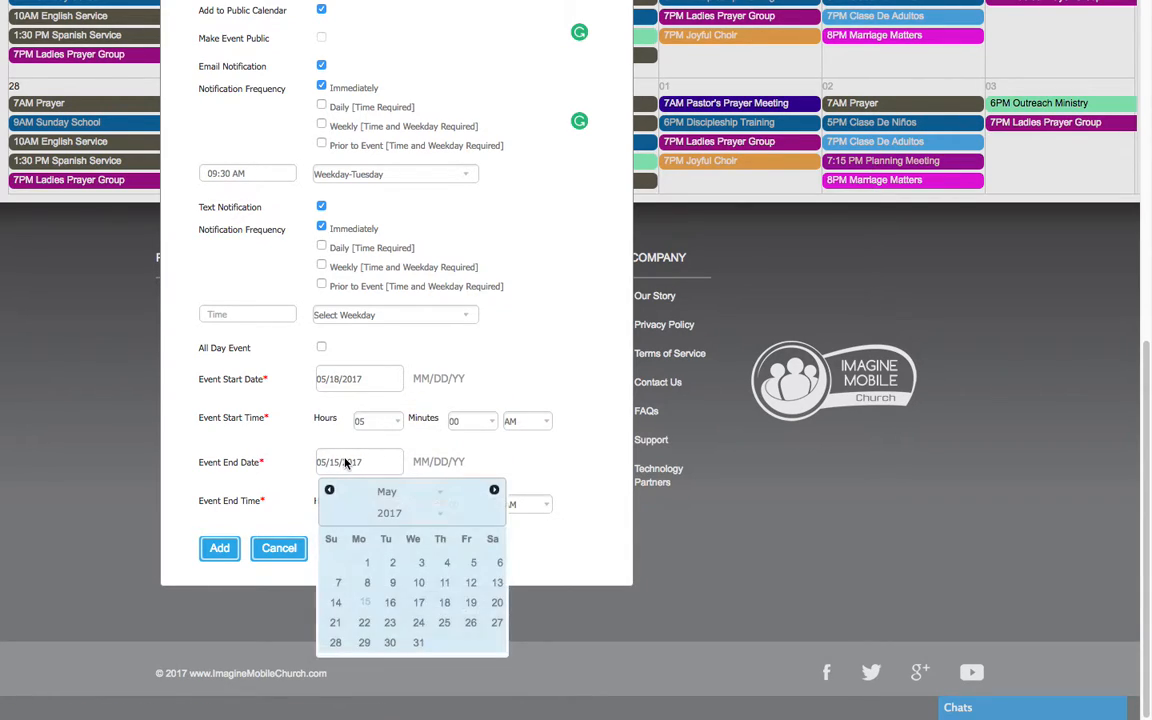
pyautogui.click(446, 604)
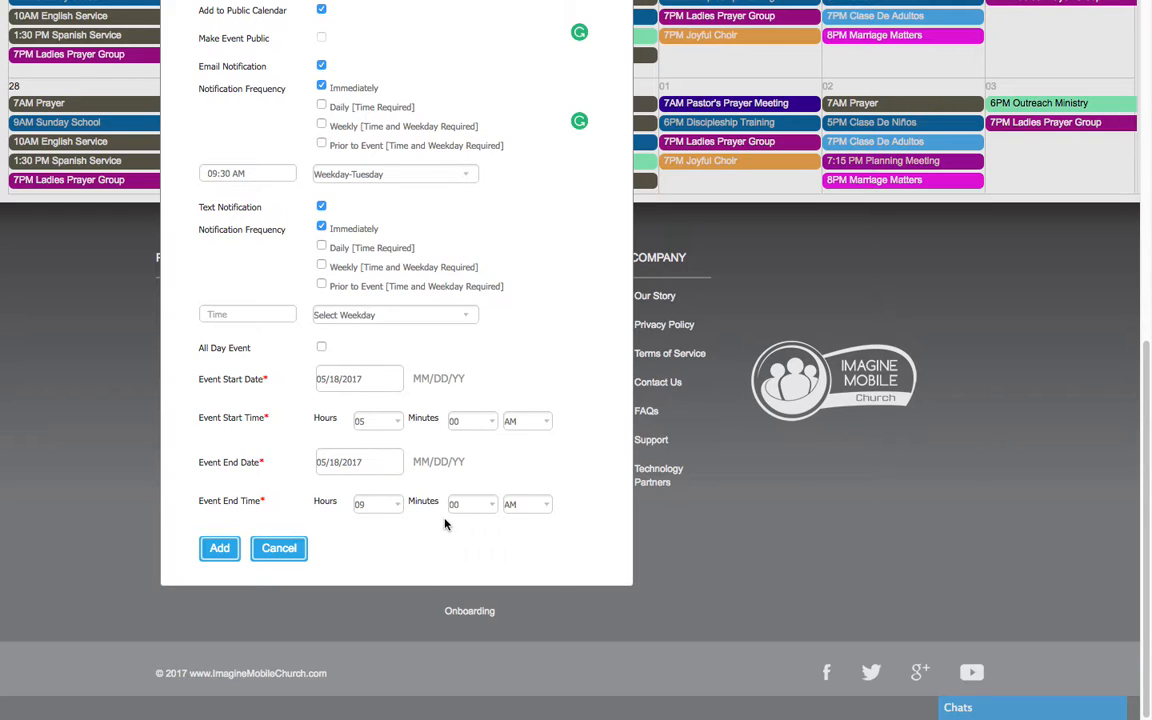
# - Make the event customized with participant invitations, volunteer tracking, event check-in, attendance and child check-in, but without Manage Check-in and Checkout
pyautogui.scroll(10, 432, 505)
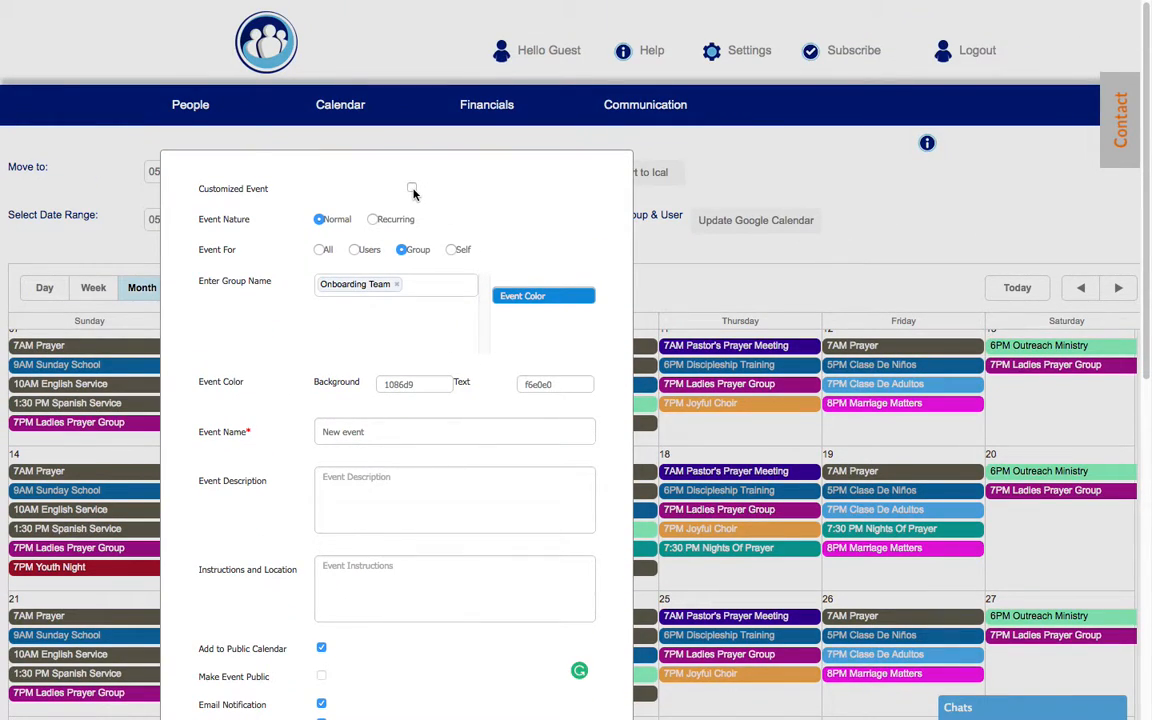
pyautogui.click(412, 189)
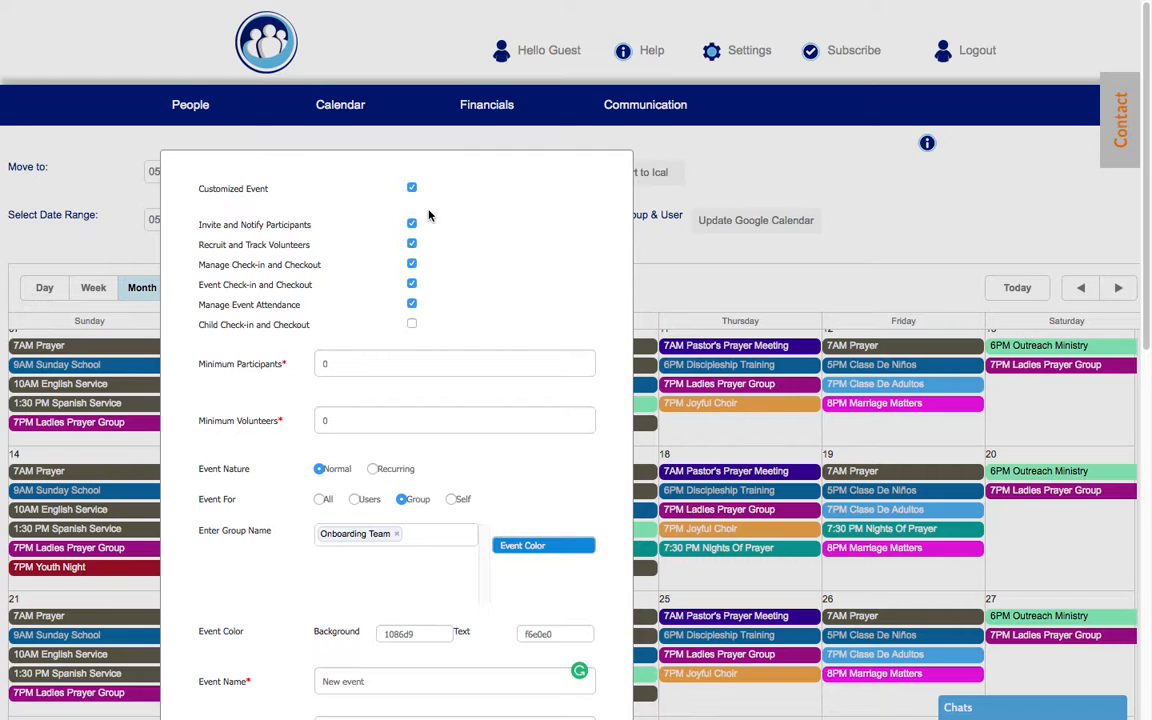
pyautogui.click(412, 304)
pyautogui.click(412, 264)
pyautogui.click(412, 284)
pyautogui.click(412, 244)
pyautogui.click(412, 224)
pyautogui.click(413, 226)
pyautogui.click(411, 245)
pyautogui.click(411, 264)
pyautogui.click(411, 284)
pyautogui.click(412, 326)
# - Direct the event to All instead of the Onboarding Team group
pyautogui.scroll(-1, 476, 371)
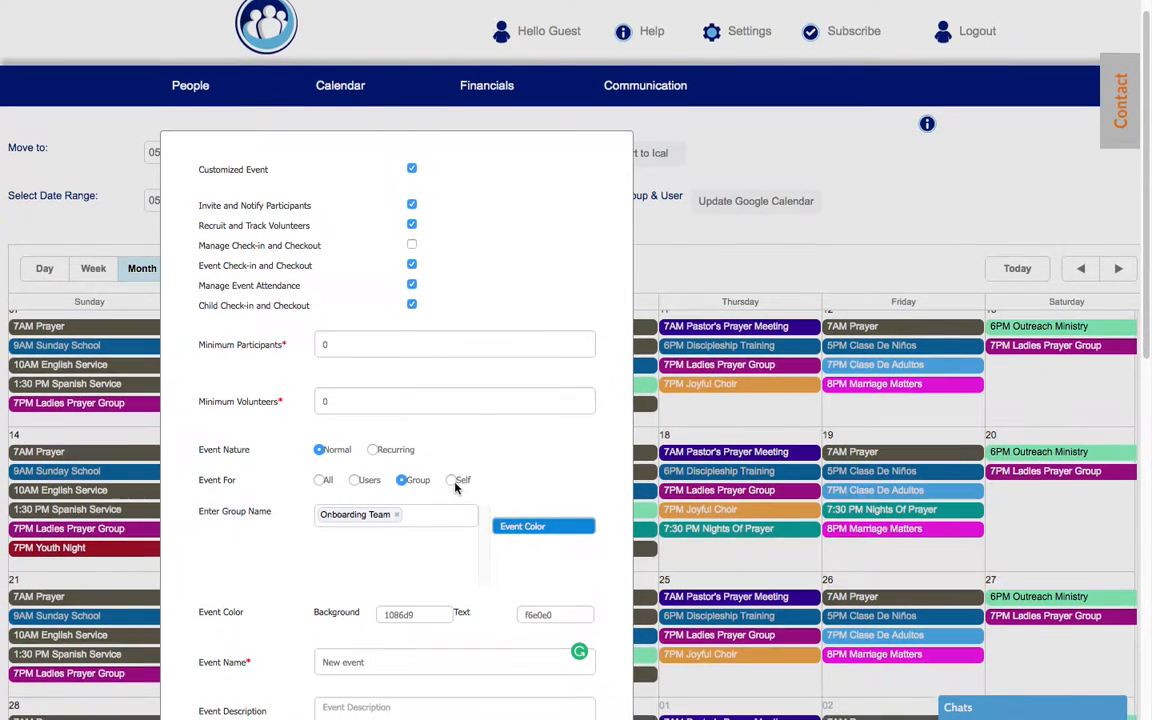
pyautogui.scroll(-3, 409, 440)
pyautogui.click(320, 389)
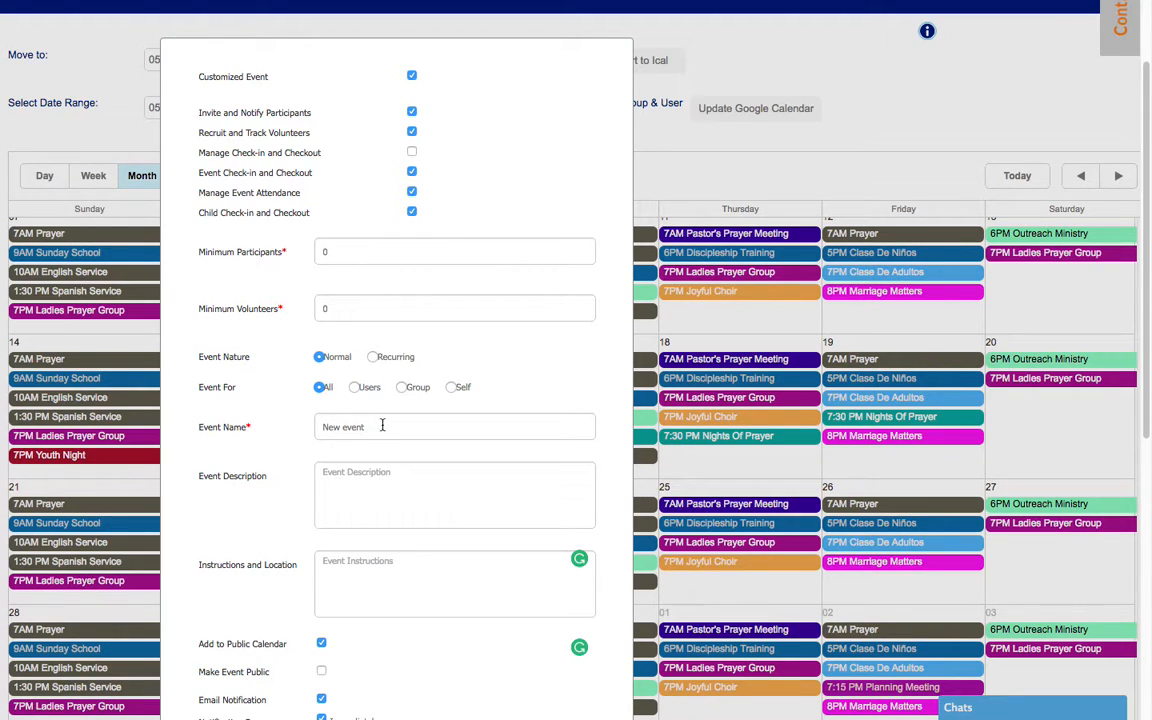
# - Make it an all-day event starting and ending on 05/15/2017, and add it to the calendar
pyautogui.scroll(-10, 404, 458)
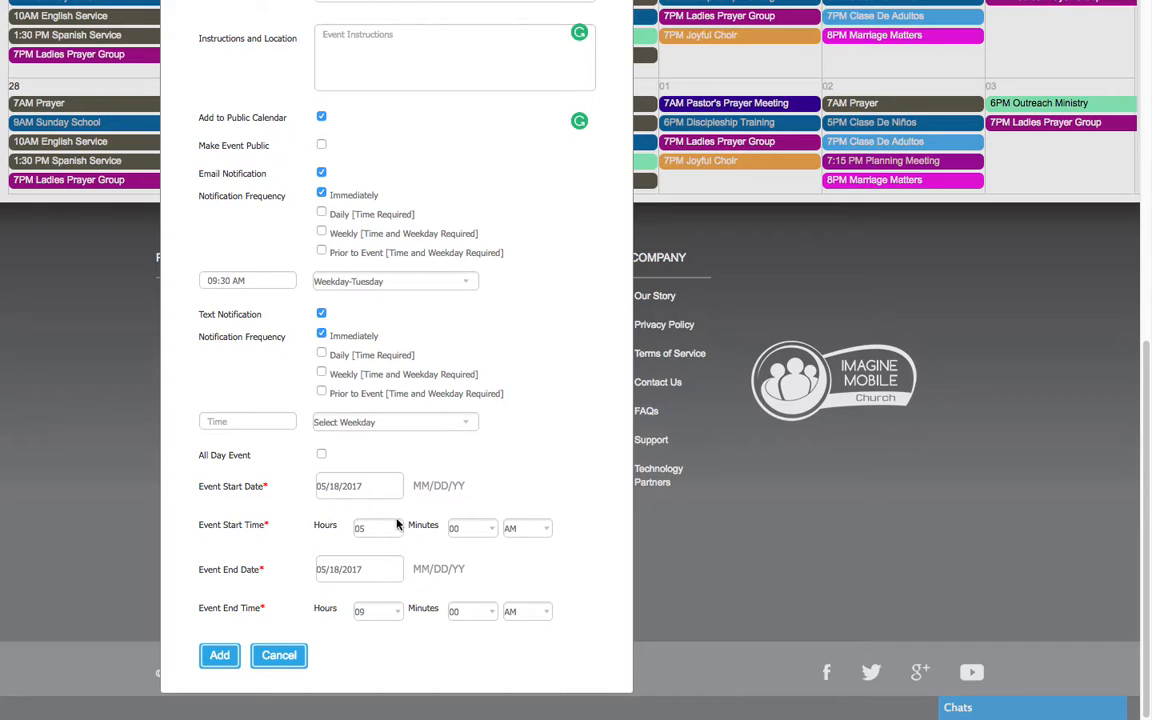
pyautogui.click(321, 455)
pyautogui.click(341, 489)
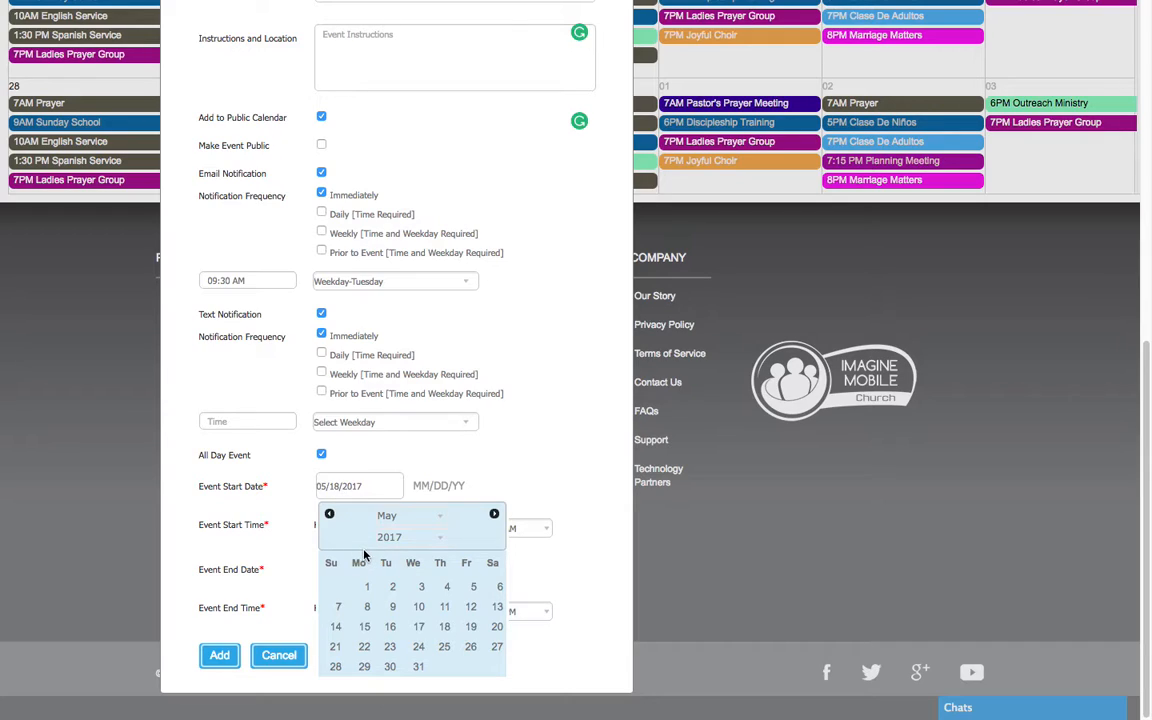
pyautogui.click(366, 628)
pyautogui.click(340, 578)
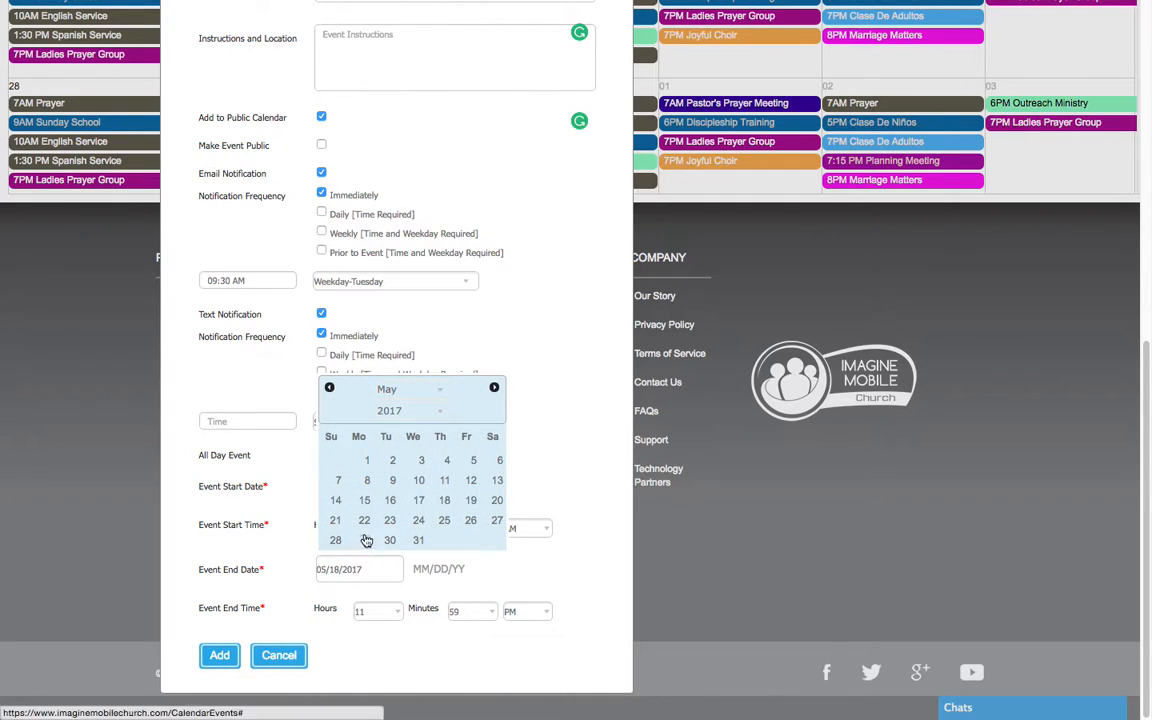
pyautogui.click(365, 502)
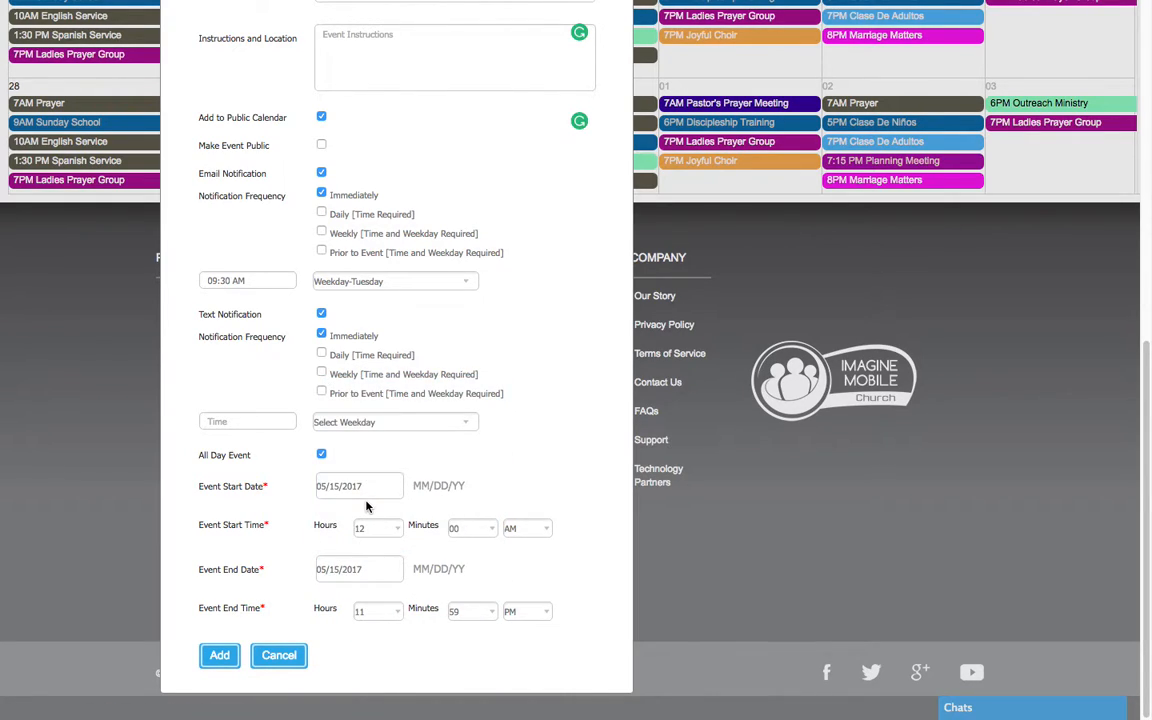
pyautogui.click(233, 657)
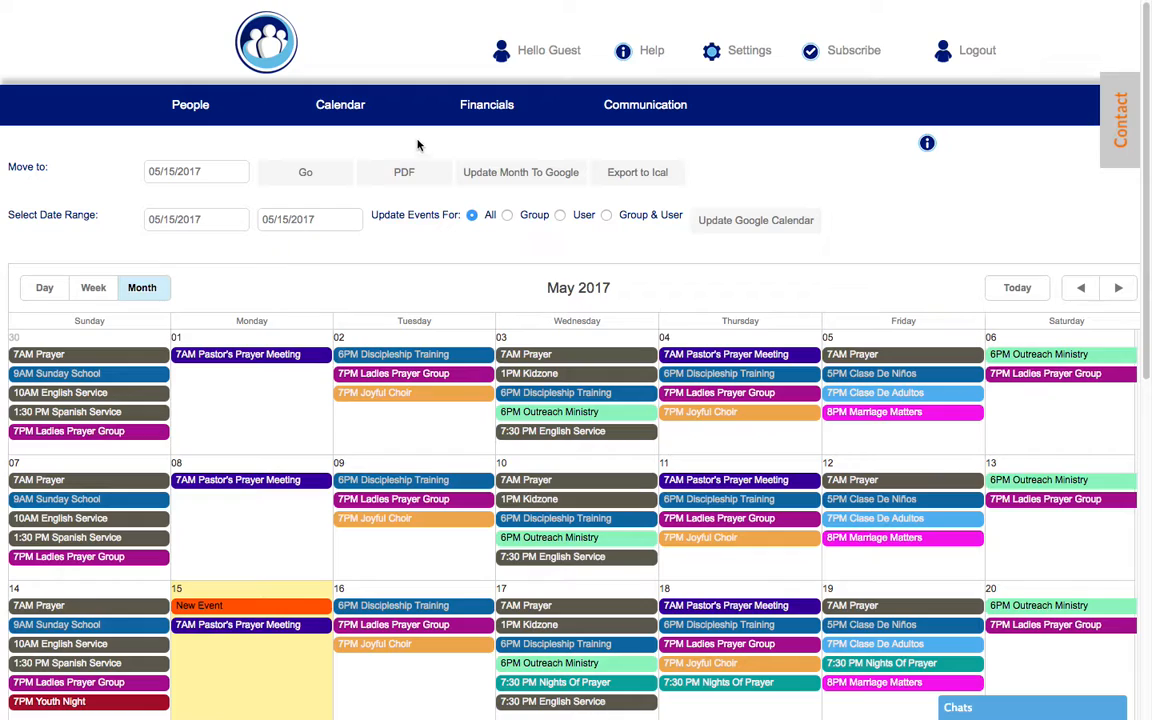
# - Go to Manage Events and open the invite and notify participants page for New Event
pyautogui.moveTo(337, 113)
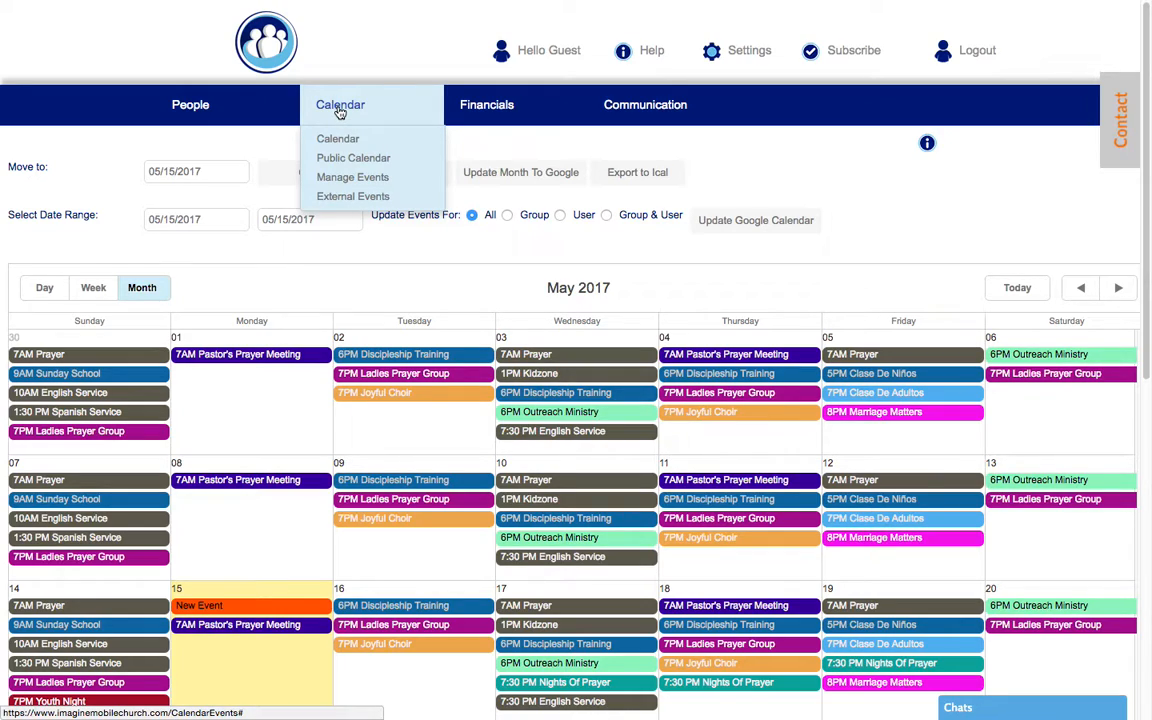
pyautogui.click(340, 177)
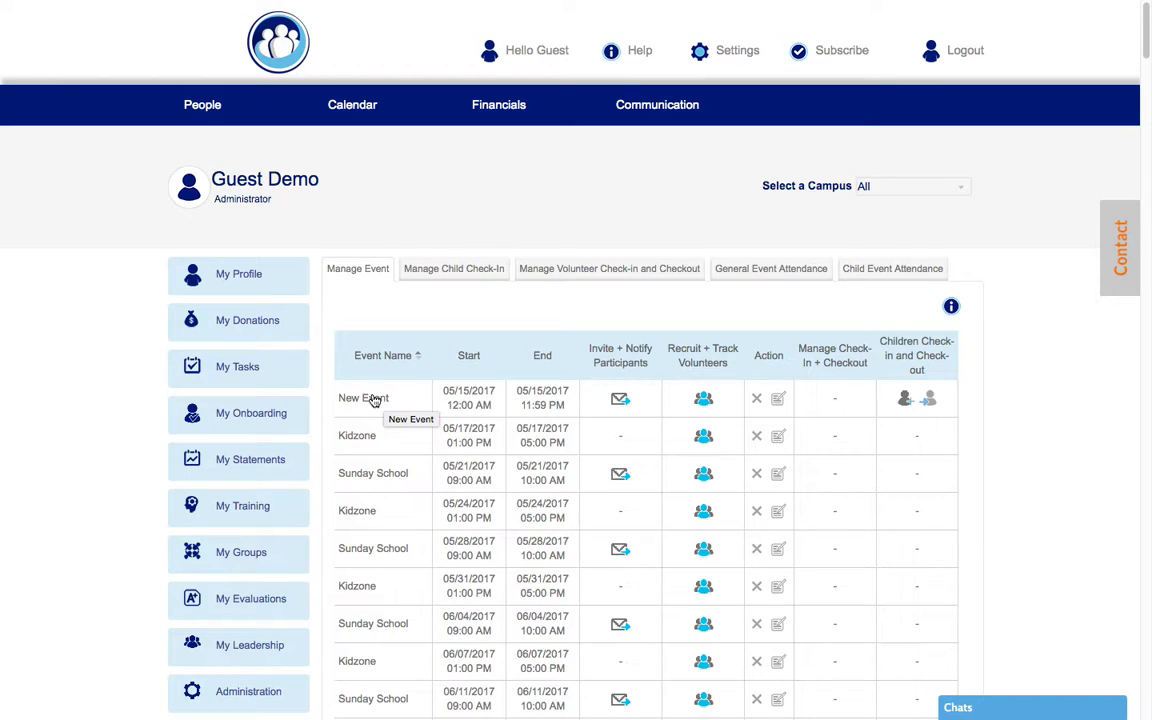
pyautogui.click(620, 400)
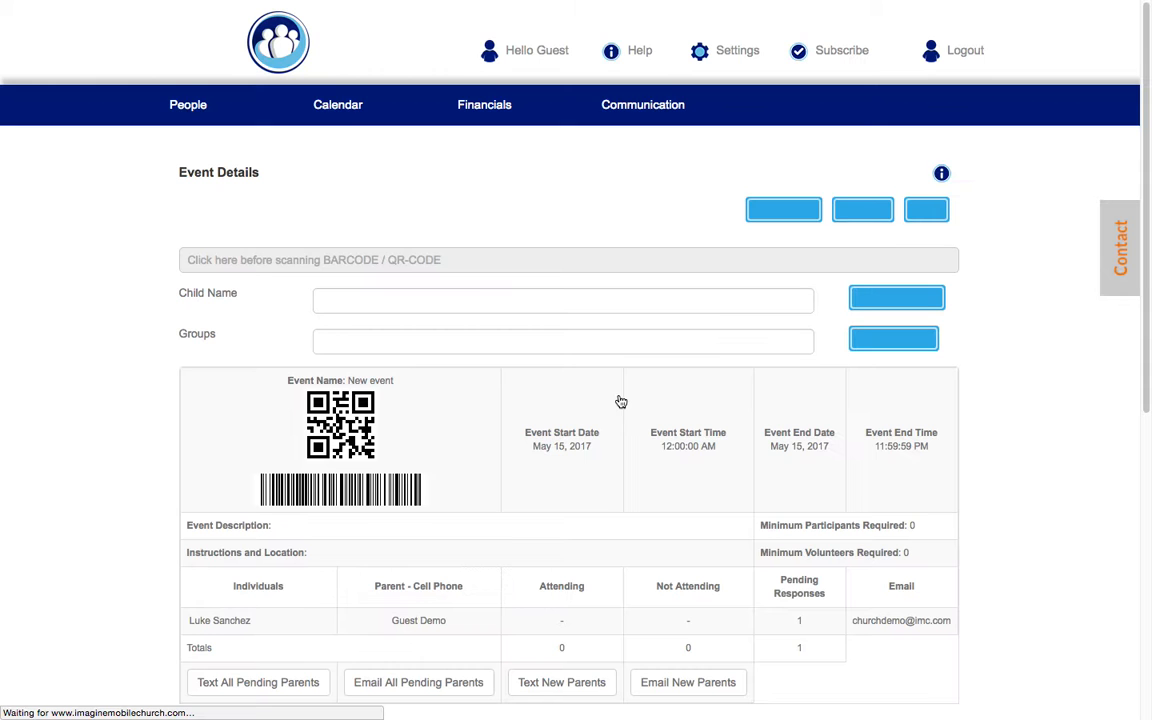
# - Add the Outreach Ministry group to New Event's participants alongside Onboarding Team, and update the event's groups
pyautogui.scroll(-2, 954, 530)
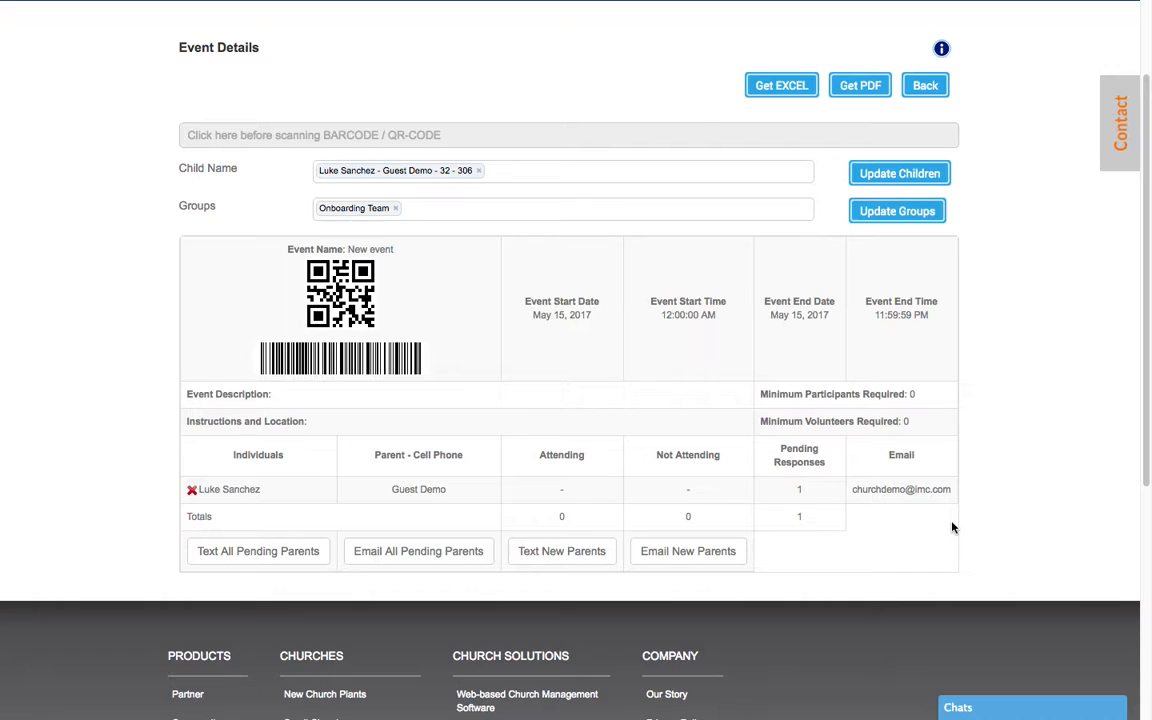
pyautogui.click(698, 209)
pyautogui.write('h')
pyautogui.press('Down')
pyautogui.press('Down')
pyautogui.press('Return')
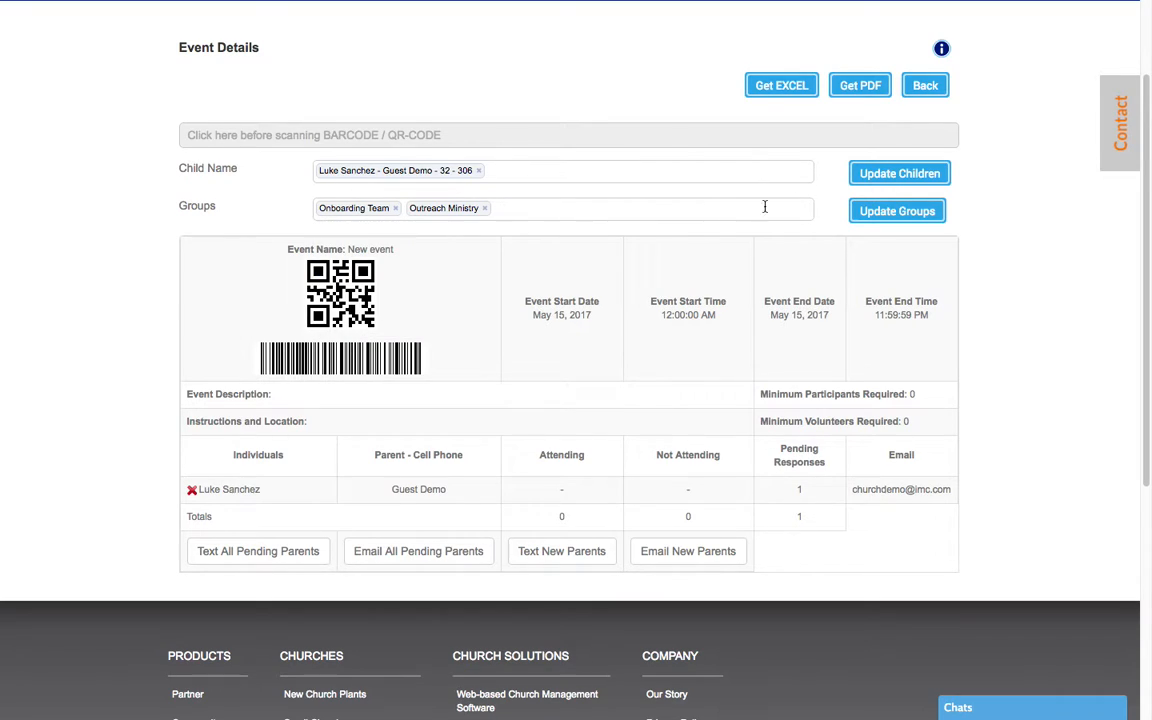
pyautogui.click(902, 213)
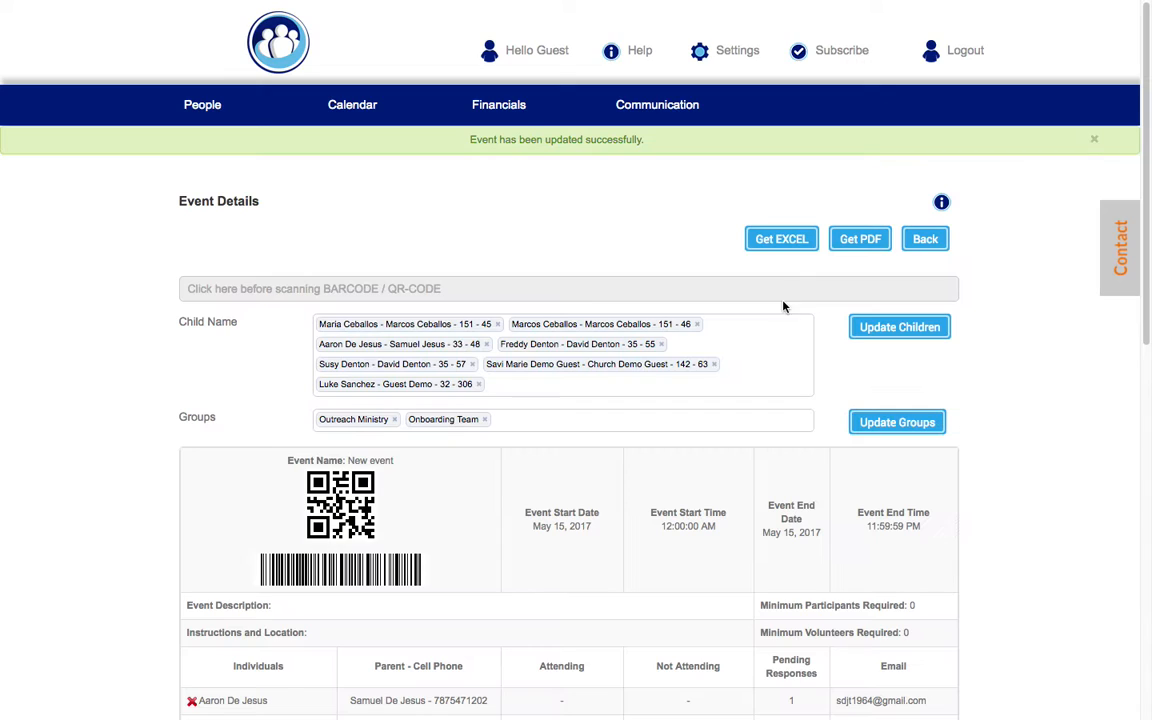
pyautogui.scroll(-5, 757, 325)
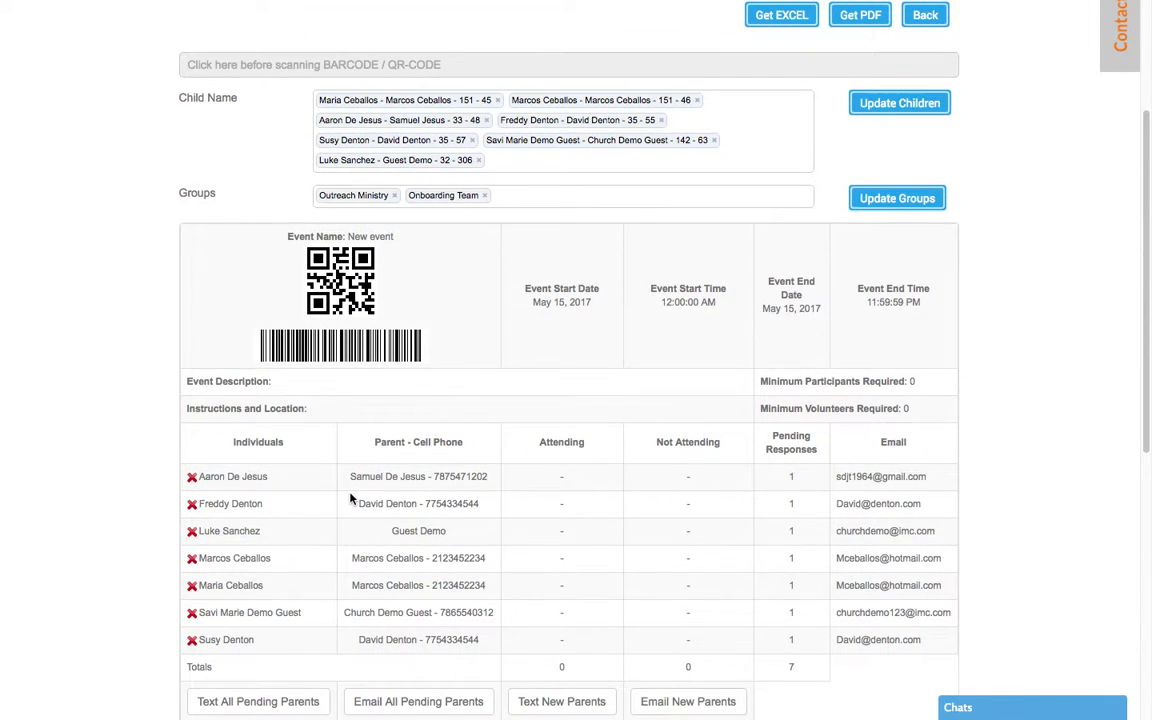
pyautogui.scroll(-1, 472, 470)
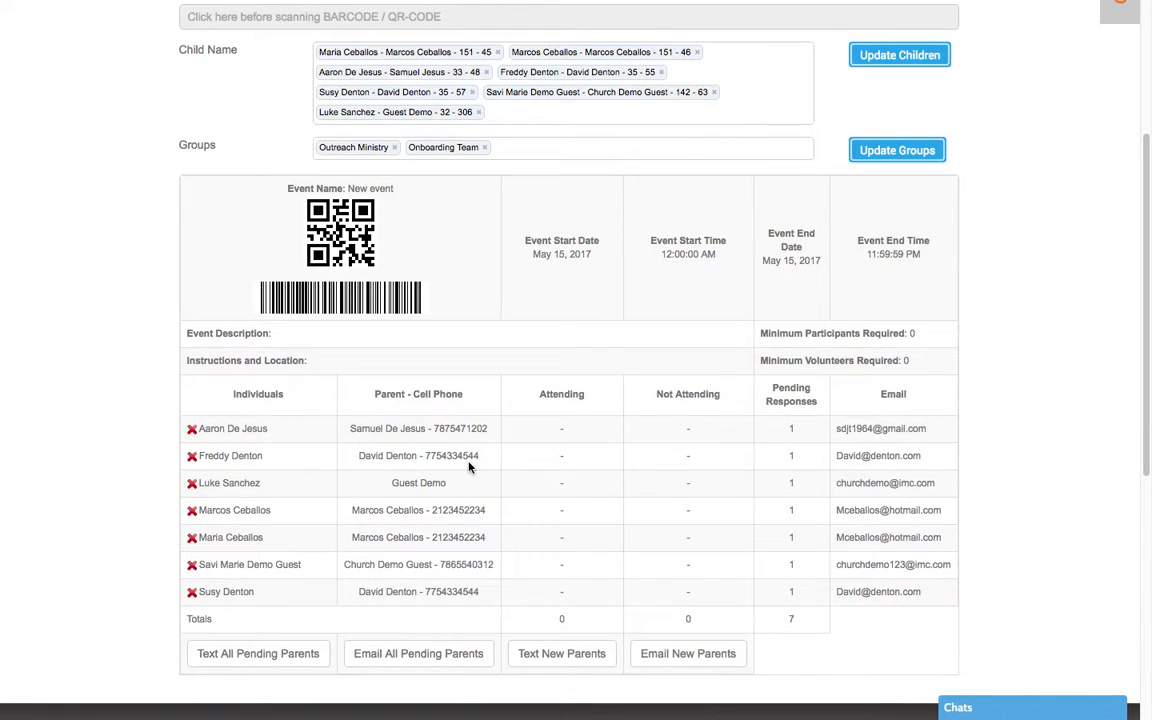
pyautogui.click(468, 152)
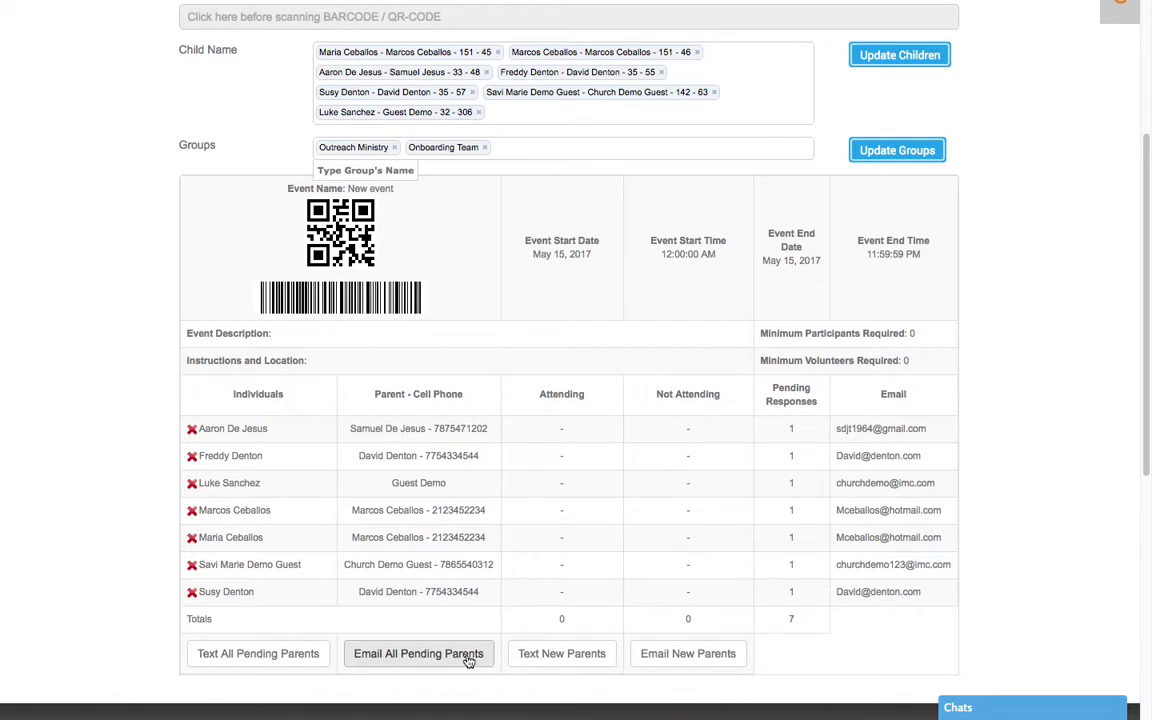
# - Return to Manage Events and open the recruit and track volunteers page for New Event
pyautogui.scroll(5, 474, 591)
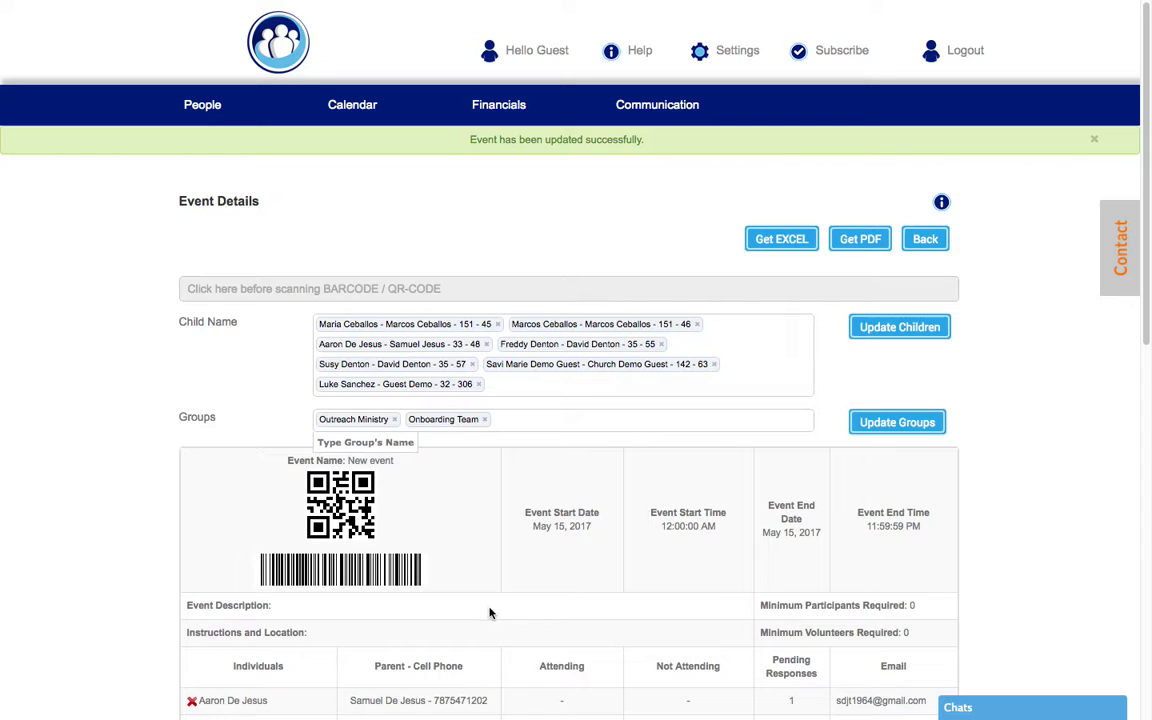
pyautogui.moveTo(352, 117)
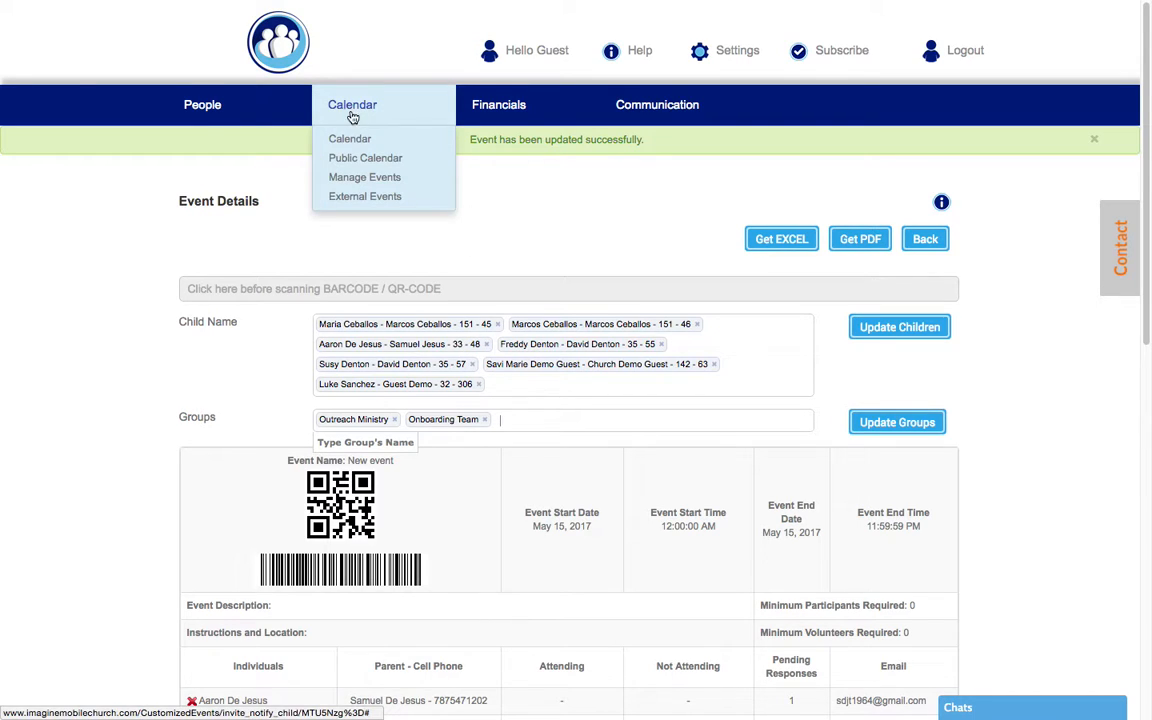
pyautogui.click(360, 176)
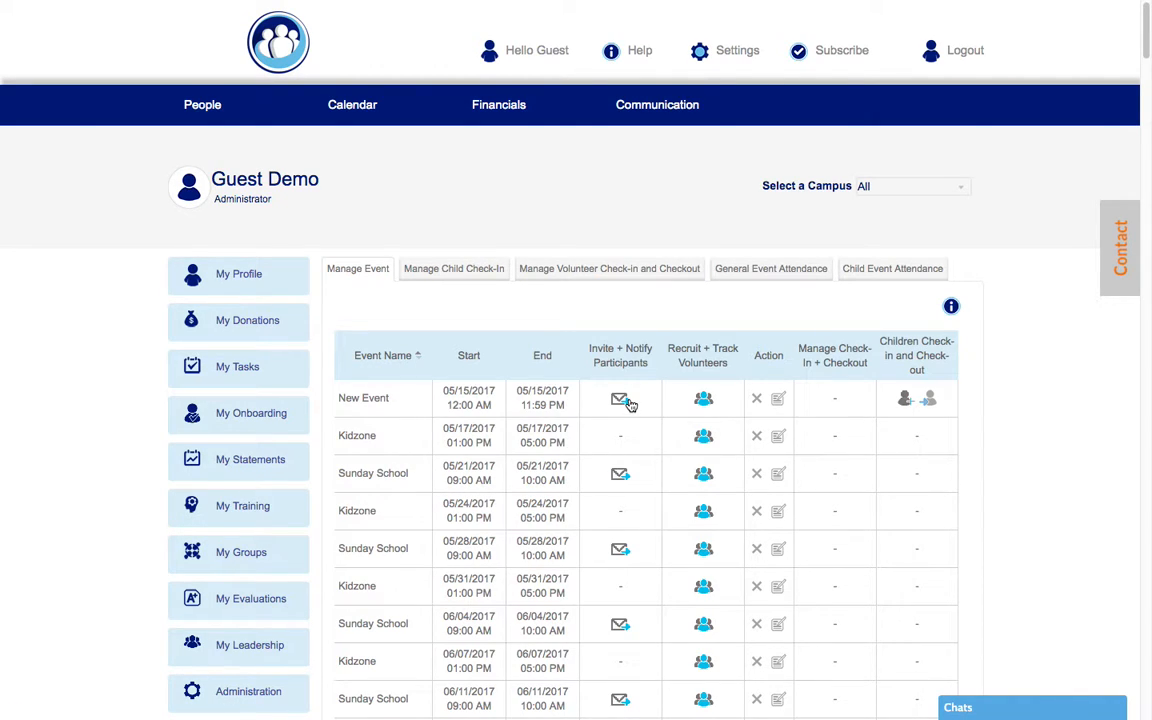
pyautogui.click(705, 400)
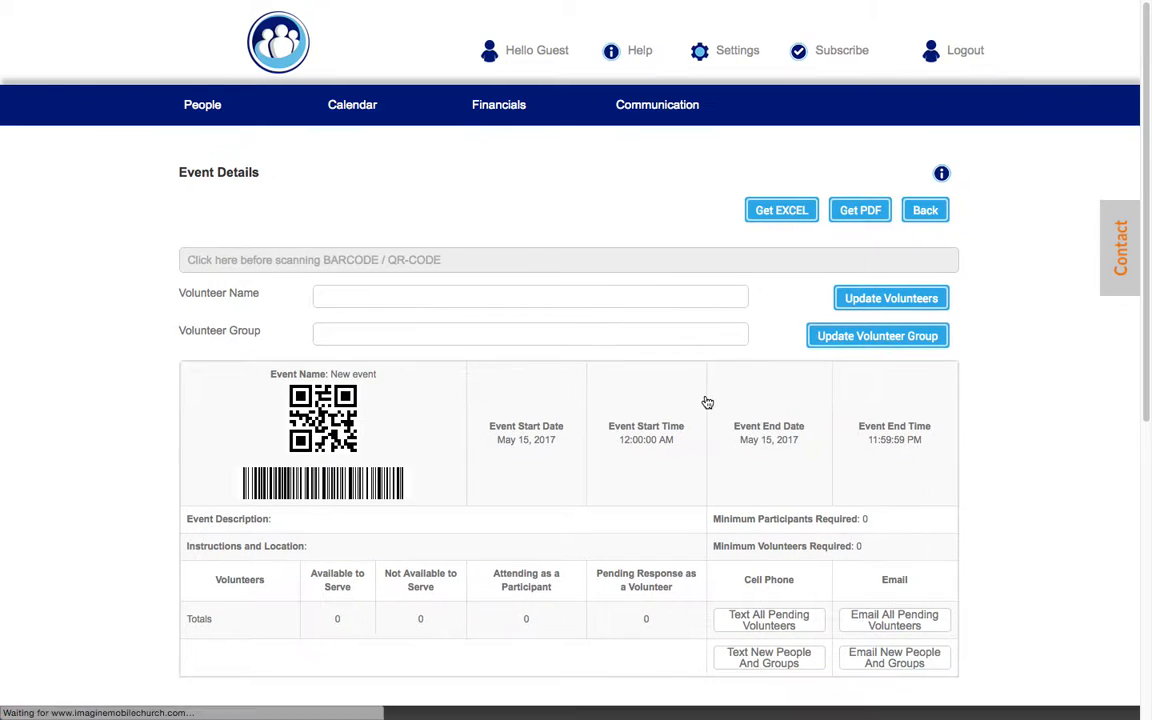
# - Assign the Facilities Team as a volunteer group for New Event and update the volunteer group
pyautogui.scroll(-1, 981, 466)
pyautogui.scroll(-2, 981, 466)
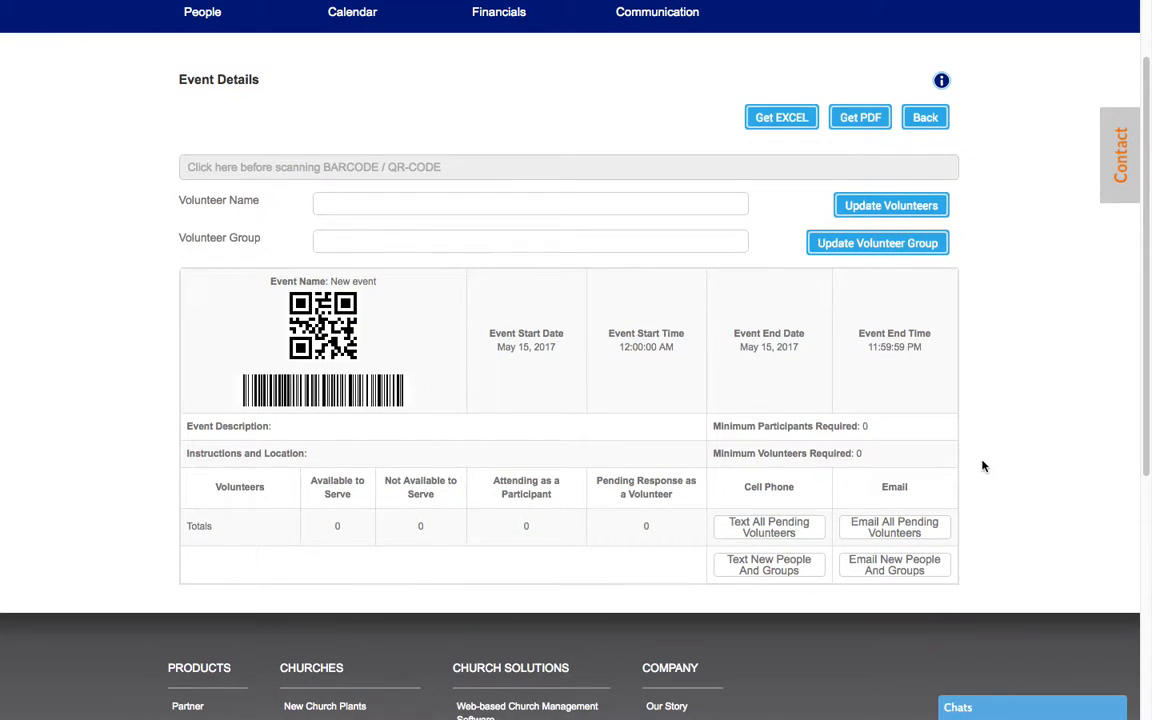
pyautogui.click(348, 240)
pyautogui.write('e')
pyautogui.press('Down')
pyautogui.press('Down')
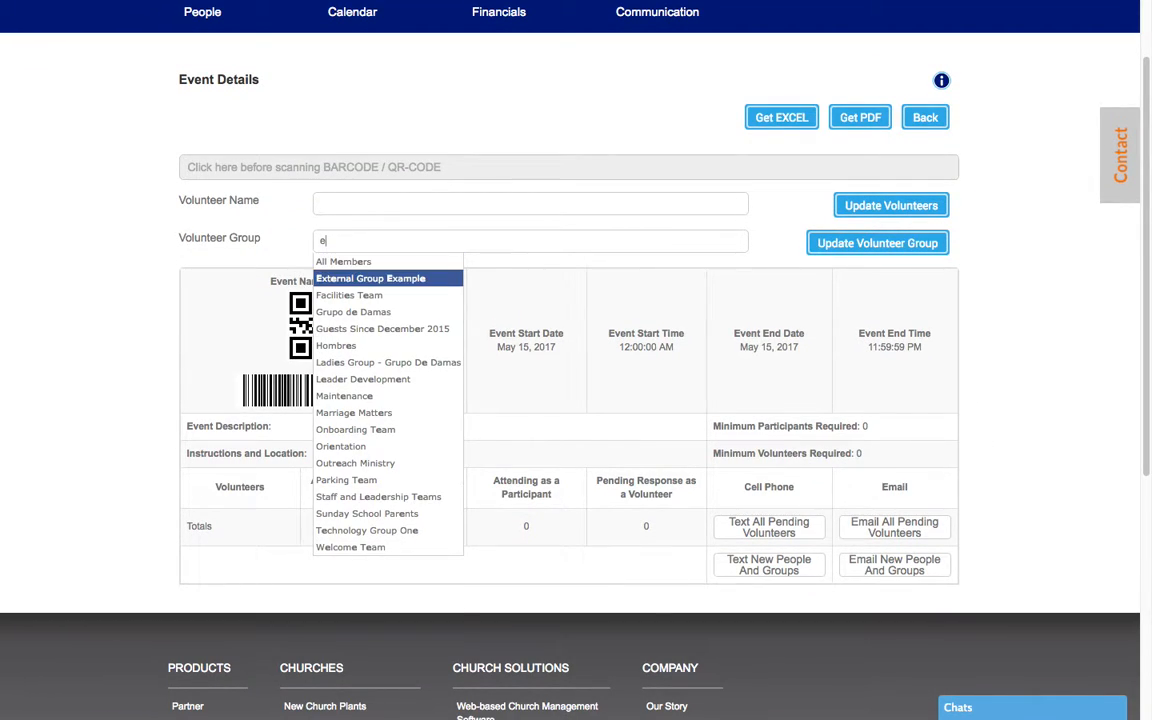
pyautogui.press('Return')
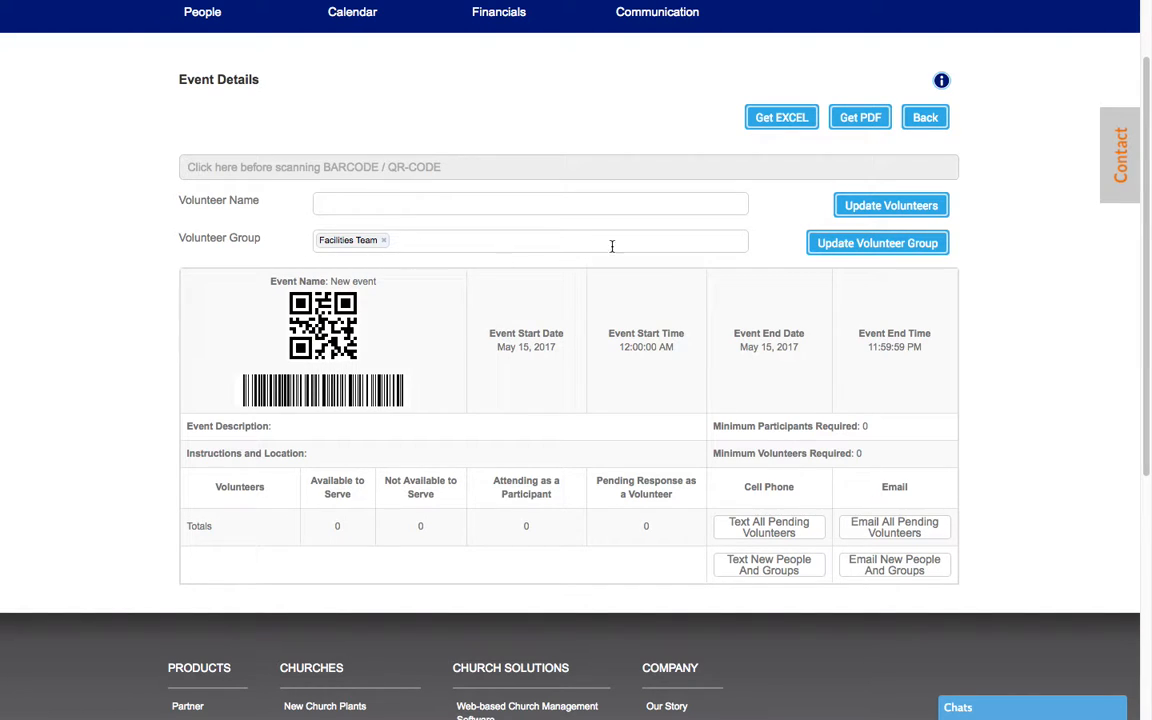
pyautogui.click(868, 251)
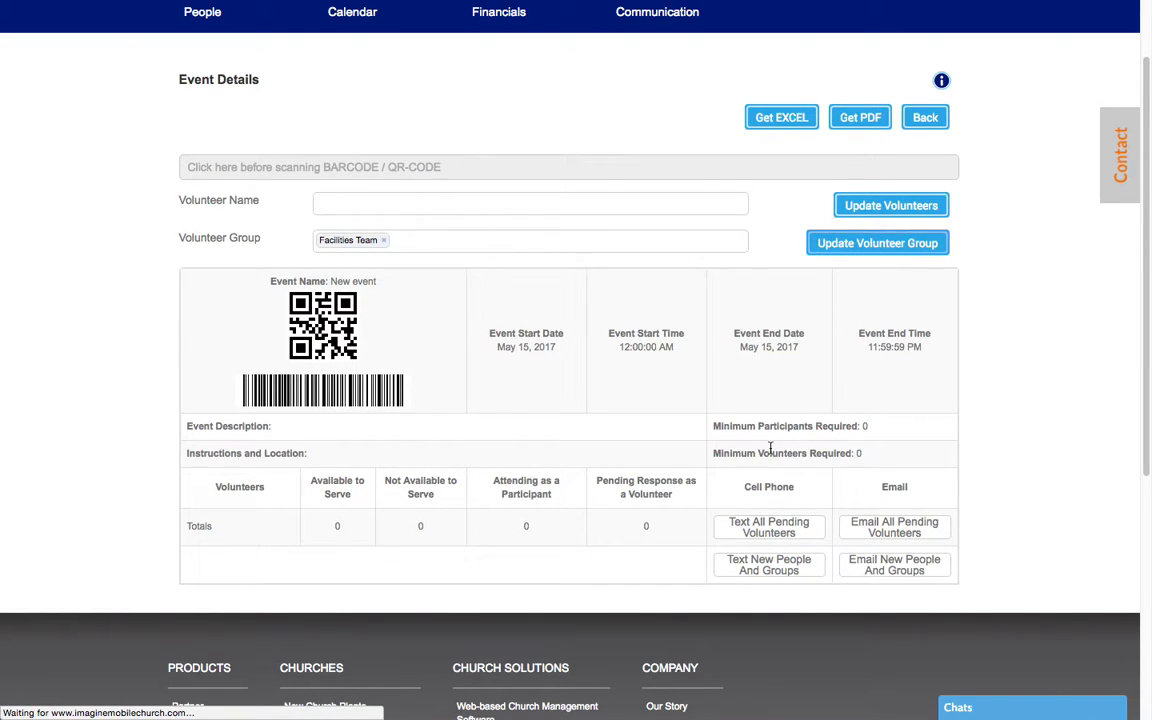
pyautogui.scroll(-5, 730, 483)
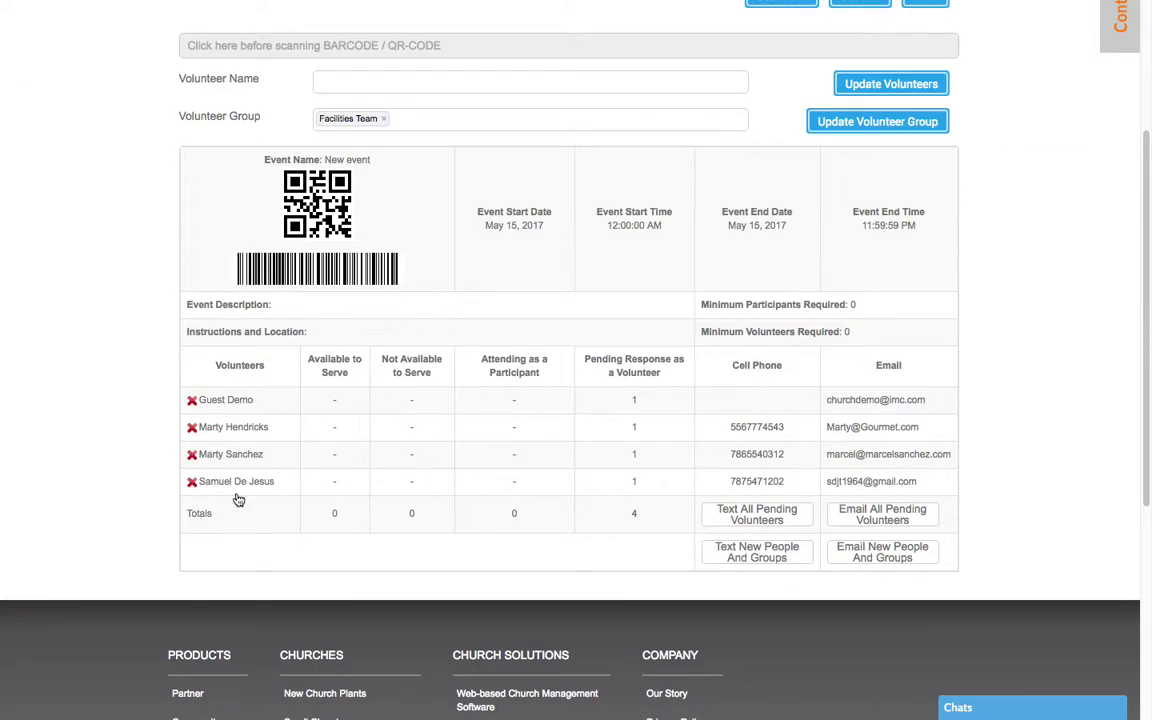
# - Add Guests Since December 2015 as a second volunteer group, update it, and look through the volunteer list
pyautogui.scroll(1, 247, 607)
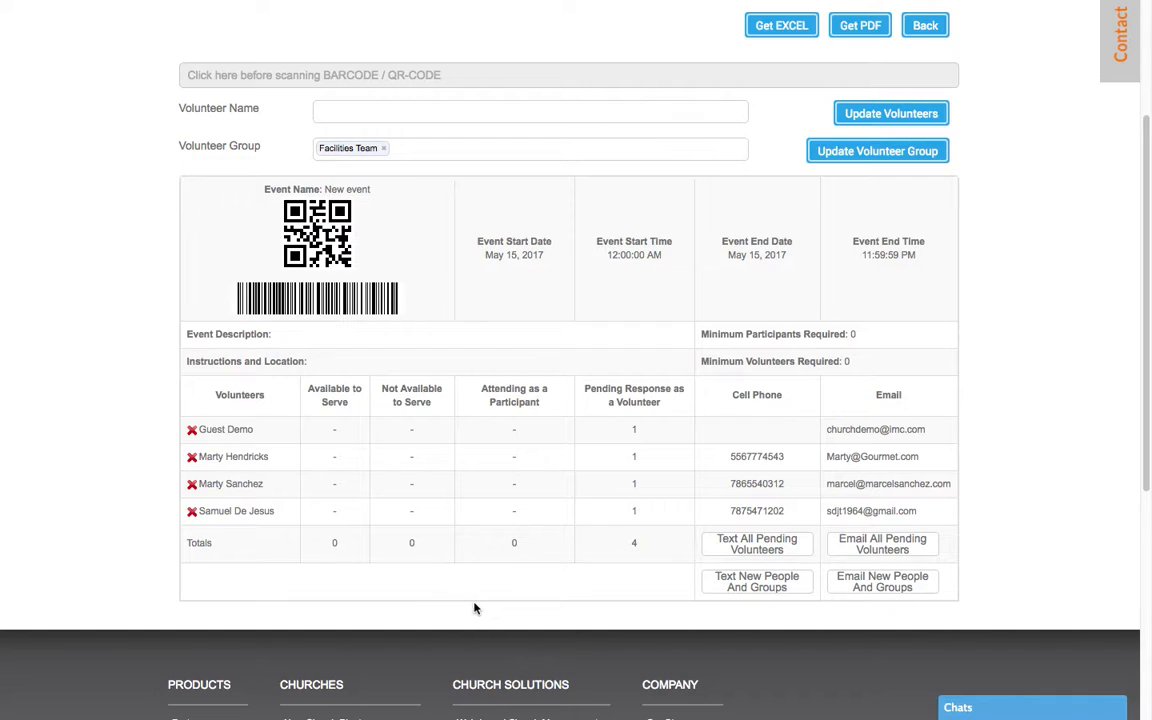
pyautogui.click(421, 150)
pyautogui.write('e')
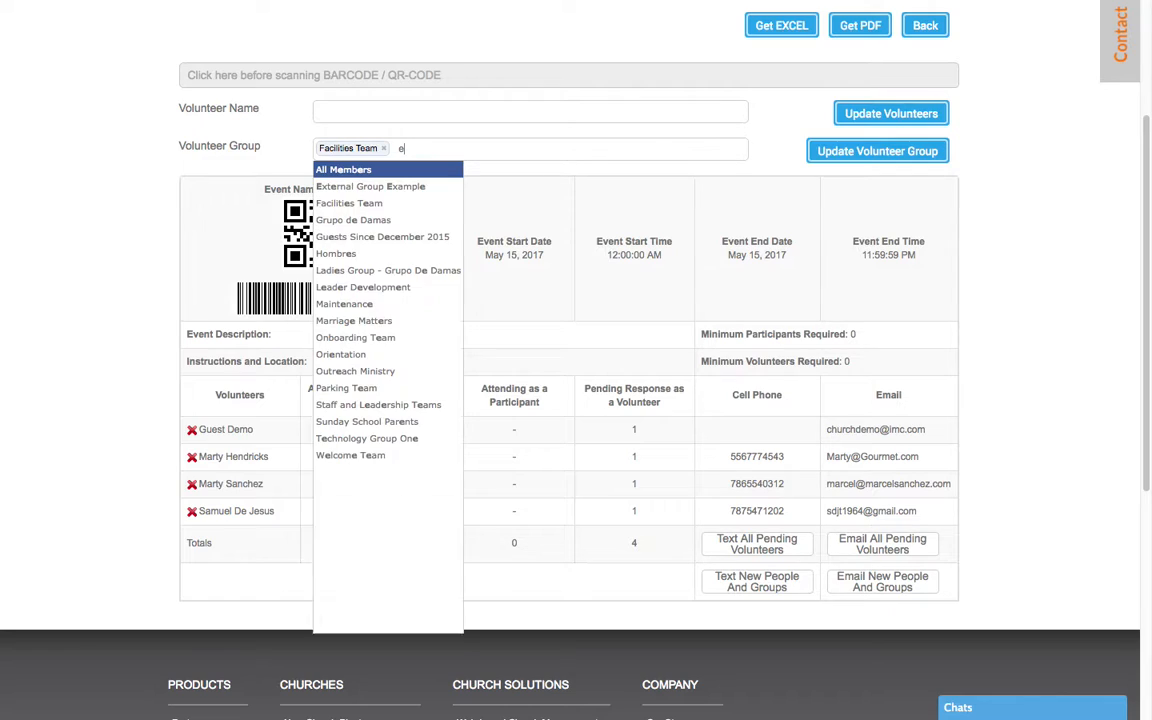
pyautogui.press('Down')
pyautogui.press('Down')
pyautogui.press('Down')
pyautogui.press('Down')
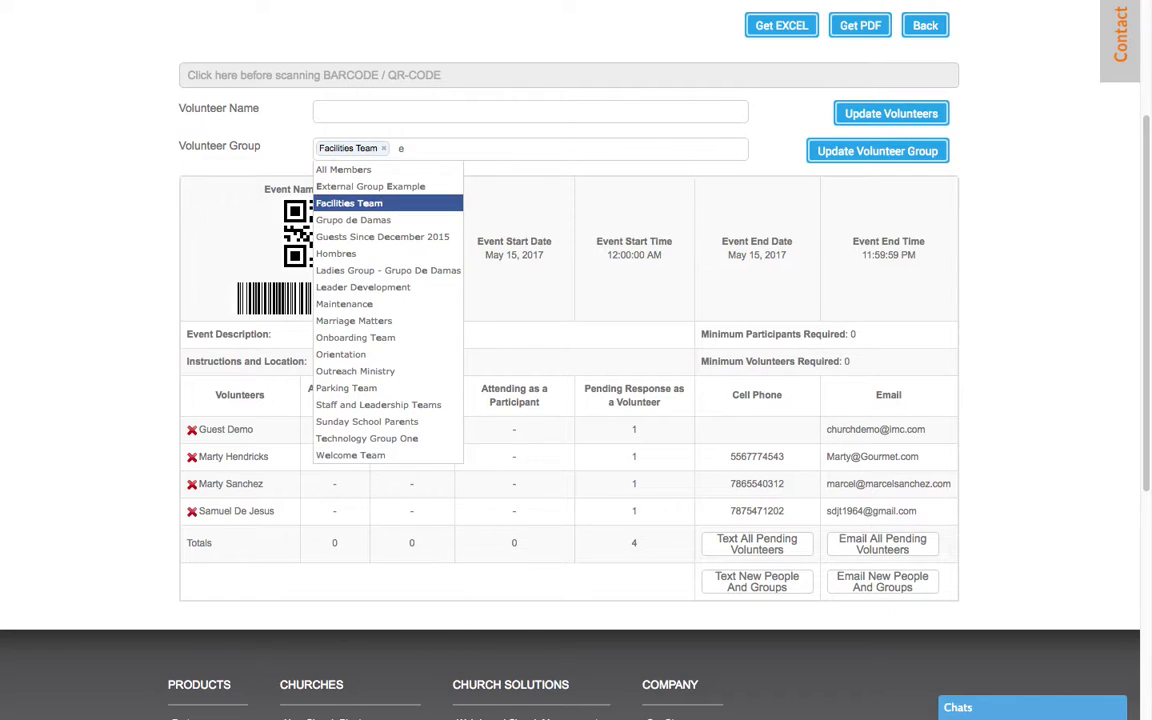
pyautogui.press('Return')
pyautogui.click(848, 152)
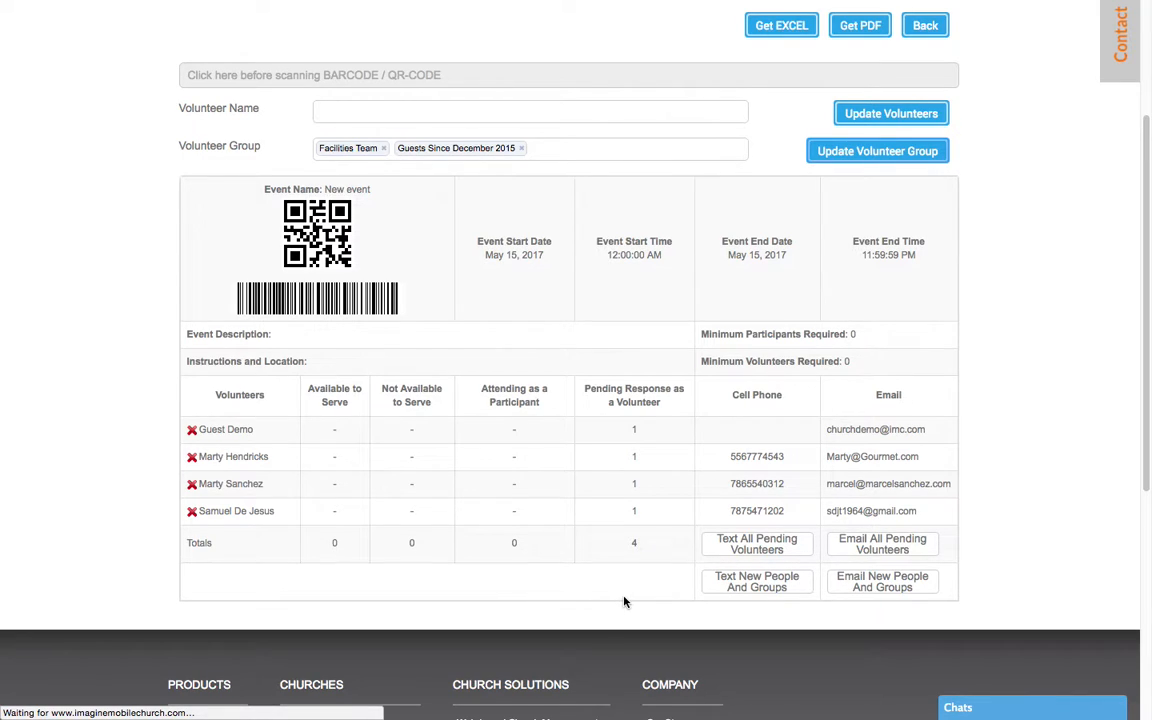
pyautogui.scroll(-5, 562, 588)
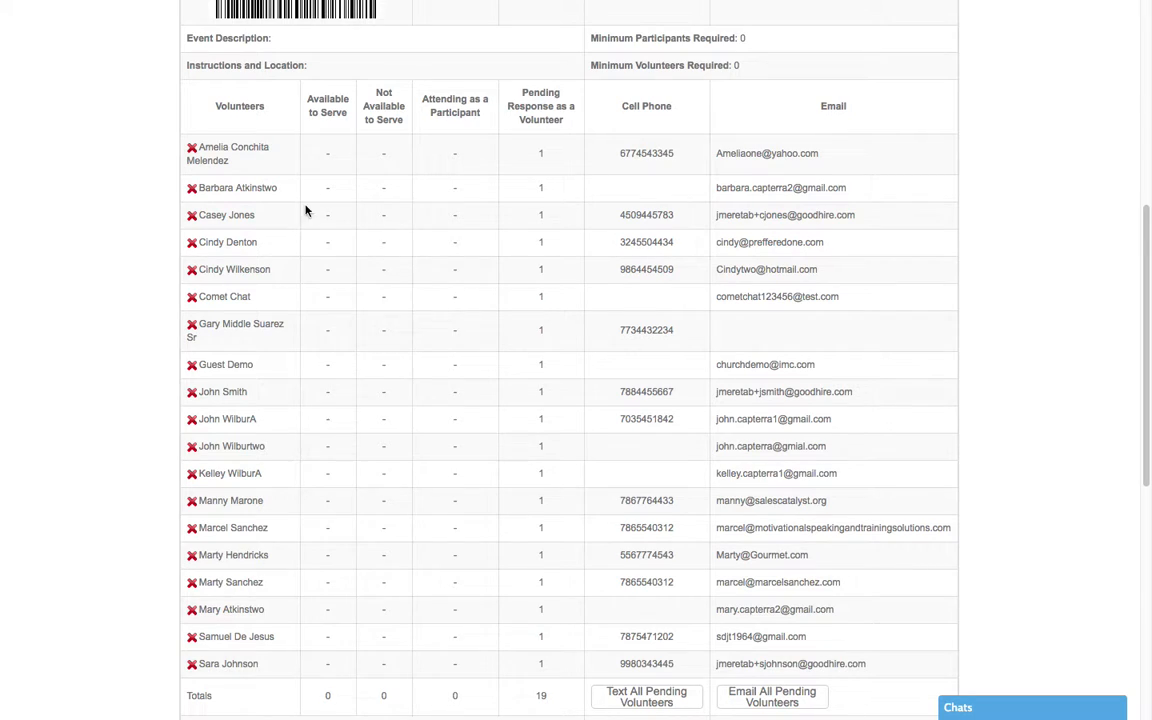
pyautogui.scroll(-1, 267, 500)
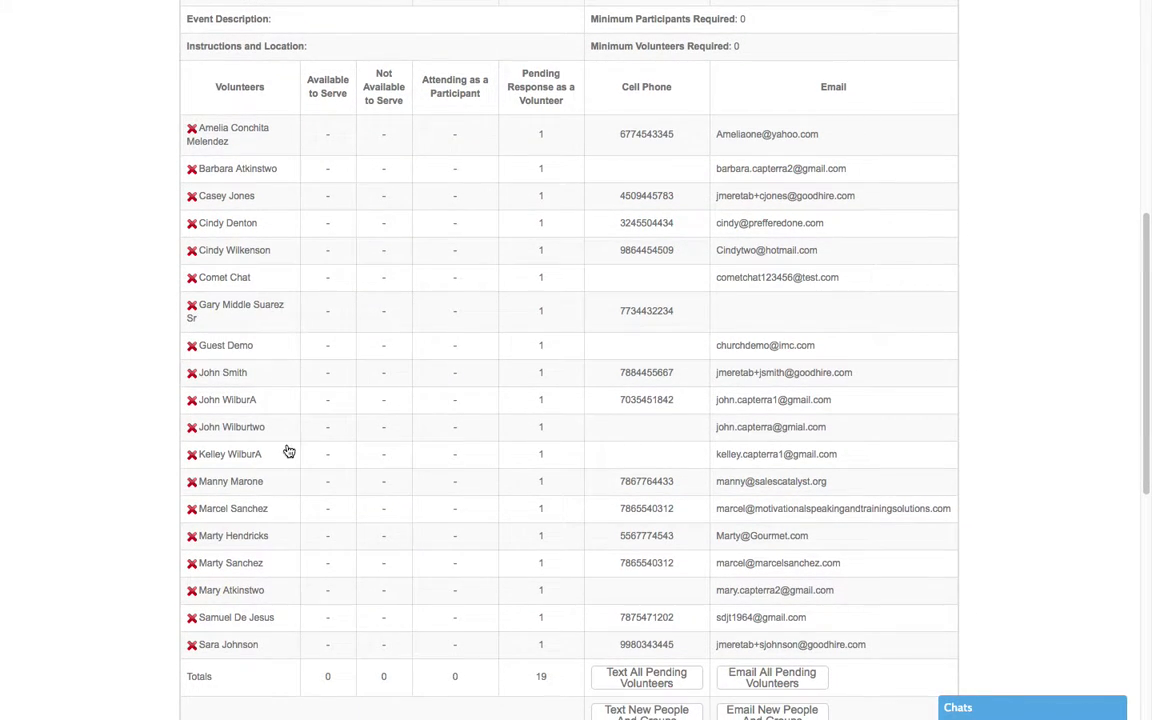
pyautogui.scroll(-1, 290, 548)
pyautogui.scroll(-1, 376, 520)
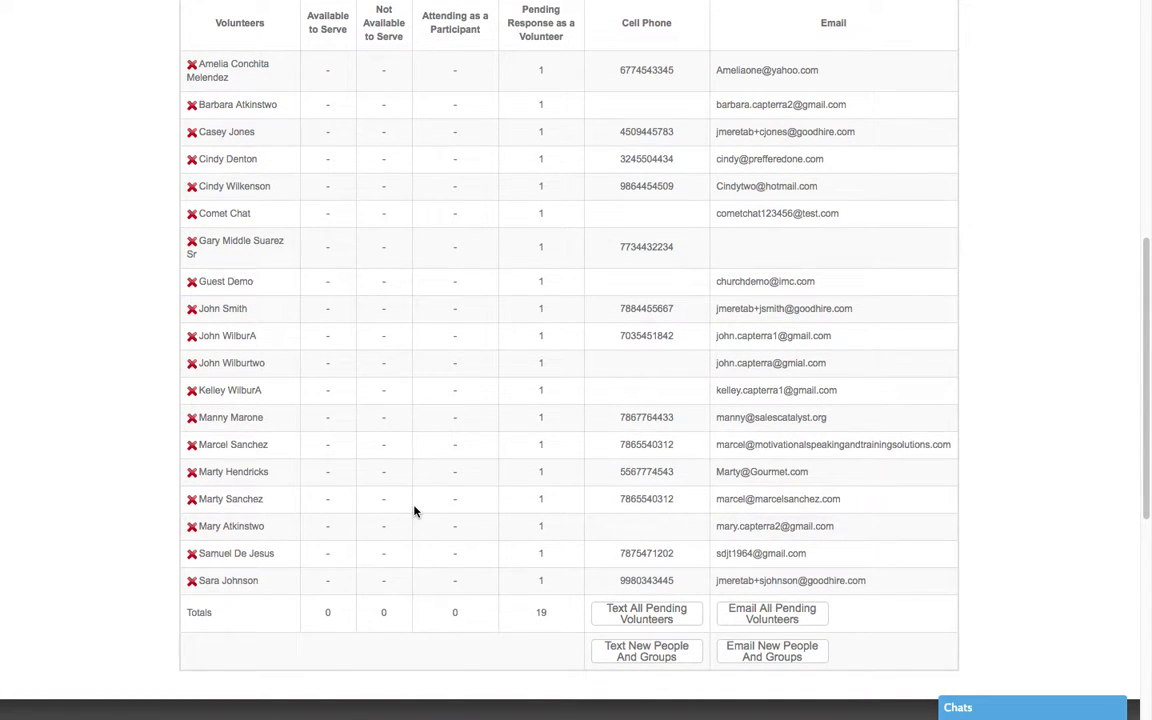
# - Return to Manage Events and open the children's check-in page for New Event
pyautogui.scroll(10, 416, 512)
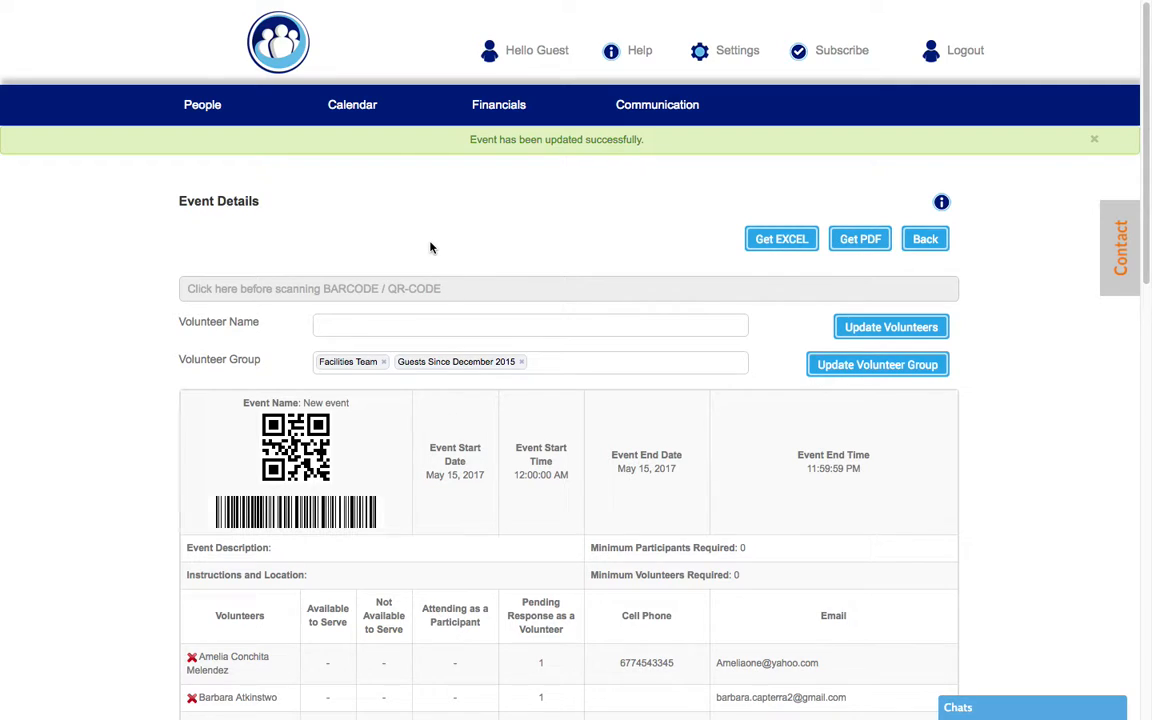
pyautogui.moveTo(352, 106)
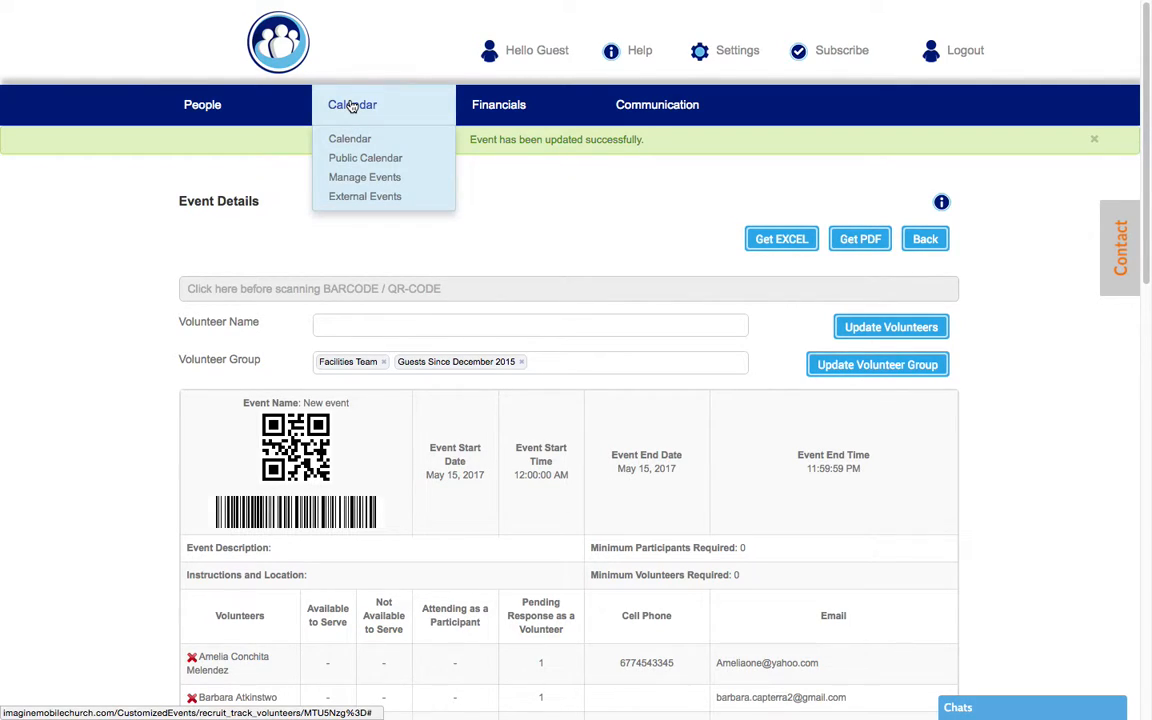
pyautogui.click(365, 178)
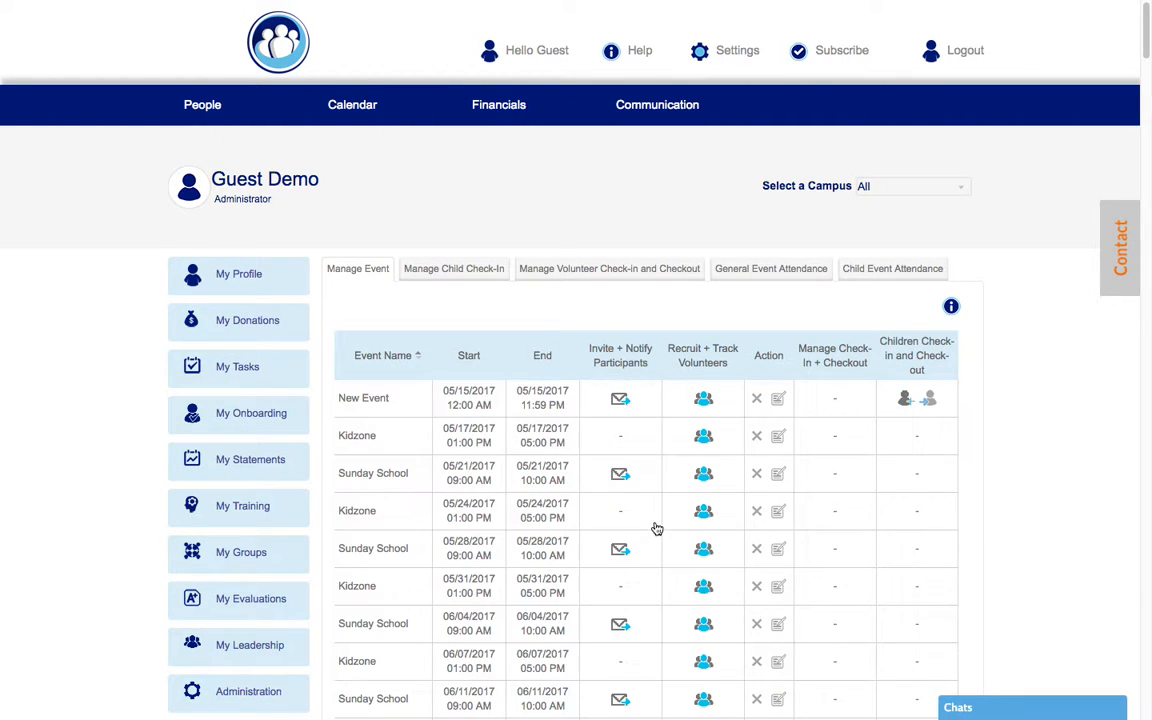
pyautogui.click(905, 401)
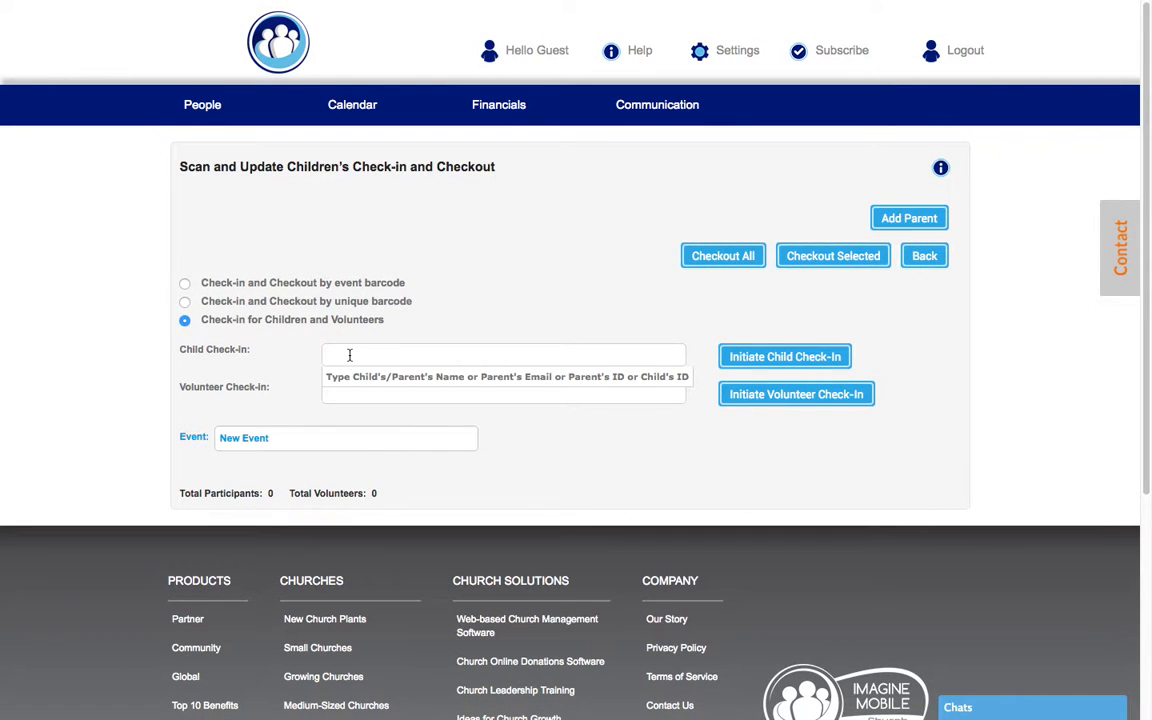
# - Find a participating child by first name and initiate the child check-in for New Event
pyautogui.write('a')
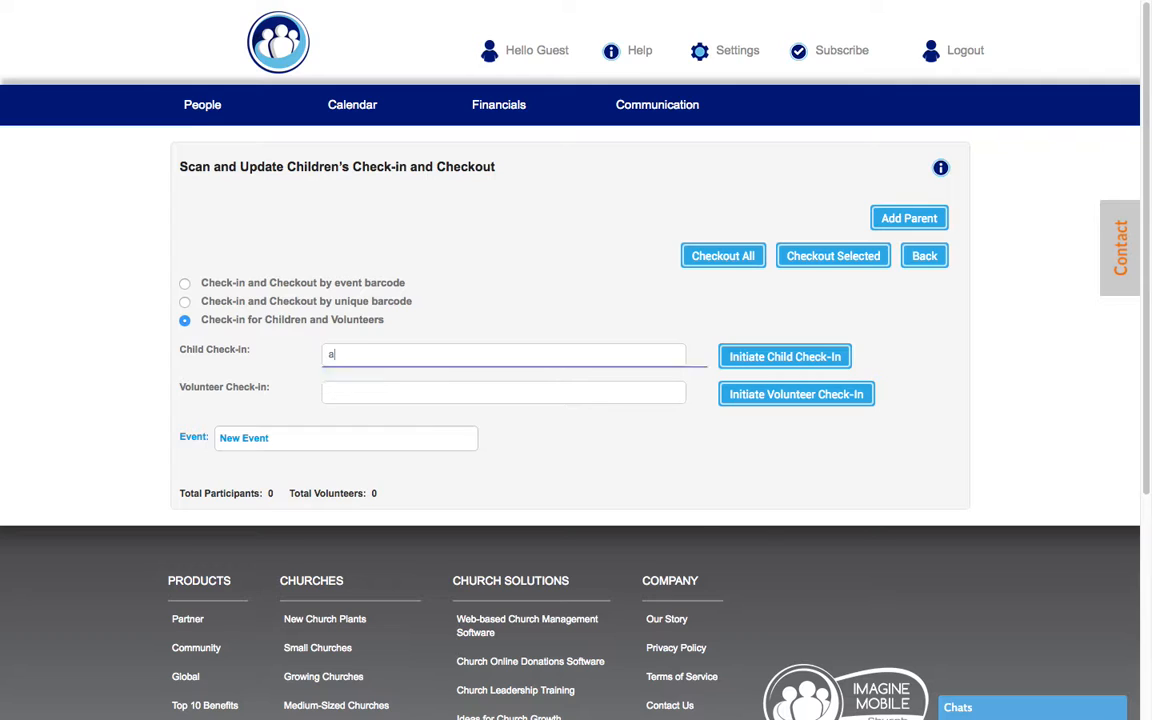
pyautogui.write('a')
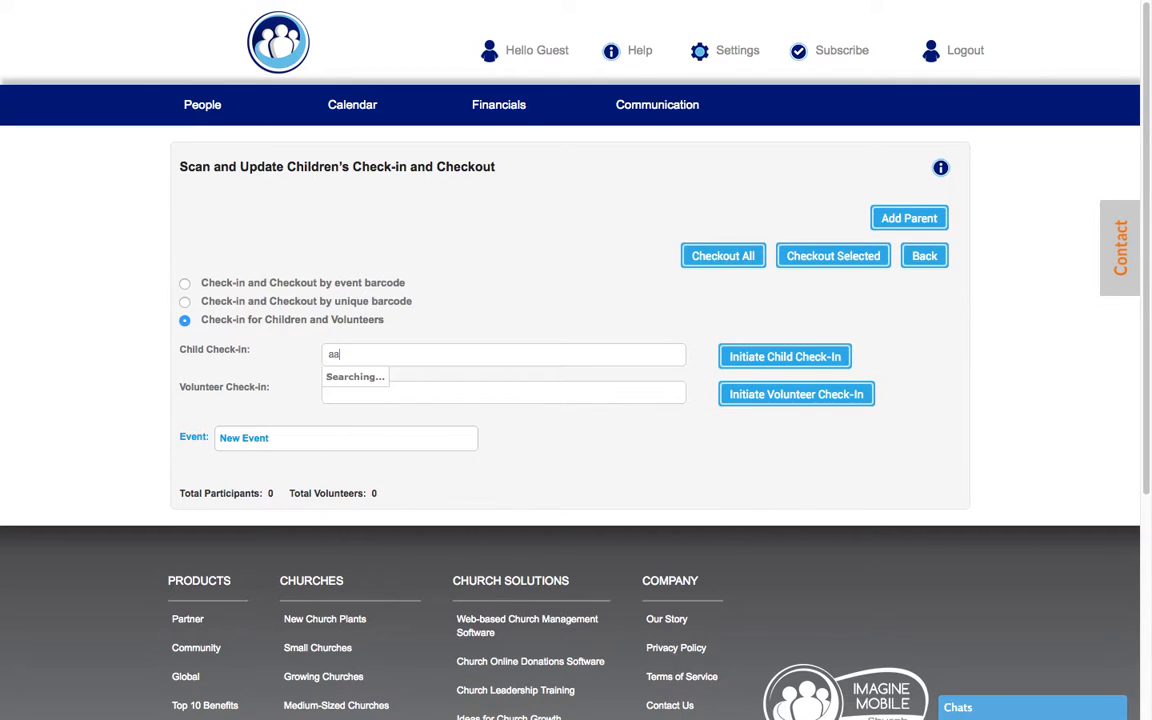
pyautogui.press('Return')
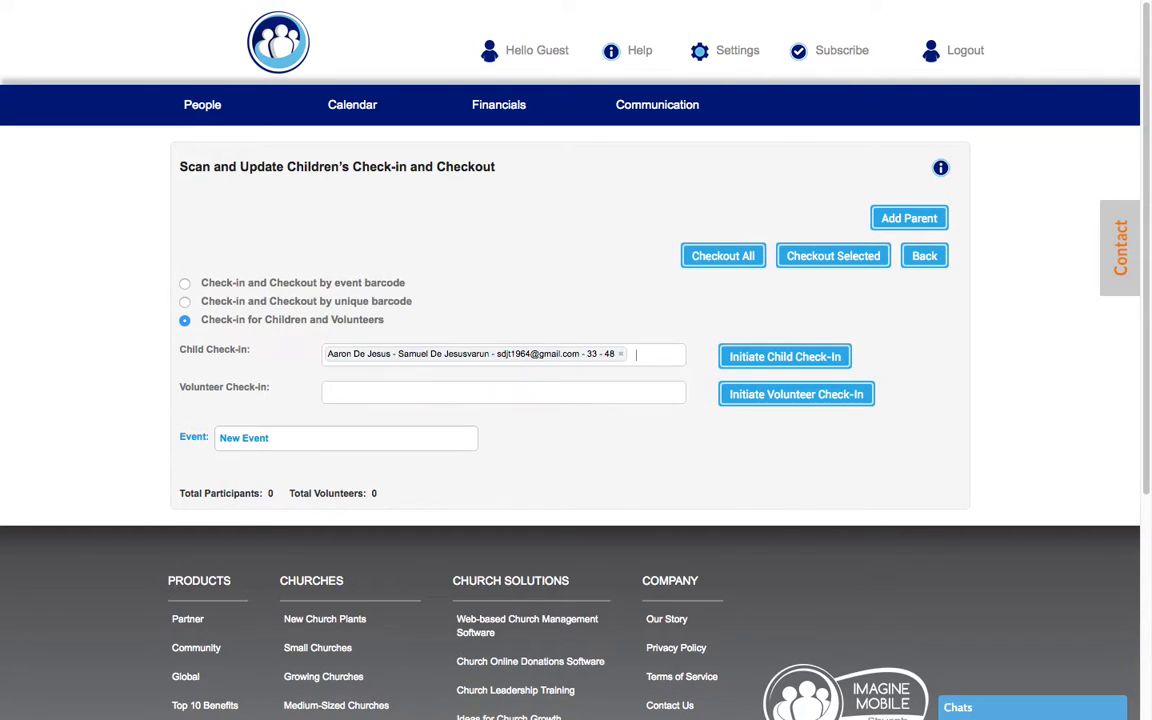
pyautogui.click(763, 359)
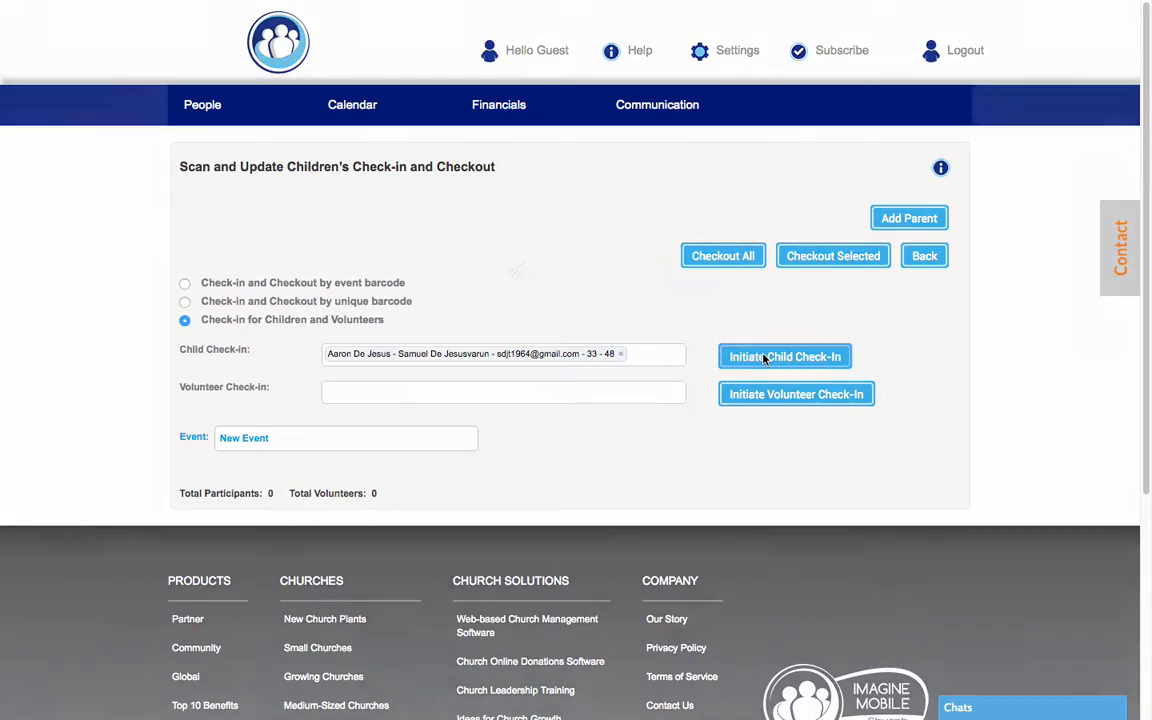
pyautogui.scroll(-1, 590, 470)
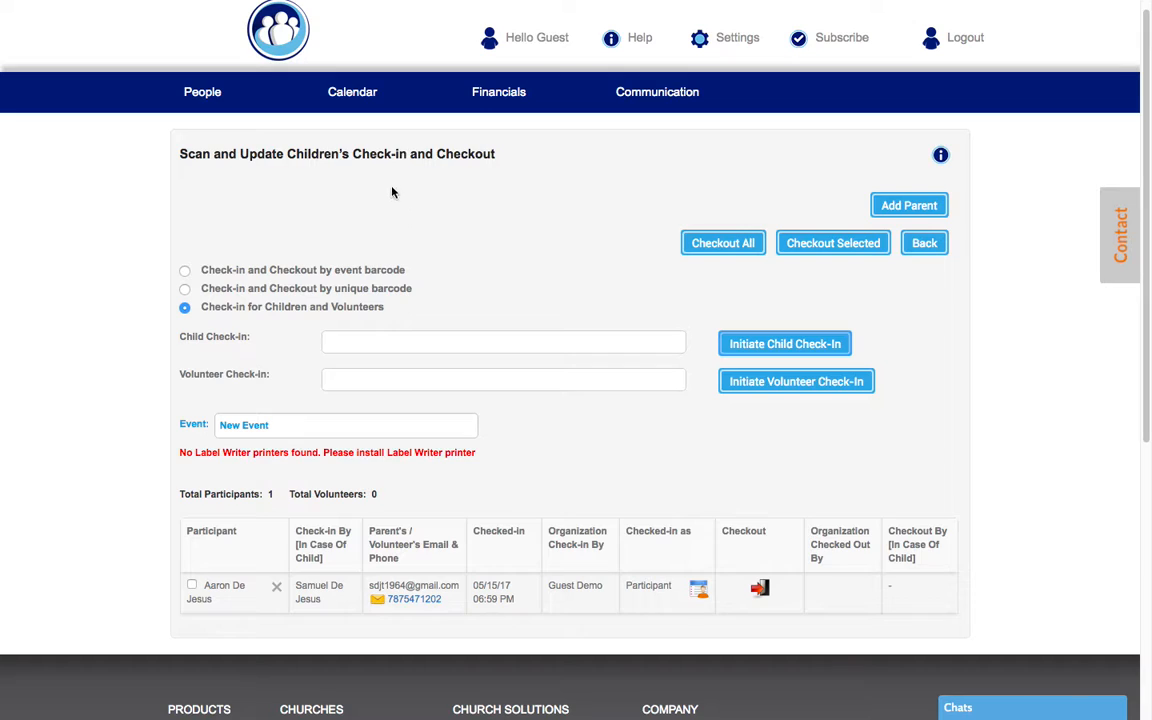
# - Go back to the church's main calendar of events
pyautogui.moveTo(360, 102)
pyautogui.click(350, 127)
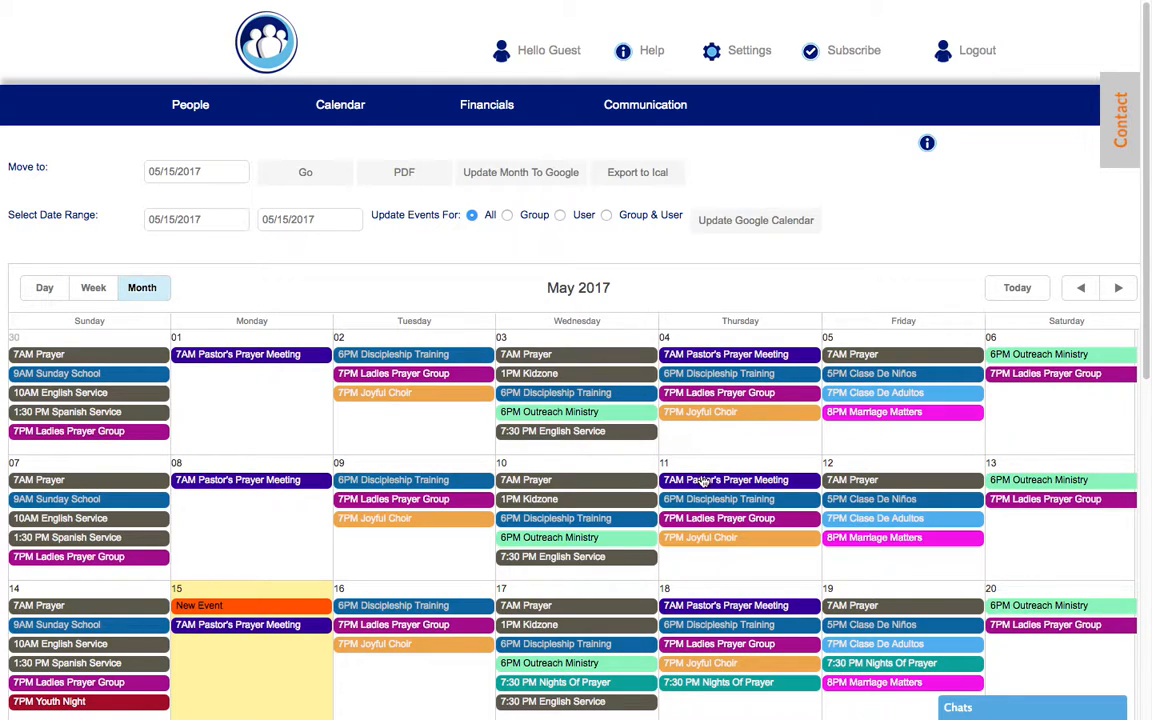
pyautogui.moveTo(587, 12)
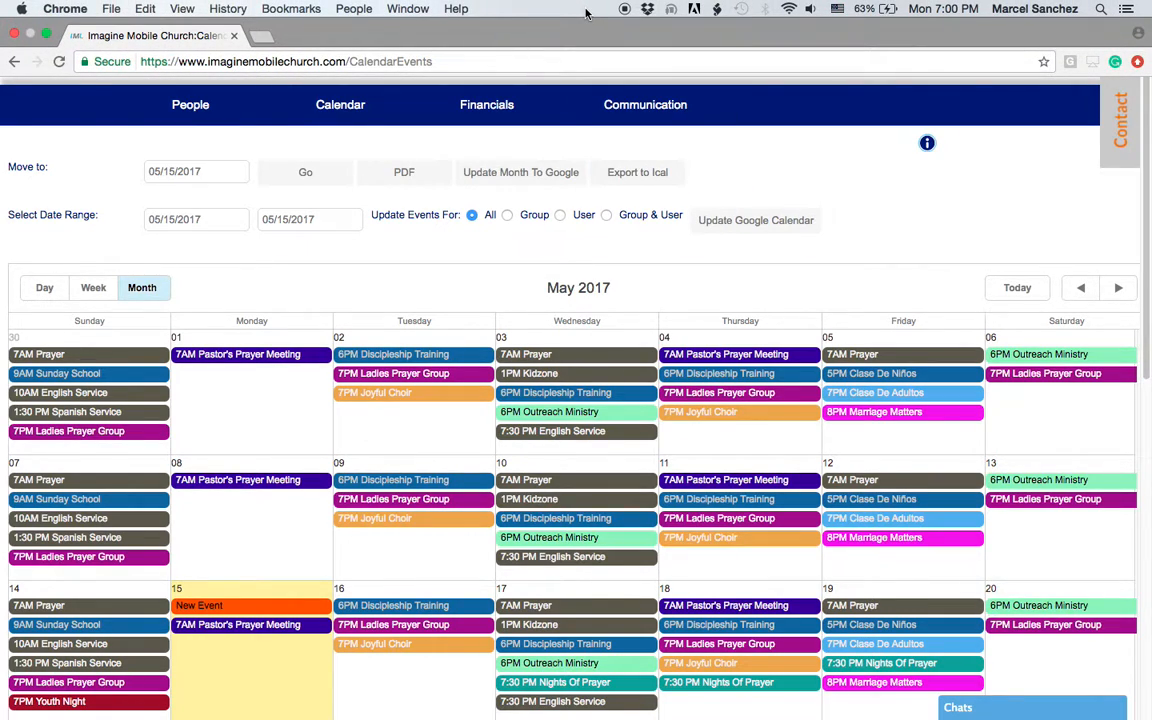